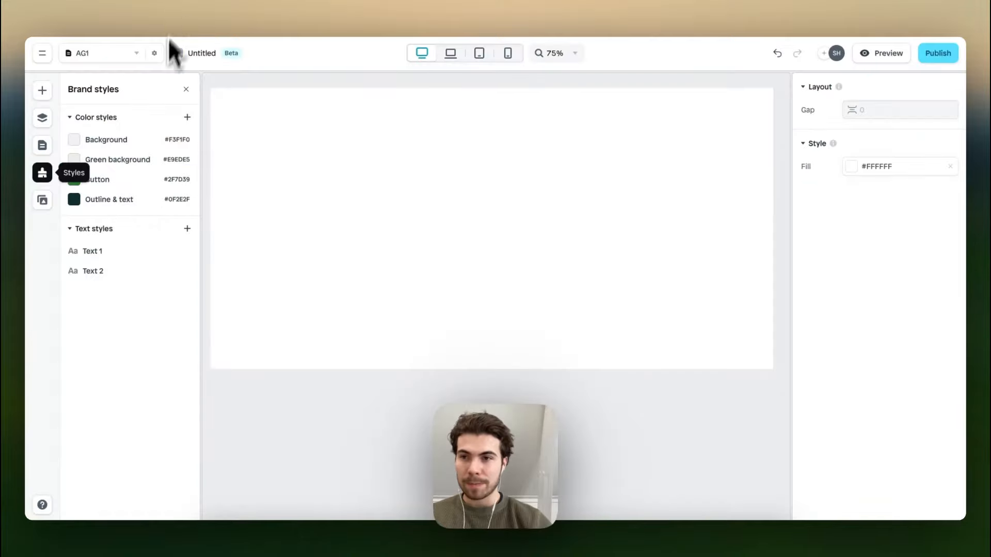
Insert a single-row layout on the blank page and set its height to Fill.
click(44, 91)
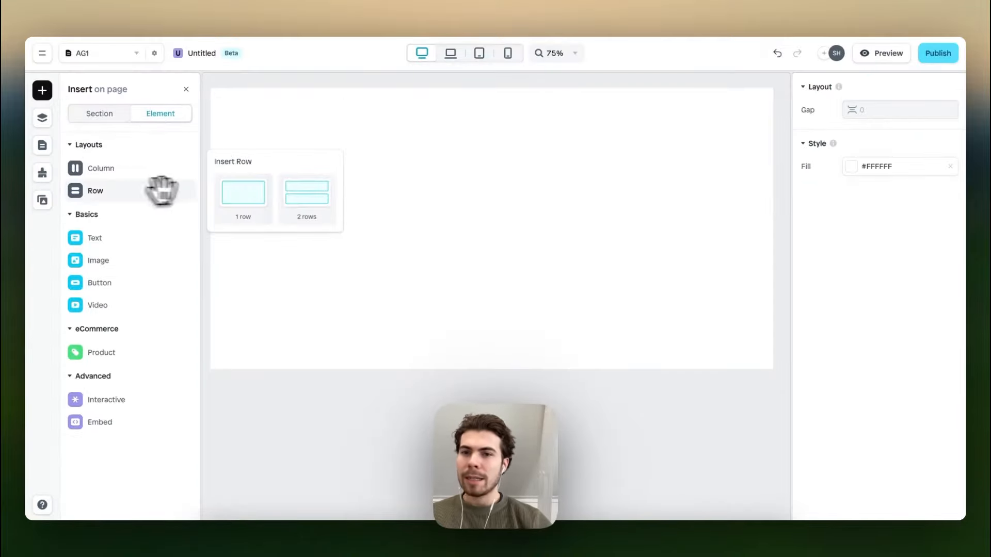
click(243, 192)
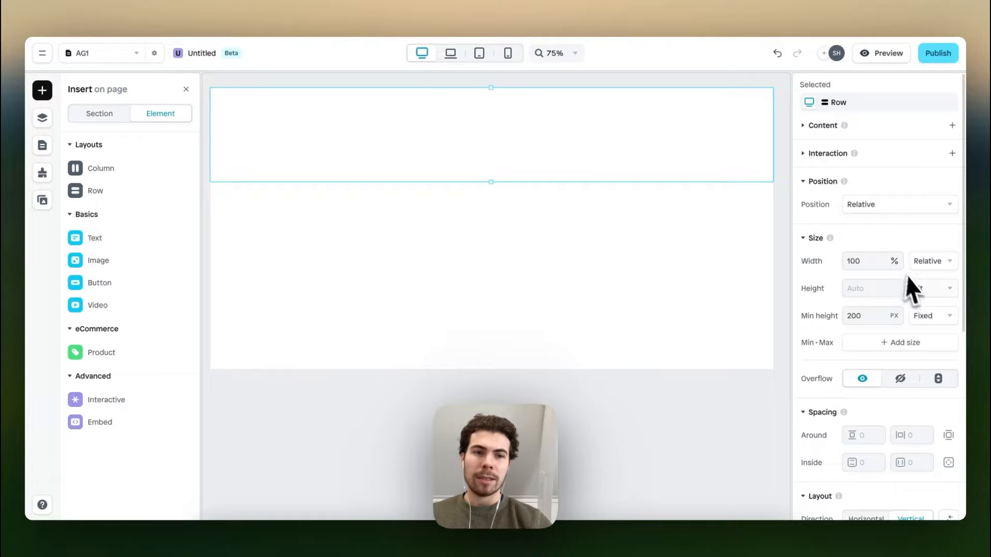
click(942, 288)
click(936, 312)
Apply the saved Background color style (#F3F1F0) as the new row's fill.
scroll(880, 366, down, 6)
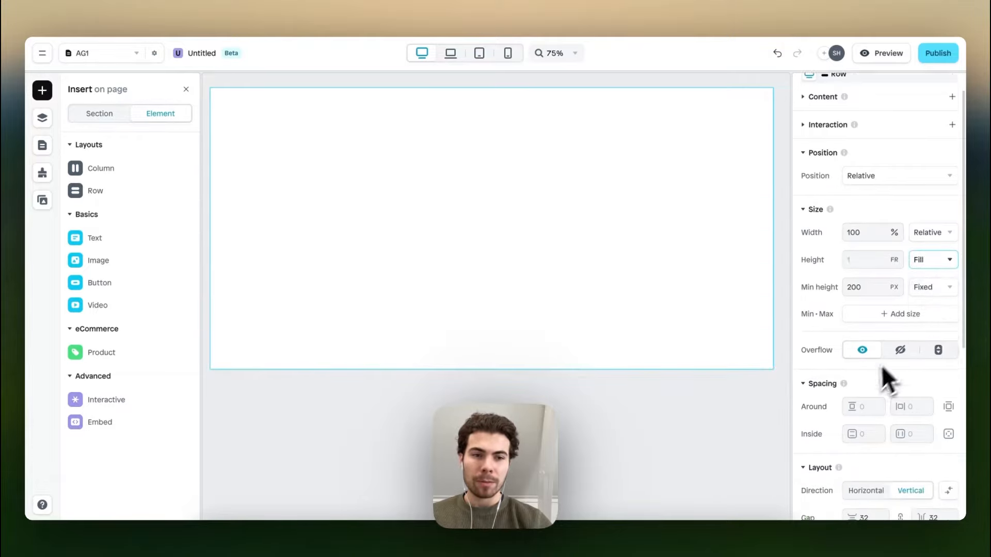
click(859, 371)
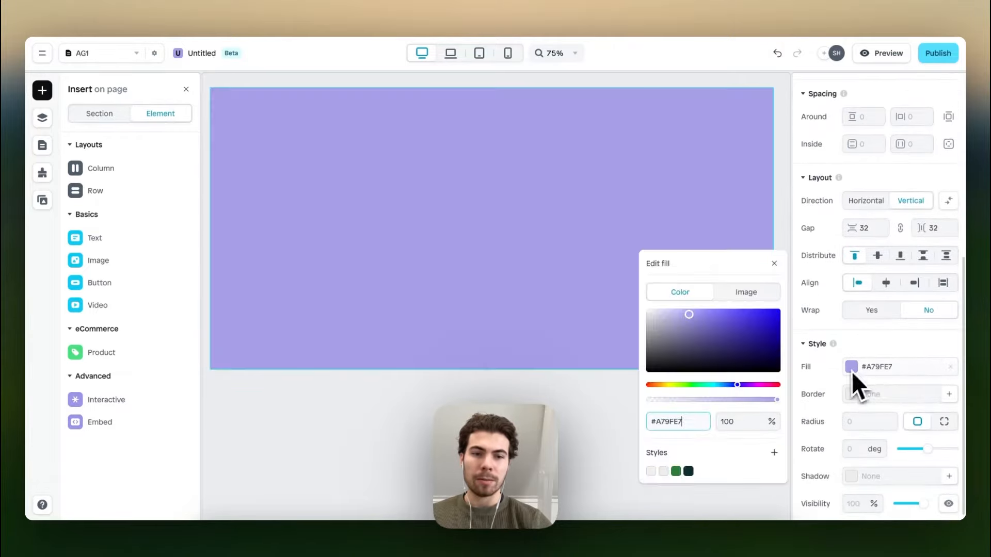
click(651, 471)
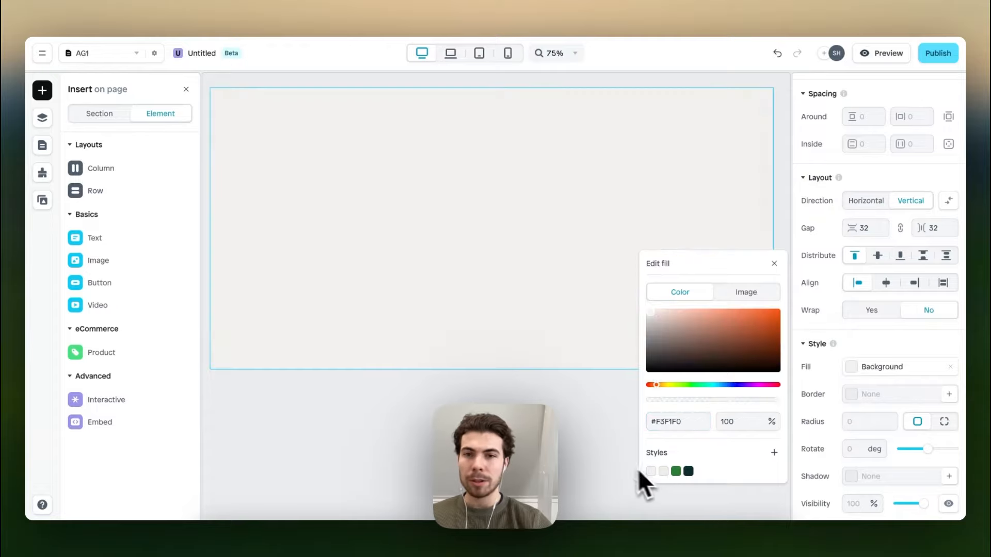
click(577, 454)
Place a two-column layout inside the row and set its height to Fill.
mouse_move(119, 175)
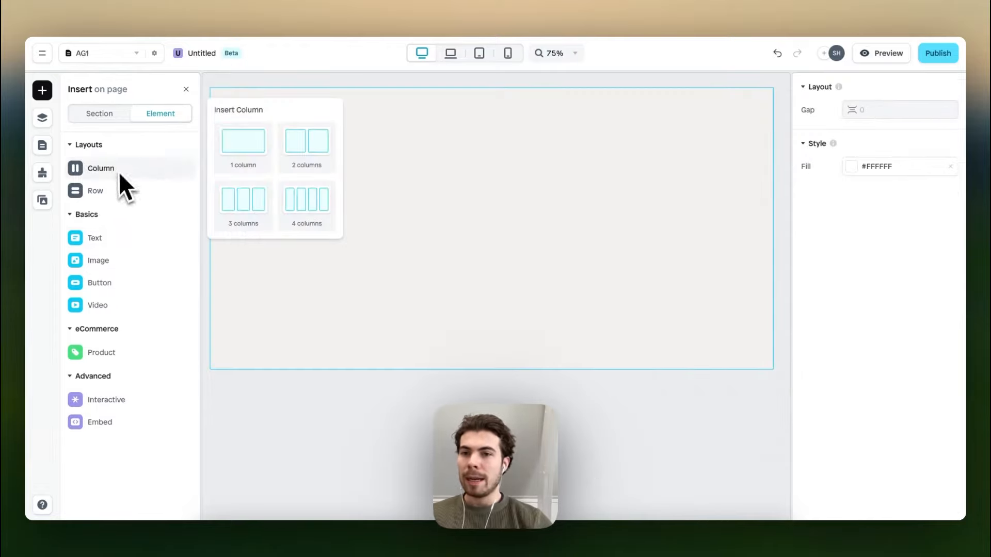
drag(298, 150, 460, 209)
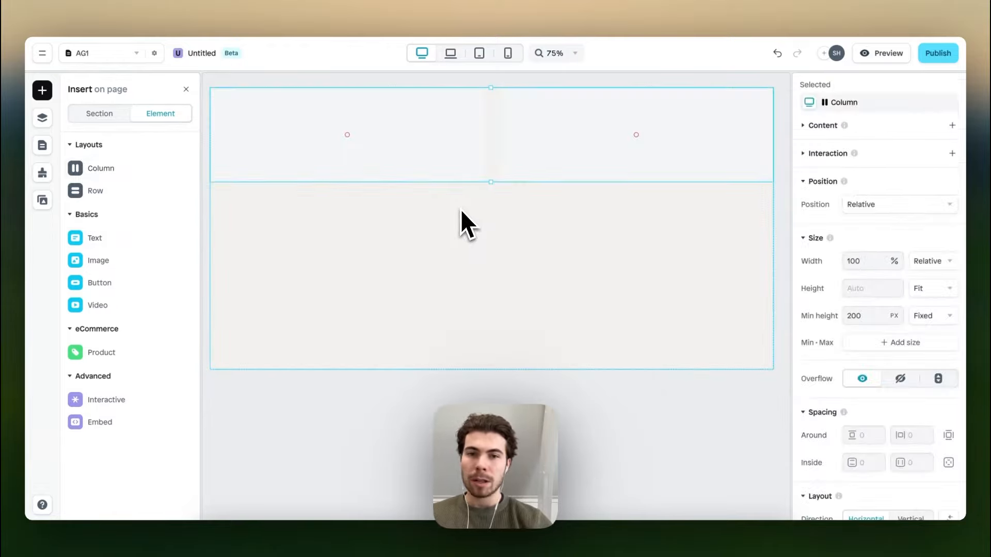
click(933, 290)
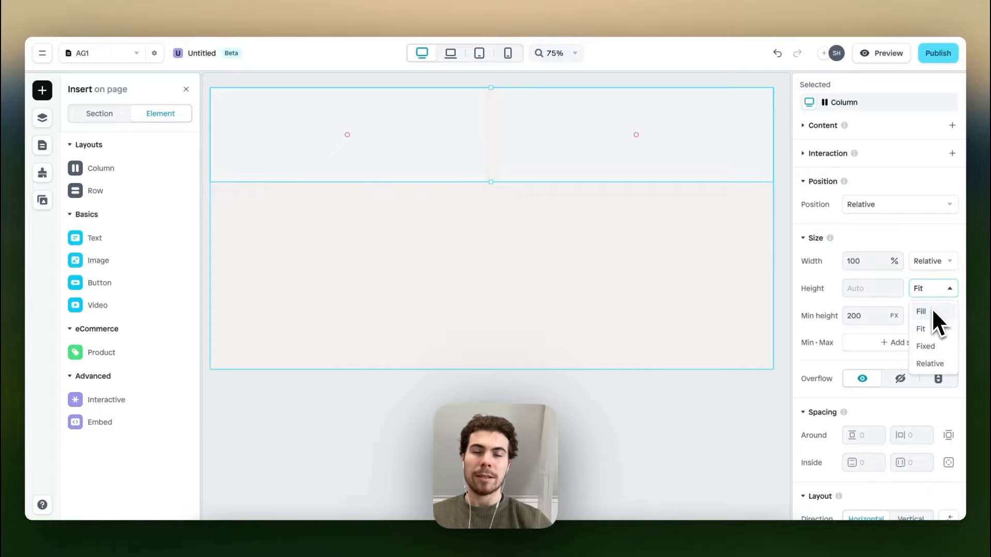
click(932, 311)
click(493, 276)
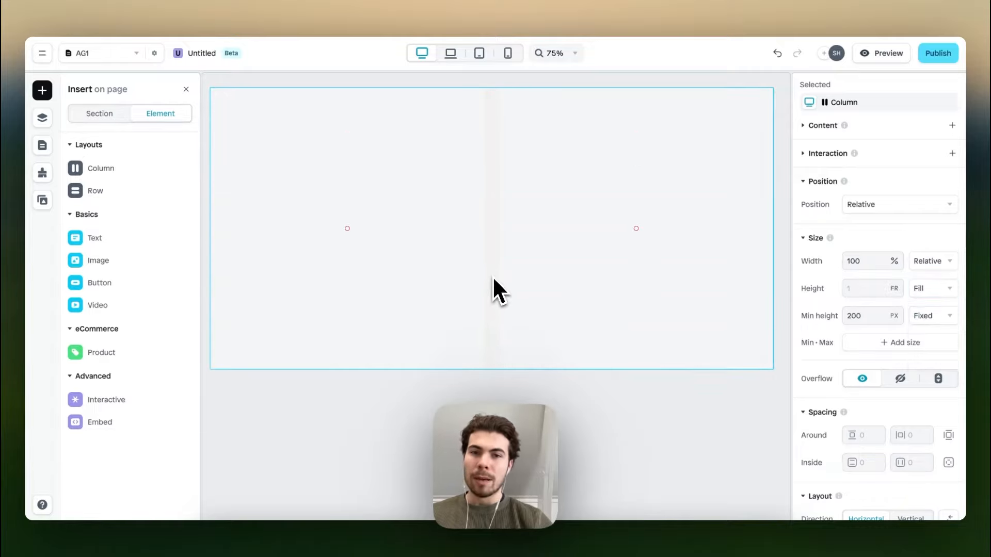
Show the layer structure and set the column layout's inside spacing to 80 vertically and 46 horizontally.
key(l)
scroll(855, 336, down, 3)
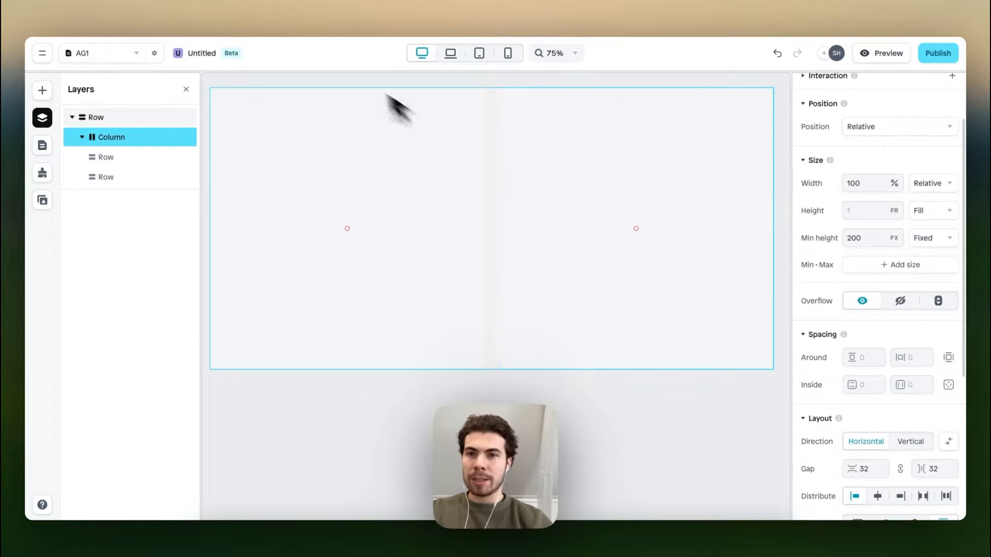
click(311, 2)
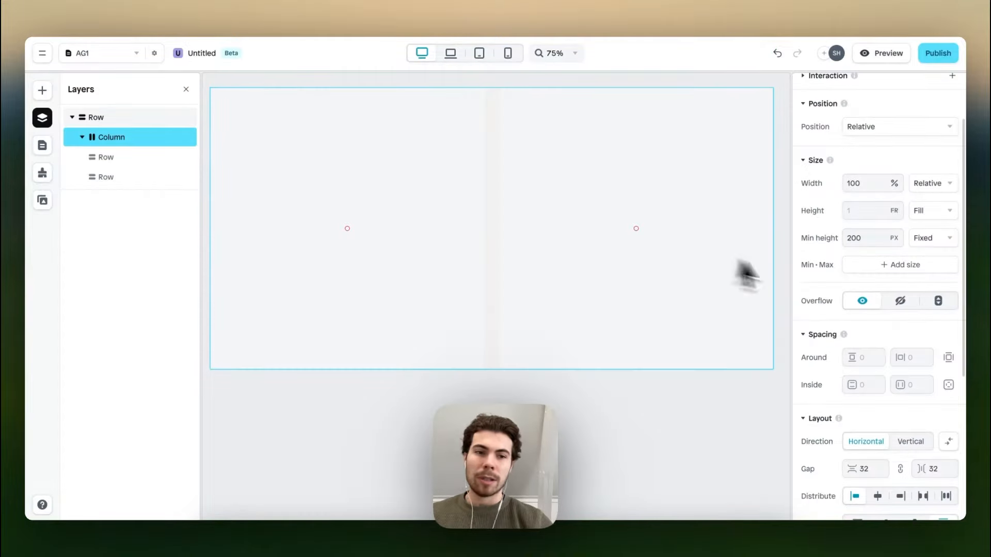
scroll(857, 361, down, 1)
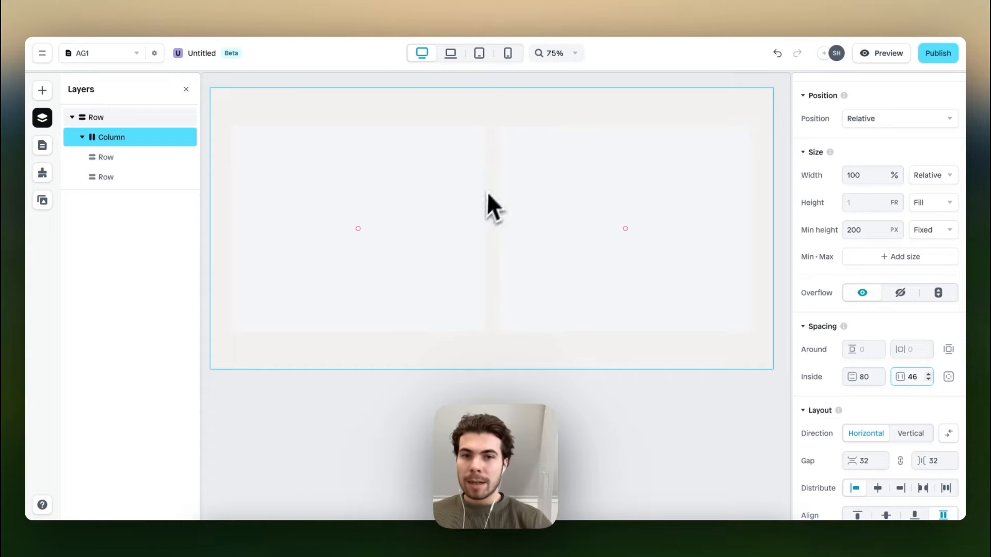
Change the first cell's width to Relative at 25%.
click(424, 170)
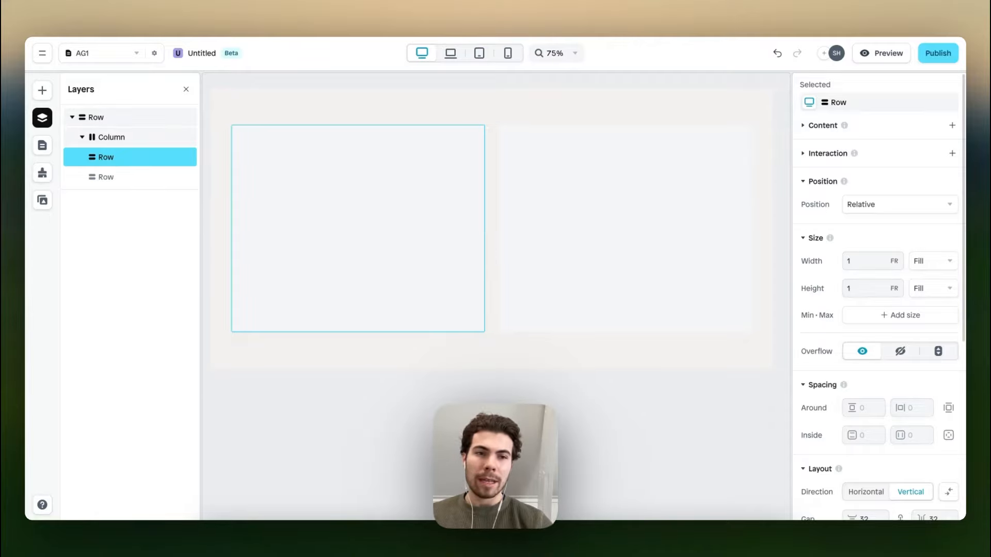
click(944, 262)
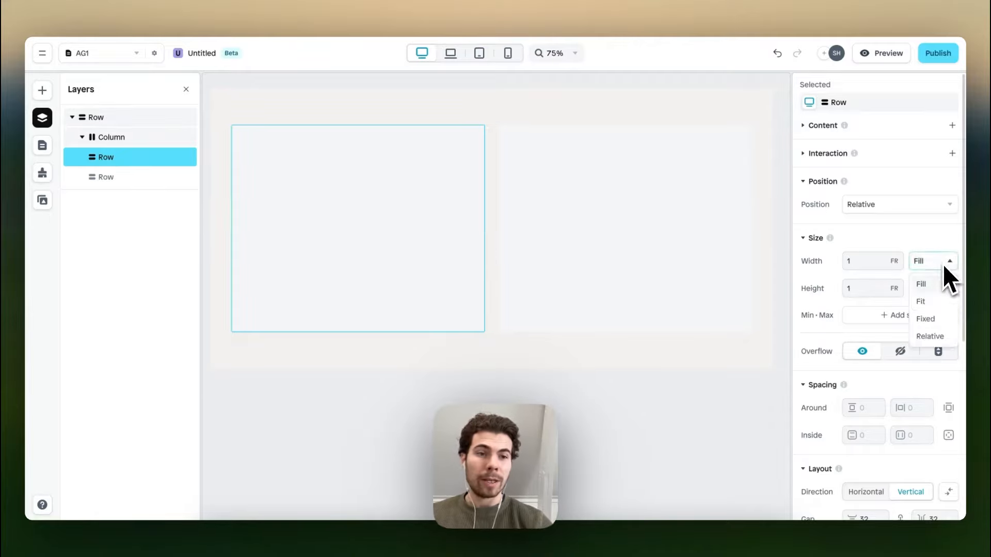
click(943, 336)
click(871, 262)
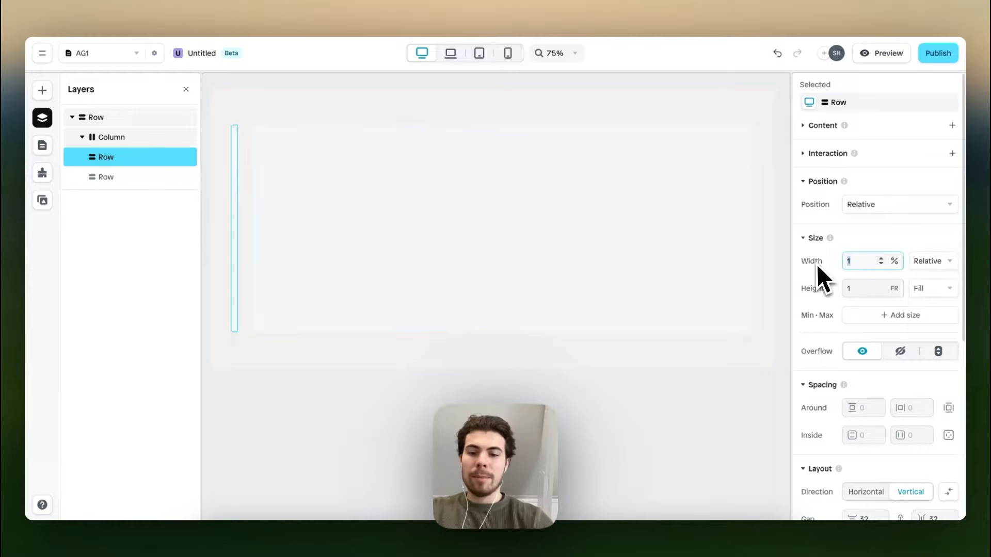
text(25)
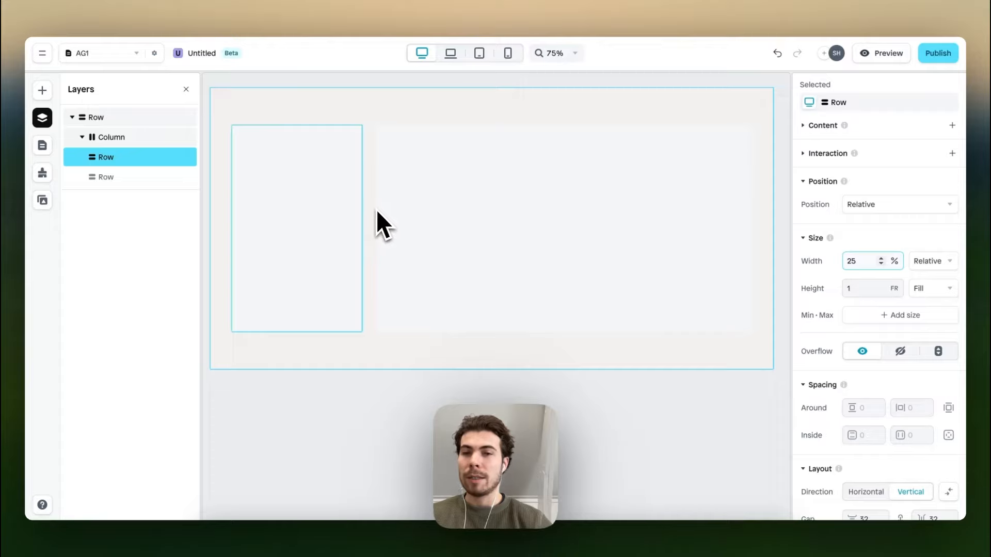
Insert a three-column layout into the wider second cell.
click(445, 208)
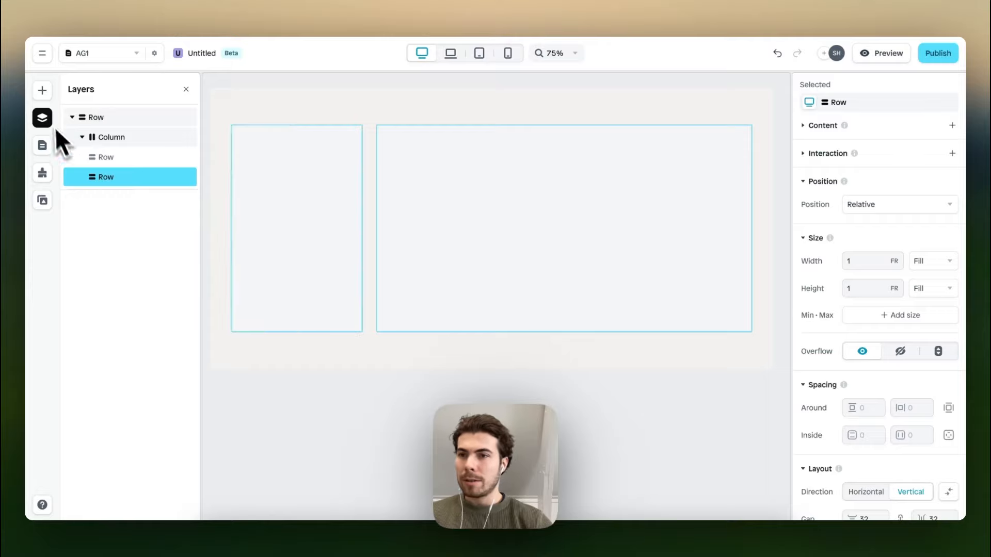
click(42, 92)
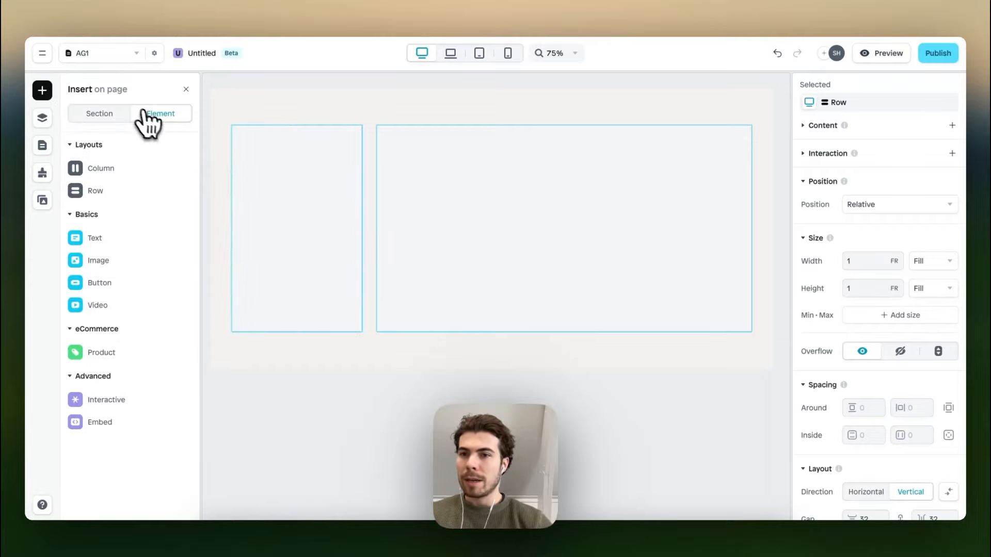
mouse_move(143, 175)
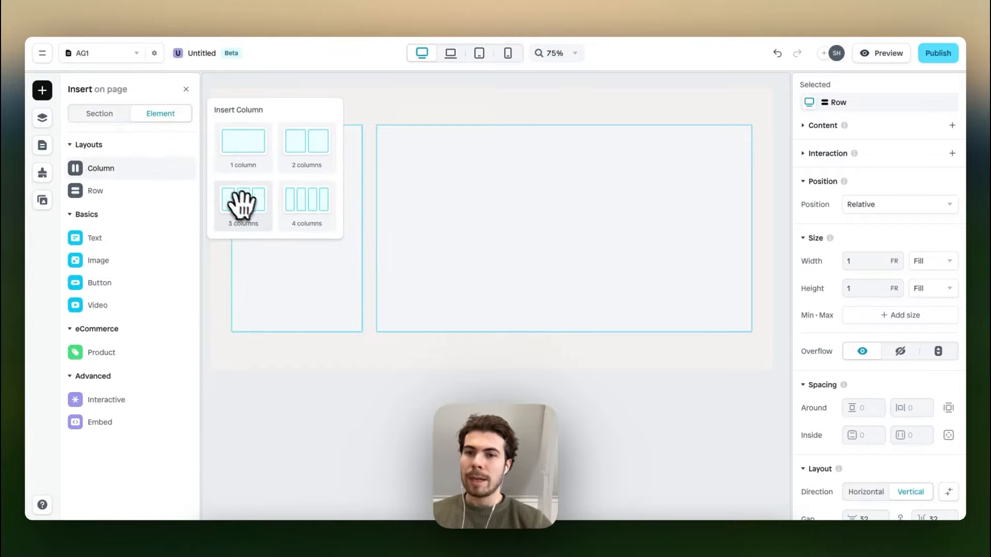
drag(243, 204, 548, 222)
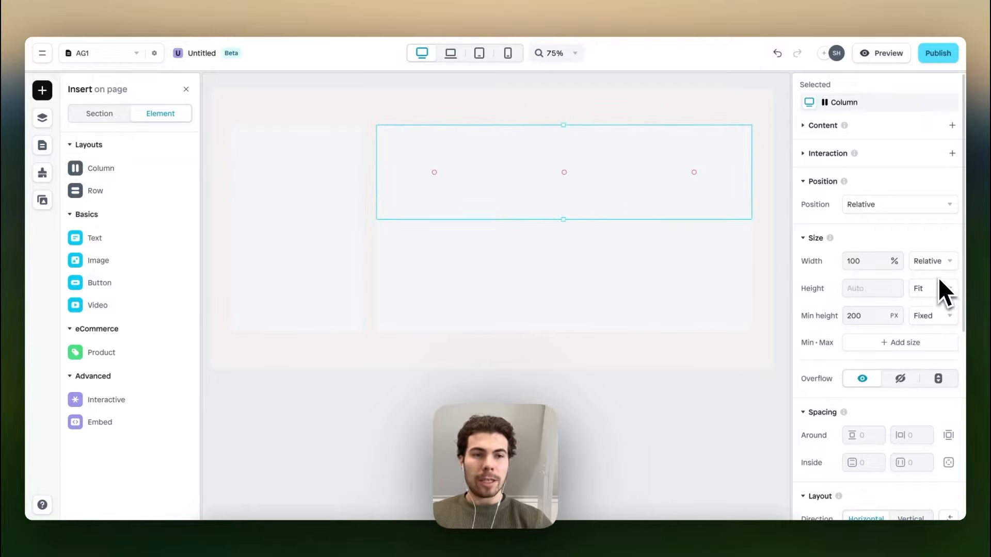
Remove the fill from the row that holds the three-column layout.
click(706, 308)
scroll(888, 366, down, 1)
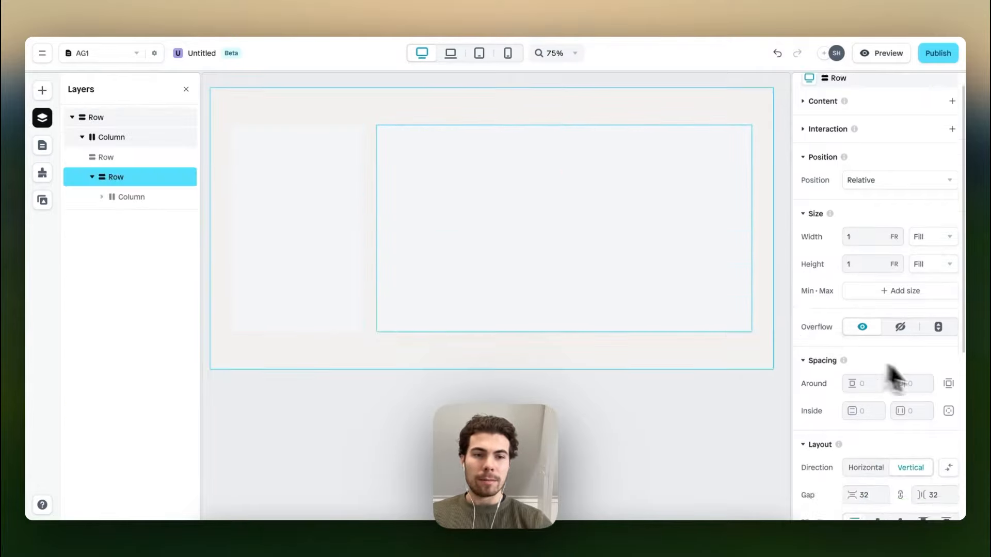
scroll(889, 366, down, 4)
click(953, 428)
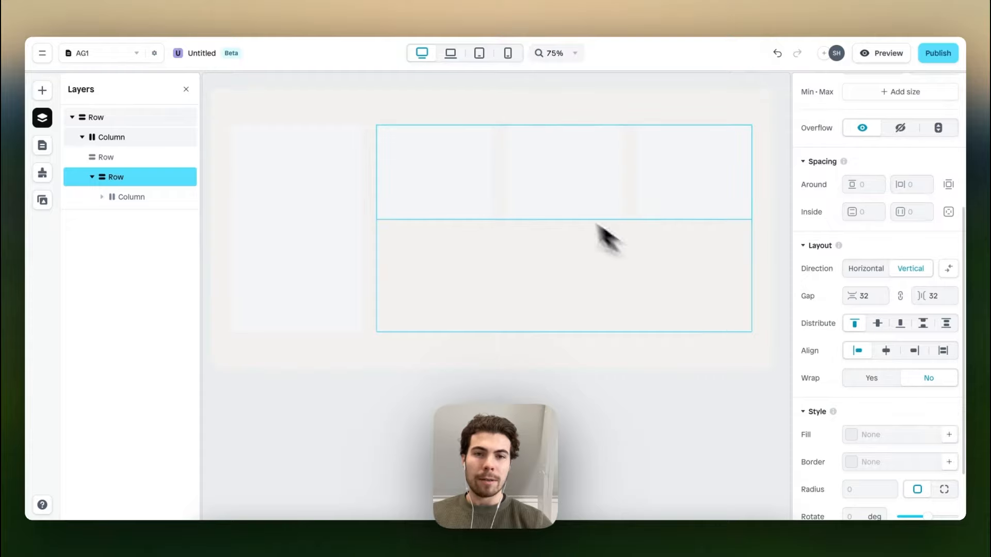
Set the three-column layout's height to Fill.
click(544, 191)
click(941, 290)
click(932, 312)
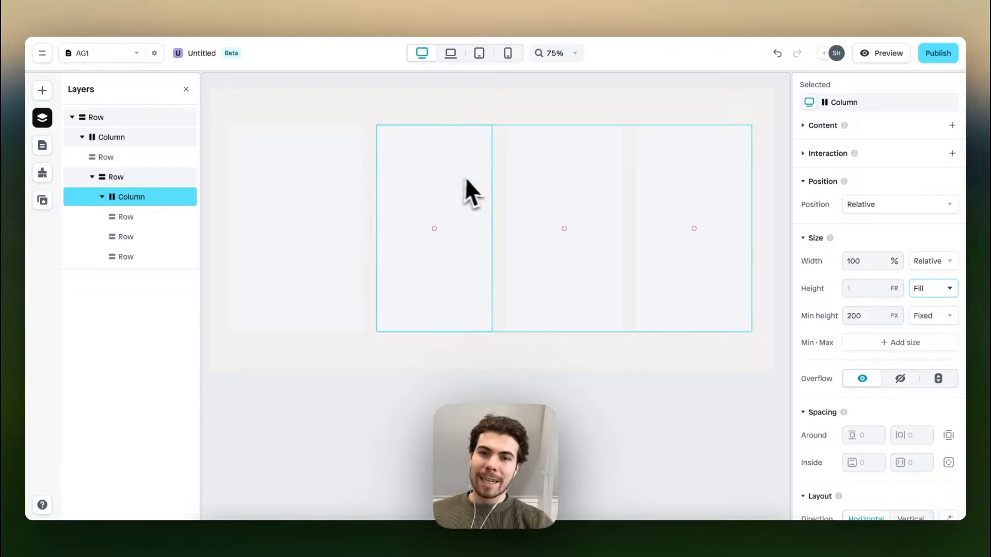
Insert an image element into the narrow first cell.
click(326, 178)
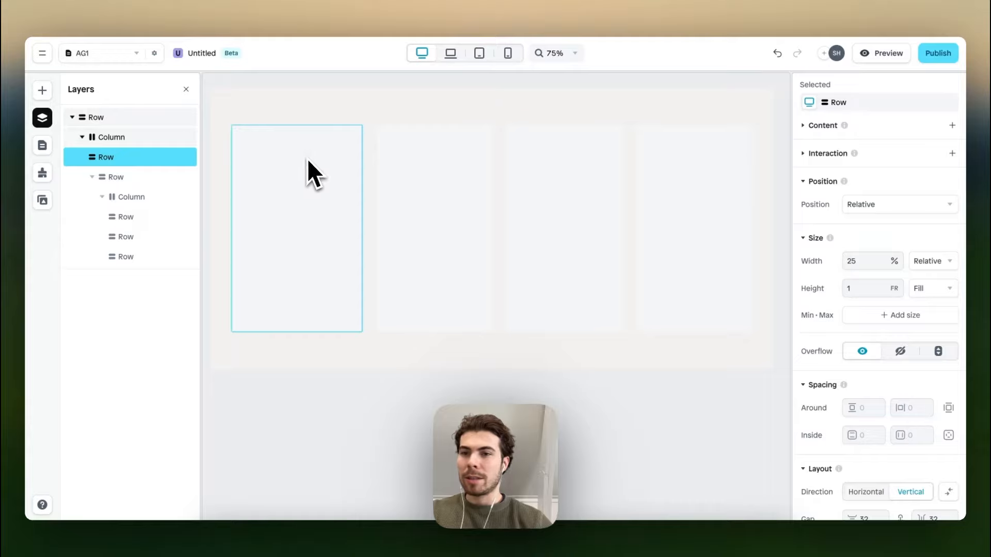
click(42, 91)
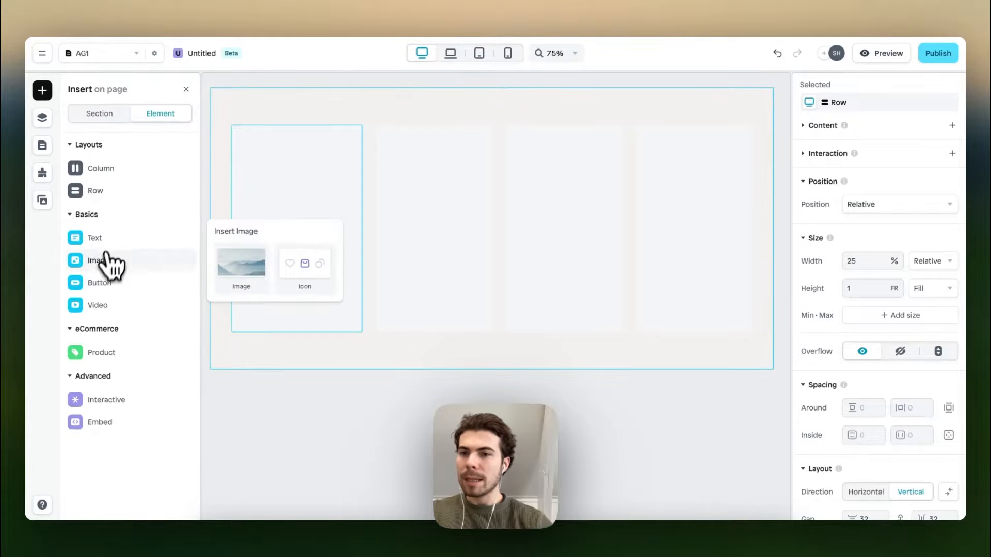
drag(110, 265, 300, 171)
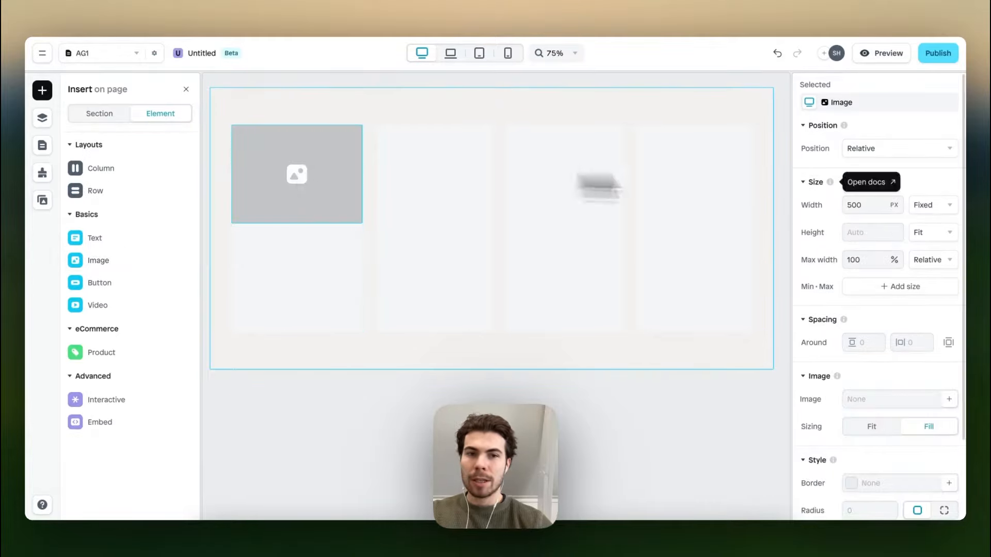
Set the image element's width to 100 px and its height to 50 px.
click(870, 206)
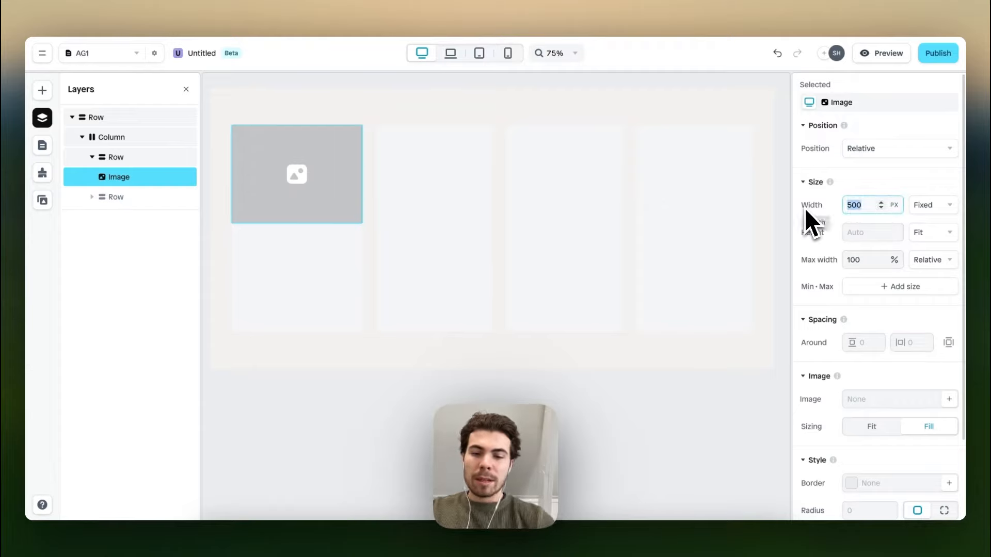
text(100)
click(859, 233)
text(50)
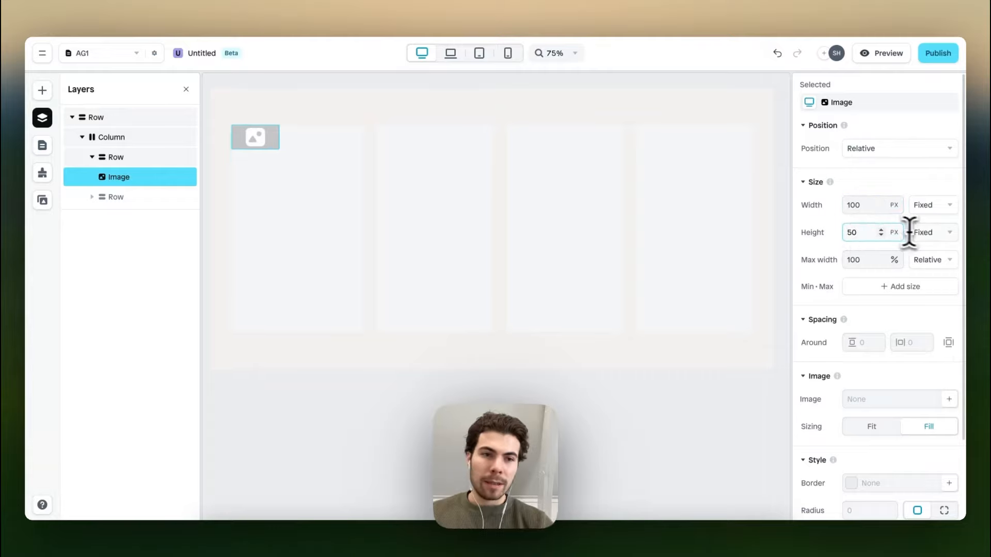
Use the AG1 by Athletic Greens logo as the image source and set its sizing to Fit.
scroll(880, 310, down, 2)
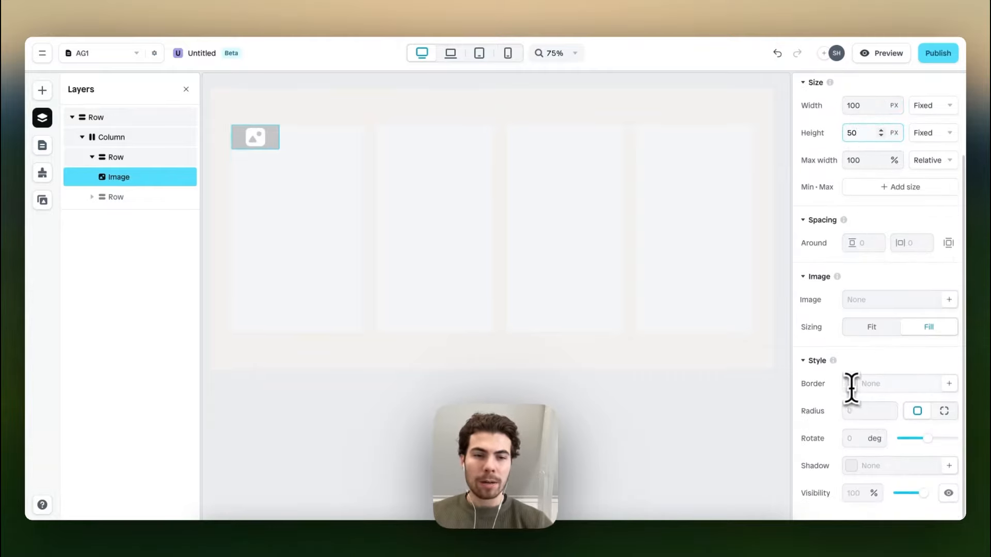
click(859, 302)
click(723, 322)
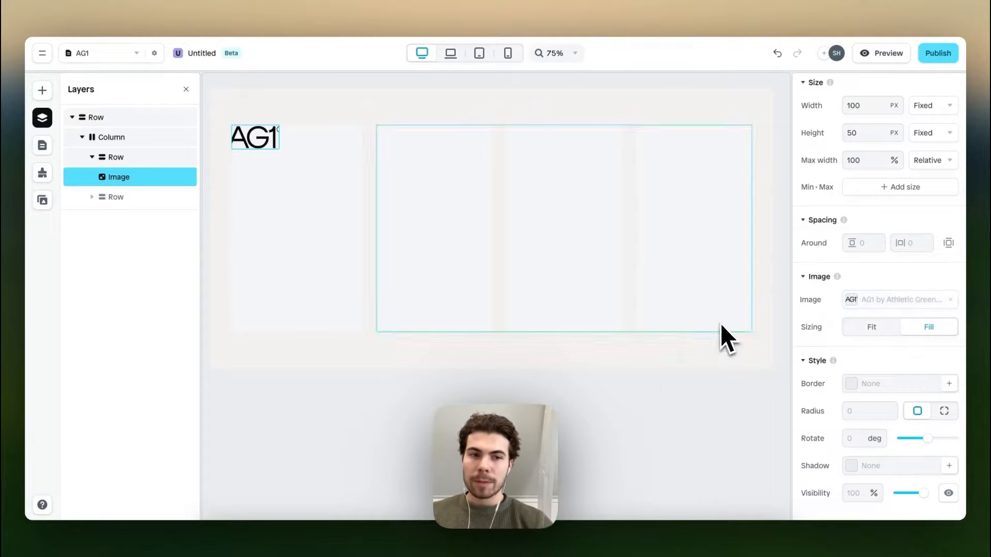
click(871, 328)
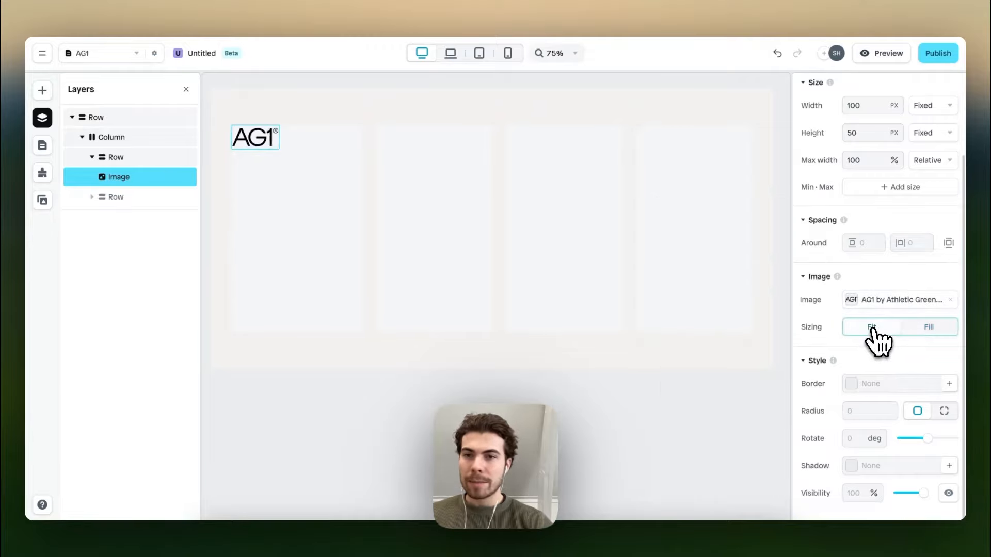
Insert a paragraph text element below the AG1 logo.
click(43, 91)
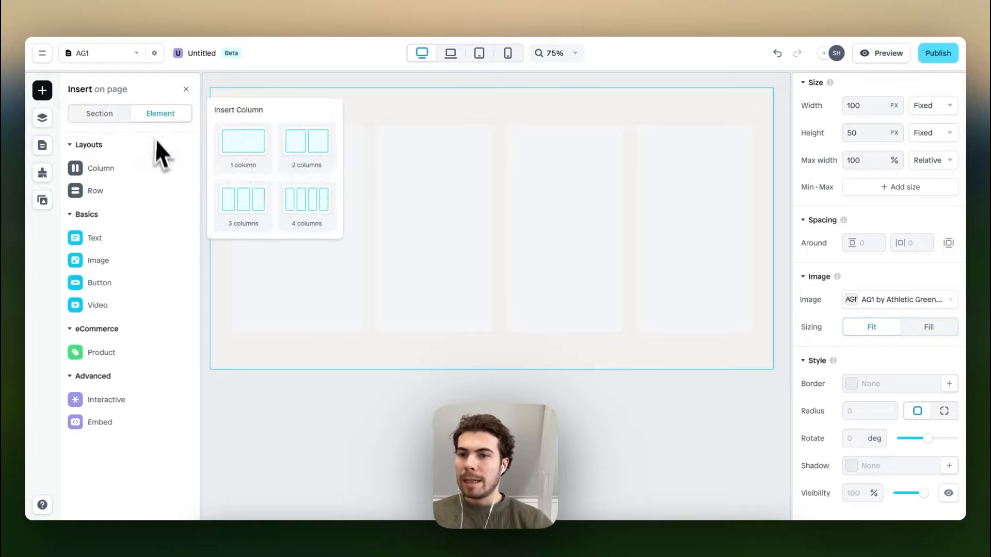
mouse_move(127, 236)
drag(306, 216, 274, 161)
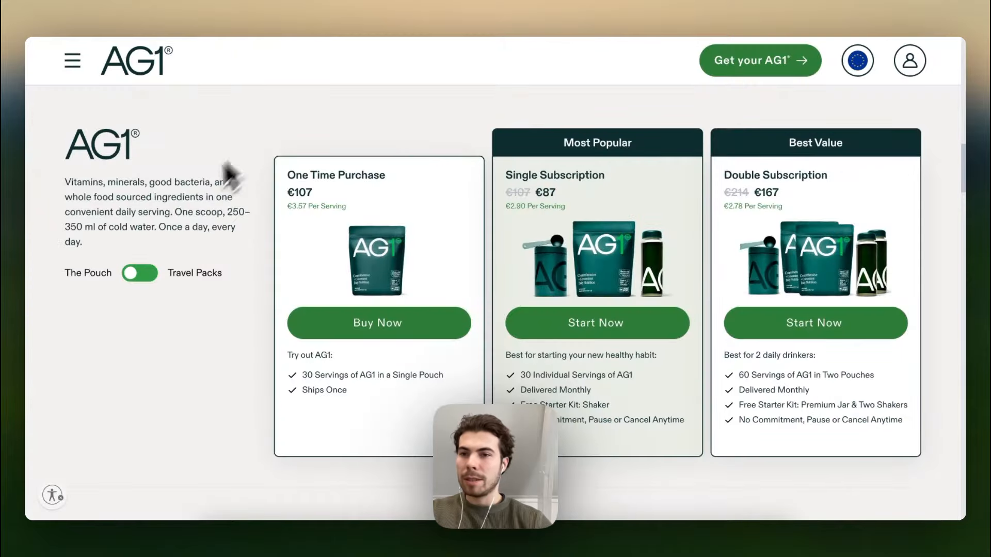
Replace the placeholder paragraph with the description beginning "Vitamins, minerals, good bacteria" copied from the AG1 website.
double_click(169, 199)
triple_click(169, 199)
key(super+c)
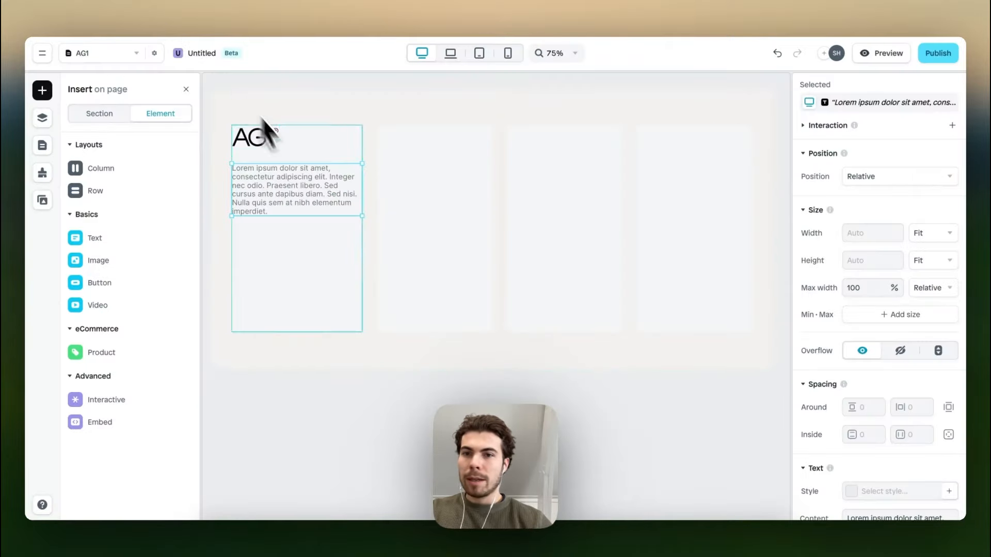
double_click(283, 184)
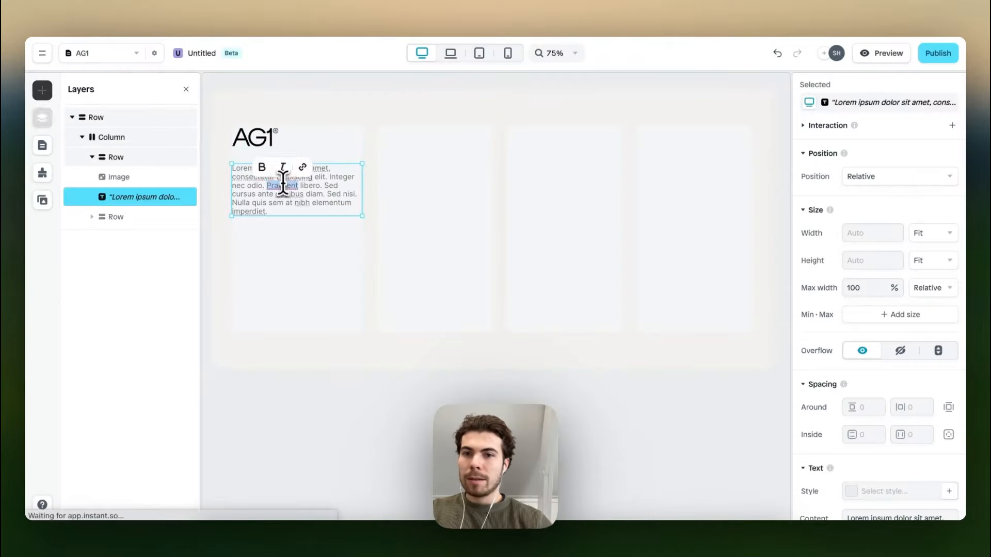
key(super+v)
Remove the background fill from the cell holding the AG1 logo and description.
click(309, 261)
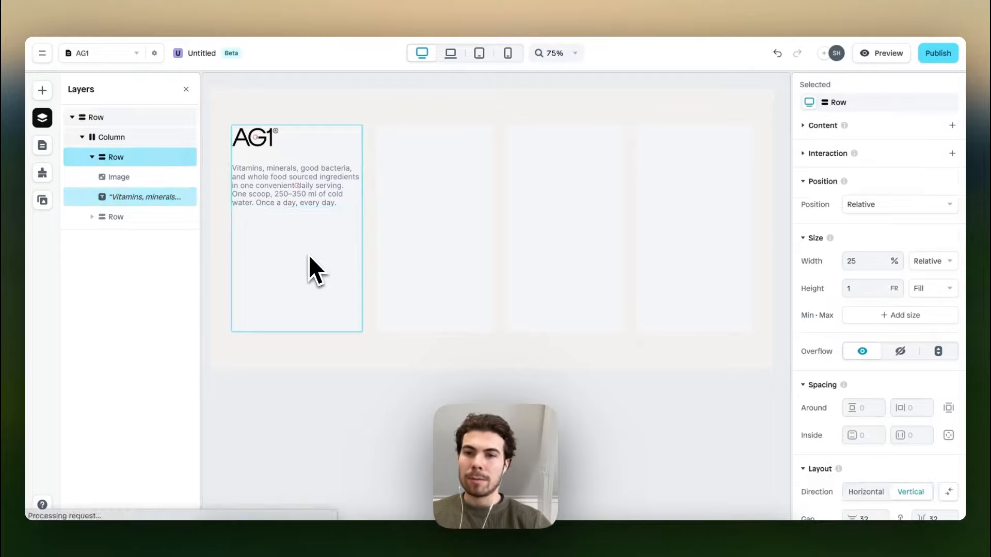
scroll(878, 361, down, 5)
click(951, 399)
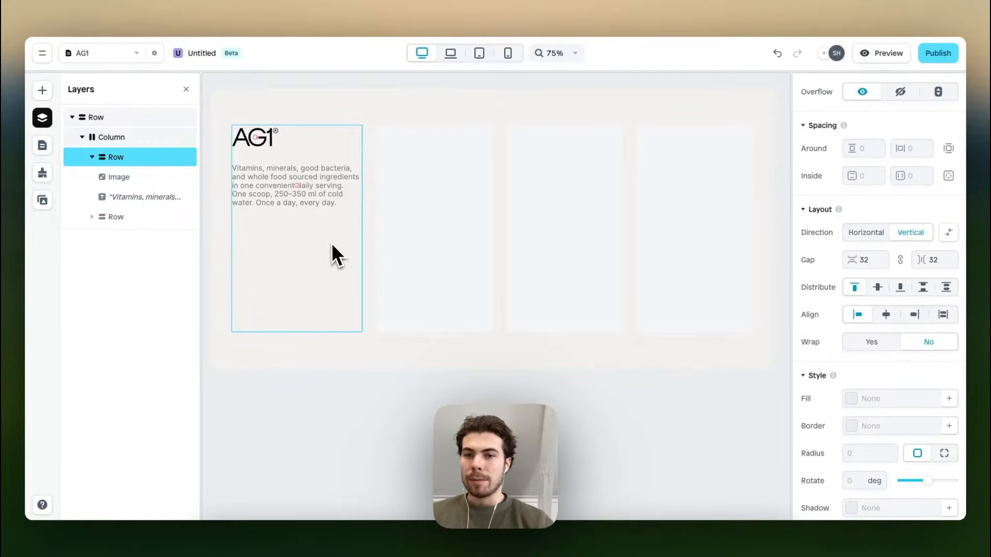
Try setting the gap to 8 on the row that contains the three plan columns.
click(426, 235)
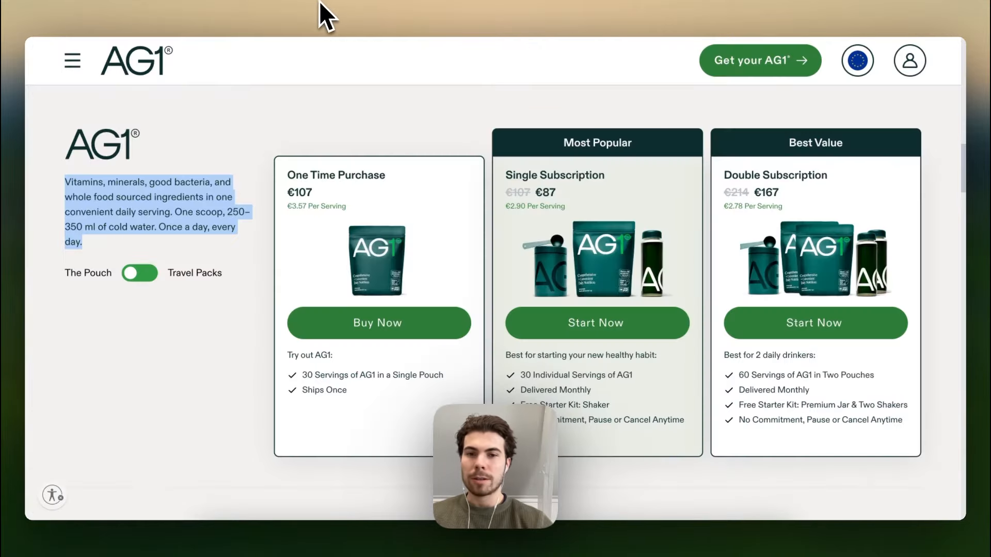
click(422, 146)
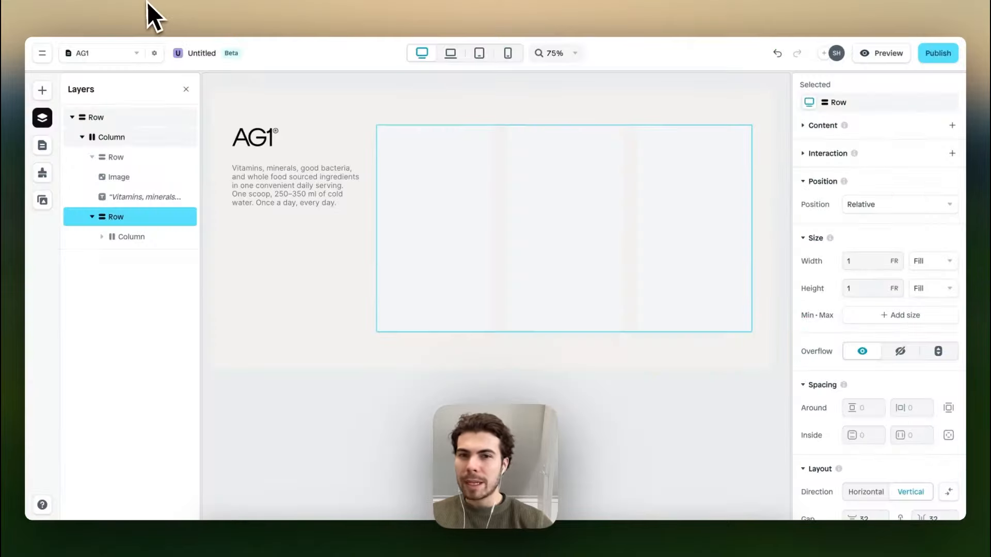
scroll(892, 428, down, 5)
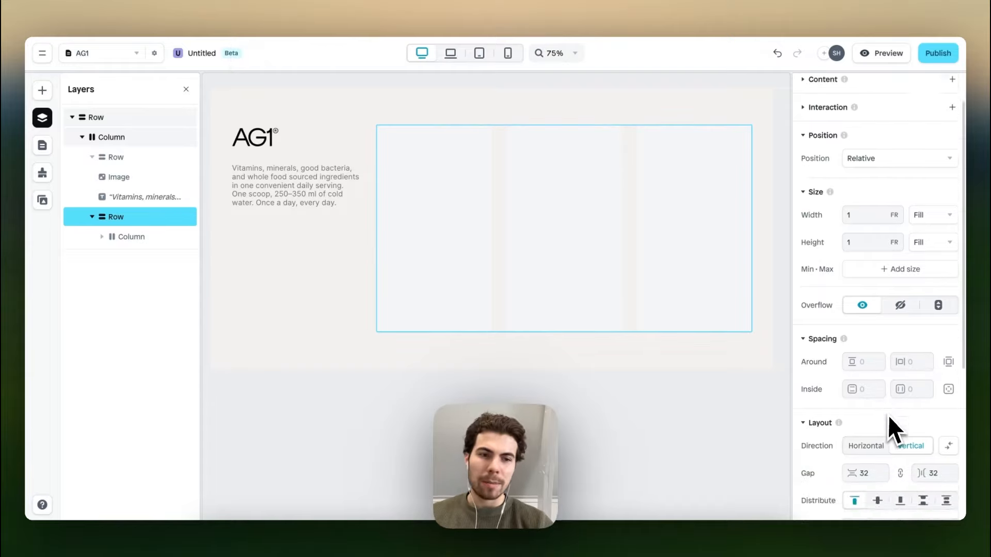
click(933, 363)
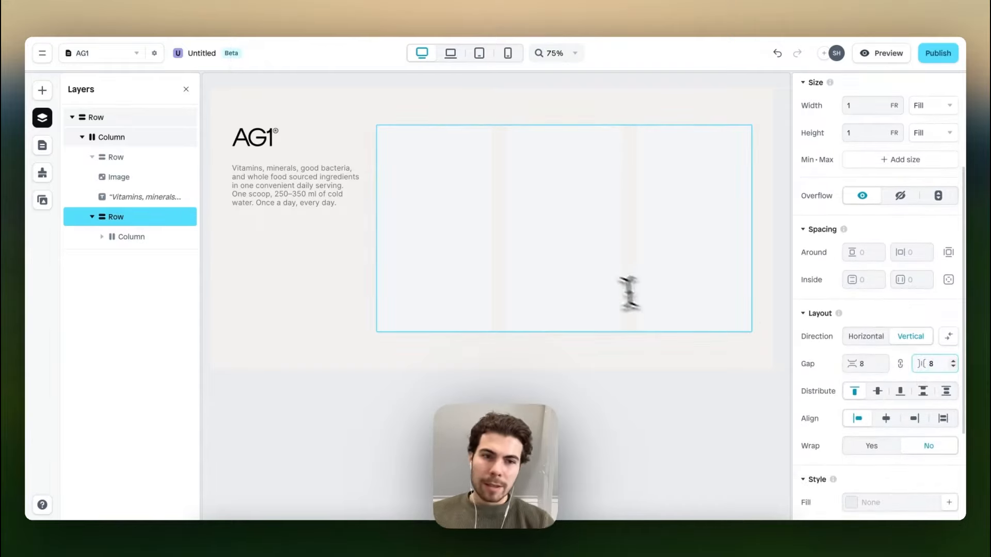
key(BackSpace)
text(32)
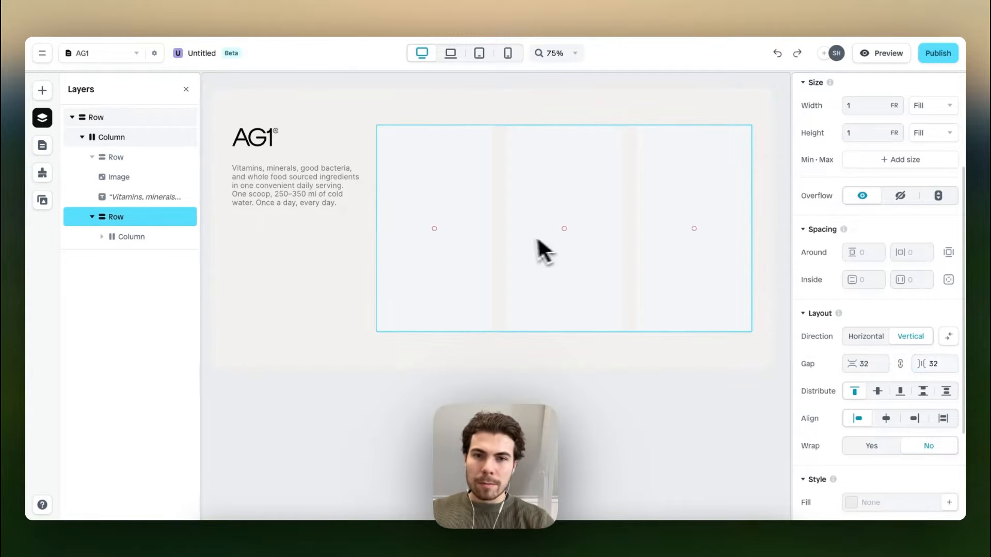
Reduce the gap between the three plan cells in their shared Column container.
click(539, 250)
scroll(921, 389, down, 3)
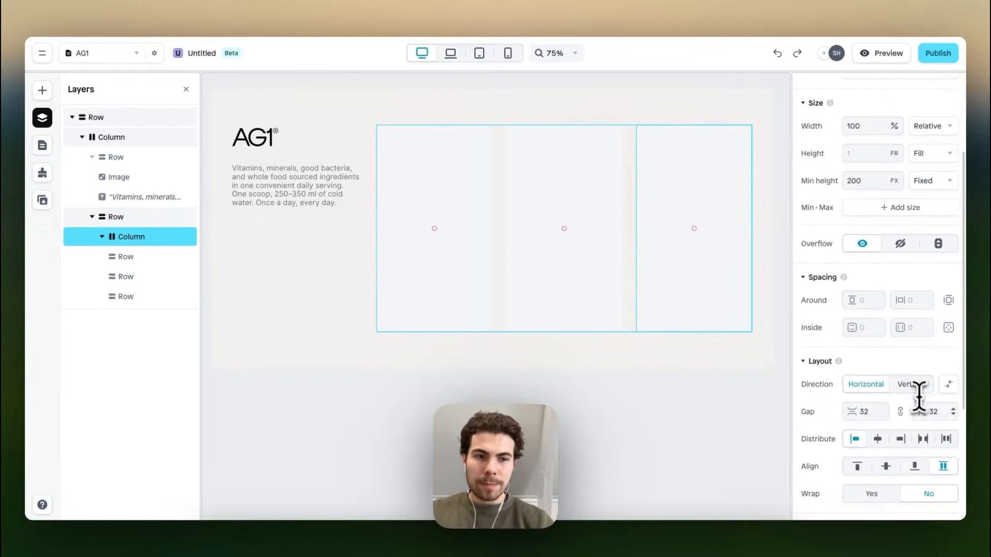
click(456, 222)
double_click(450, 212)
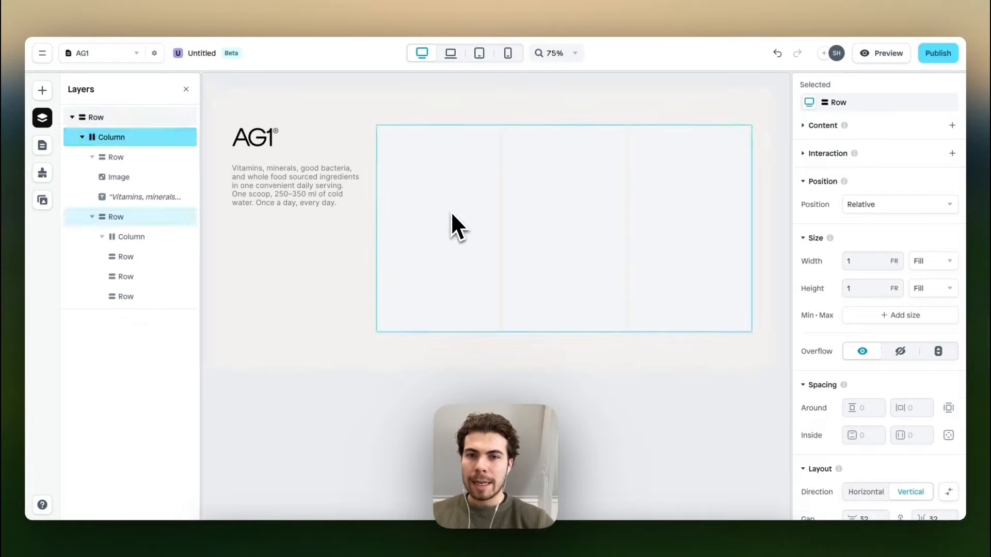
Insert a 2 rows layout into the first plan cell.
scroll(451, 213, up, 3)
click(454, 213)
click(453, 217)
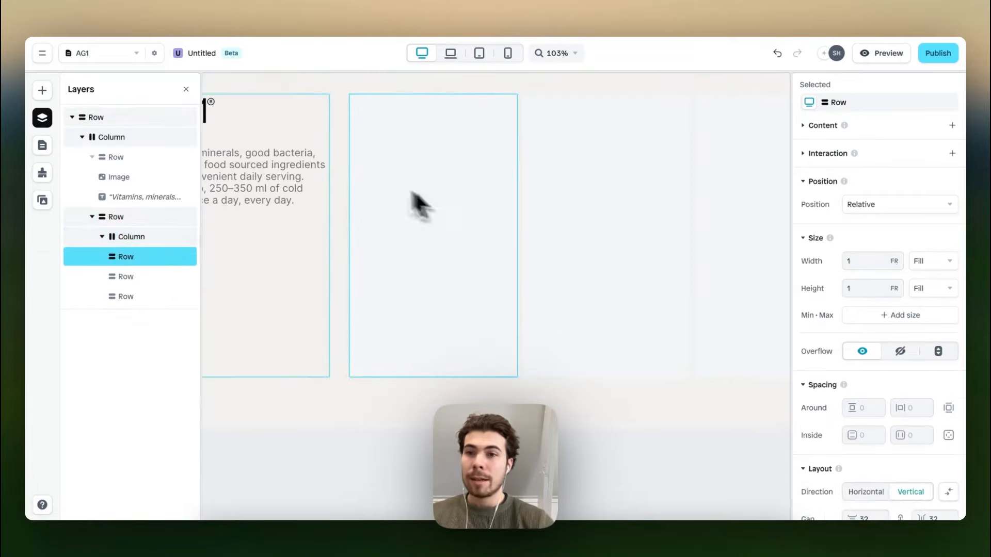
click(43, 92)
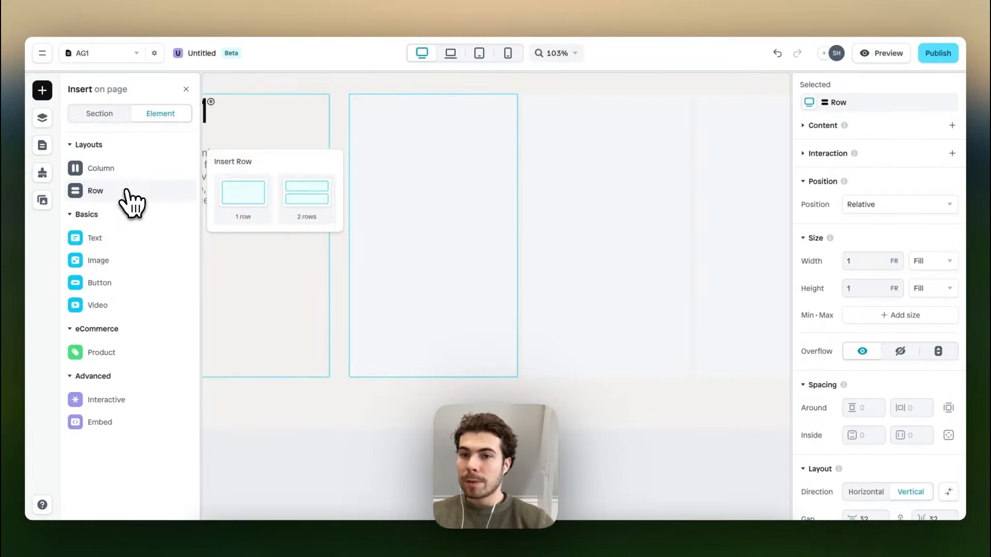
drag(299, 204, 474, 211)
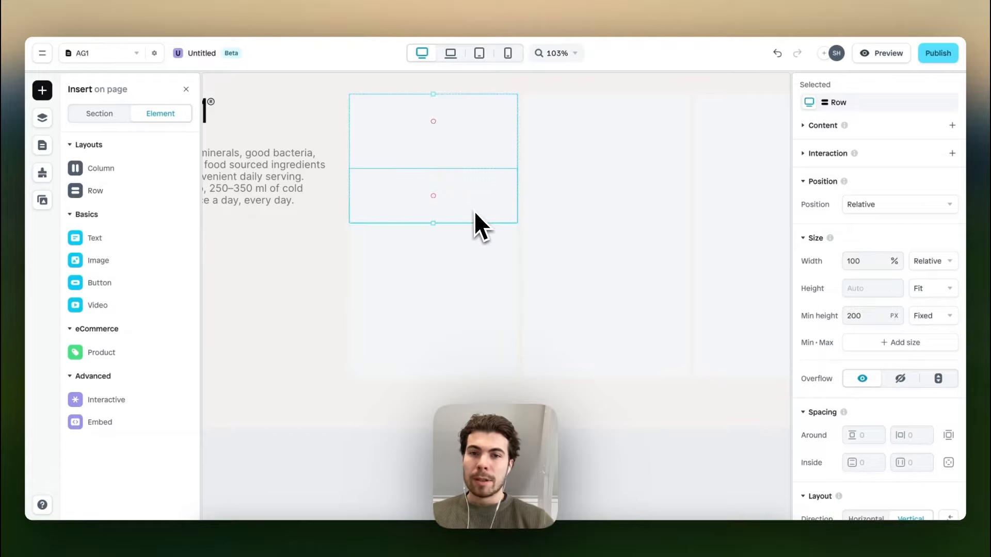
Remove the #F4F6F8 background fill from the first plan cell.
click(481, 149)
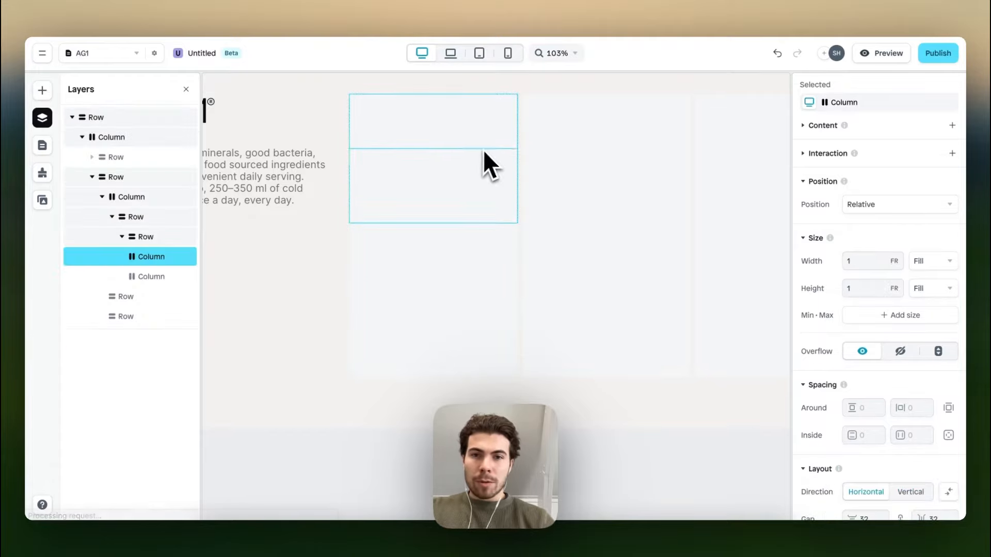
click(440, 313)
scroll(913, 394, down, 5)
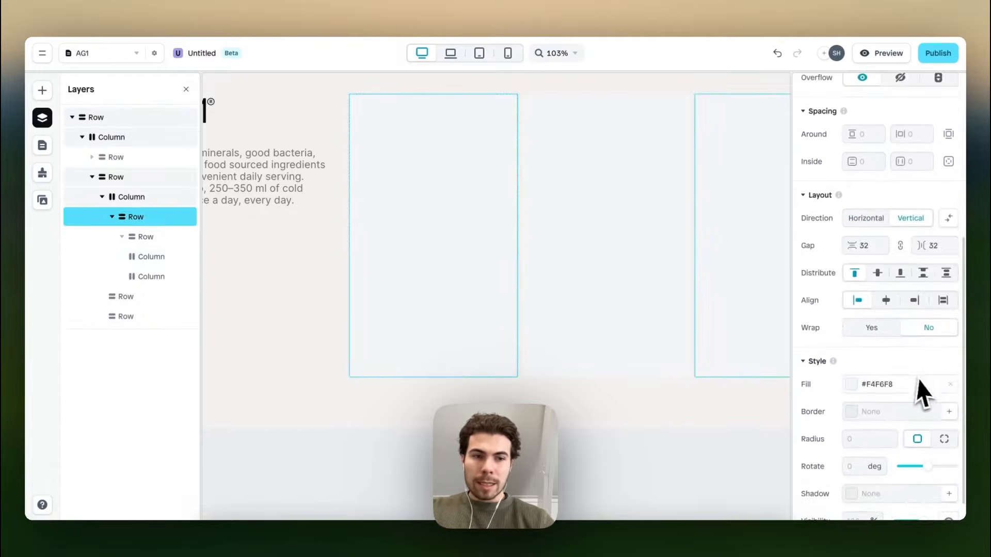
Set the upper nested block of the first plan cell to a fixed height of 48 px.
click(470, 123)
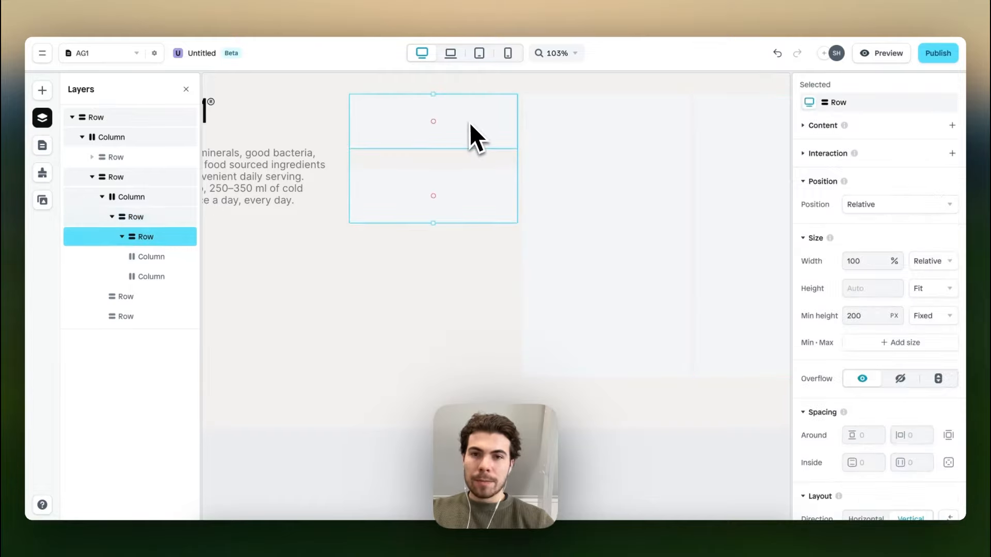
click(463, 131)
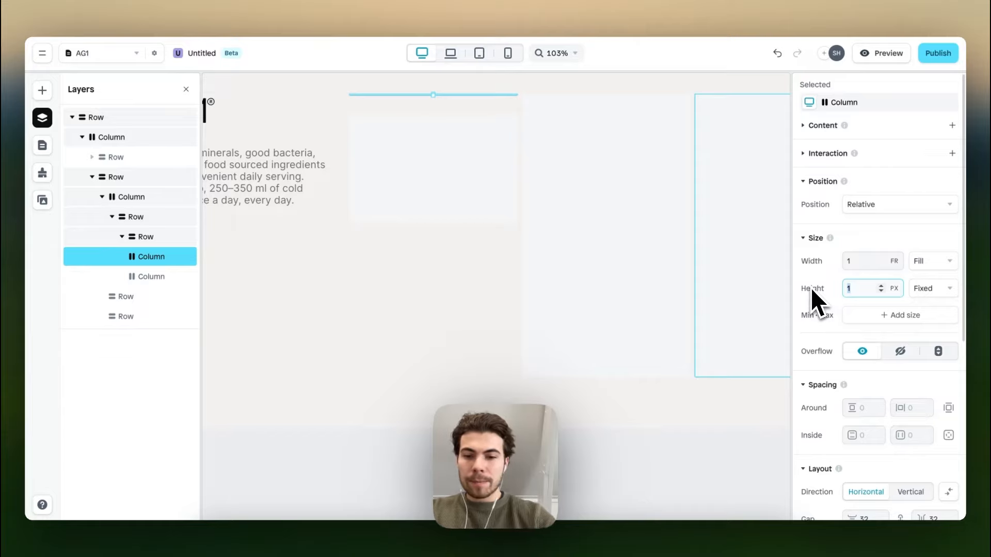
text(48)
Set the height of the row wrapping both nested blocks in the first plan cell to Fill.
click(445, 180)
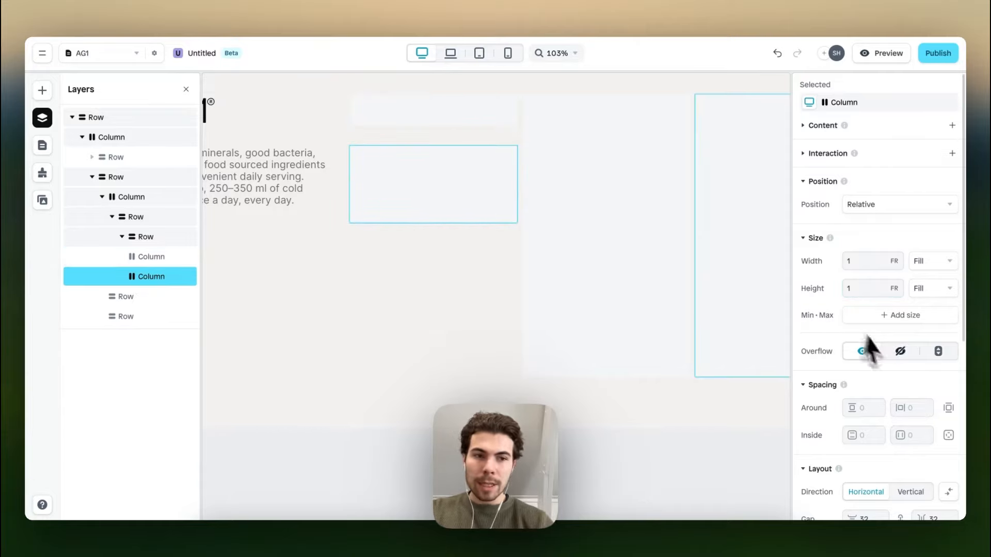
scroll(878, 349, down, 2)
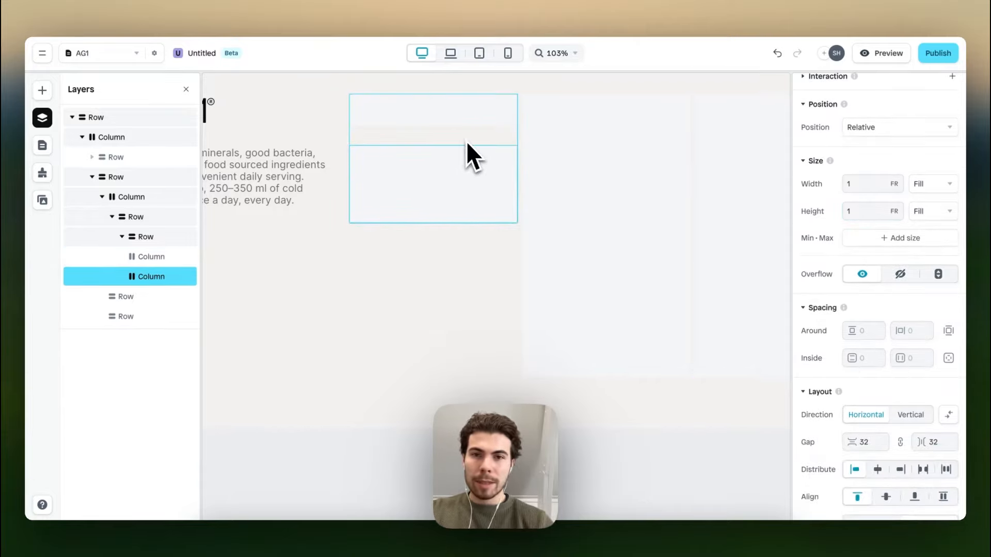
click(468, 156)
click(475, 178)
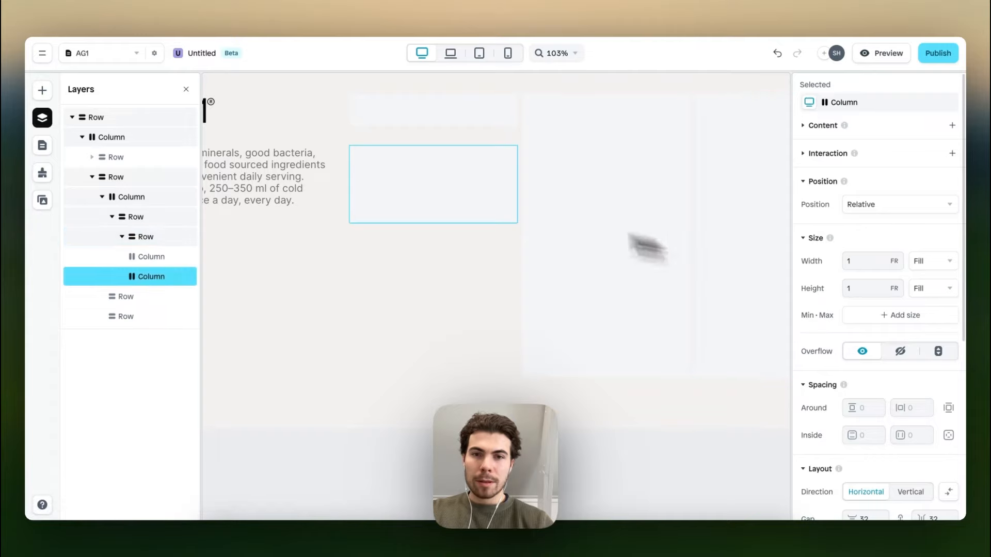
click(478, 162)
click(935, 289)
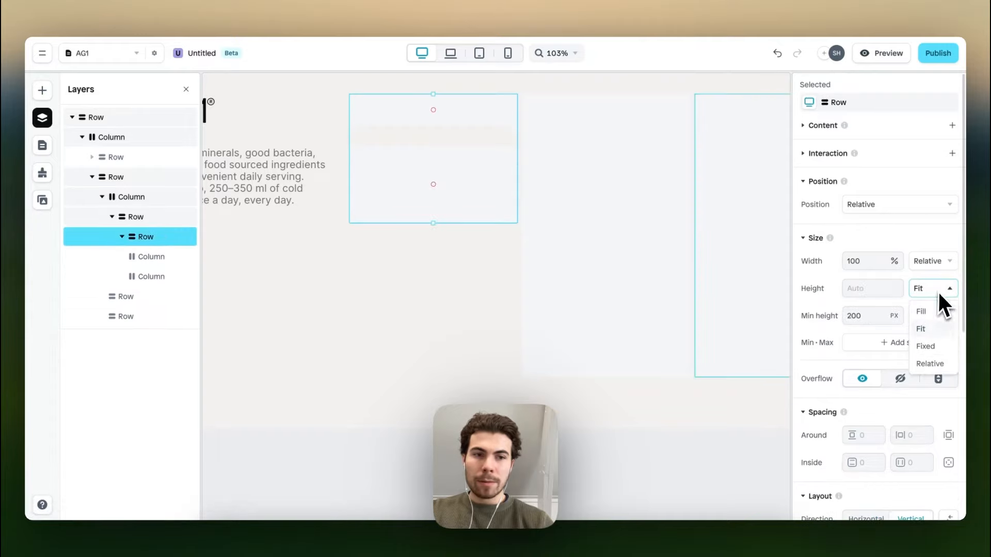
click(932, 327)
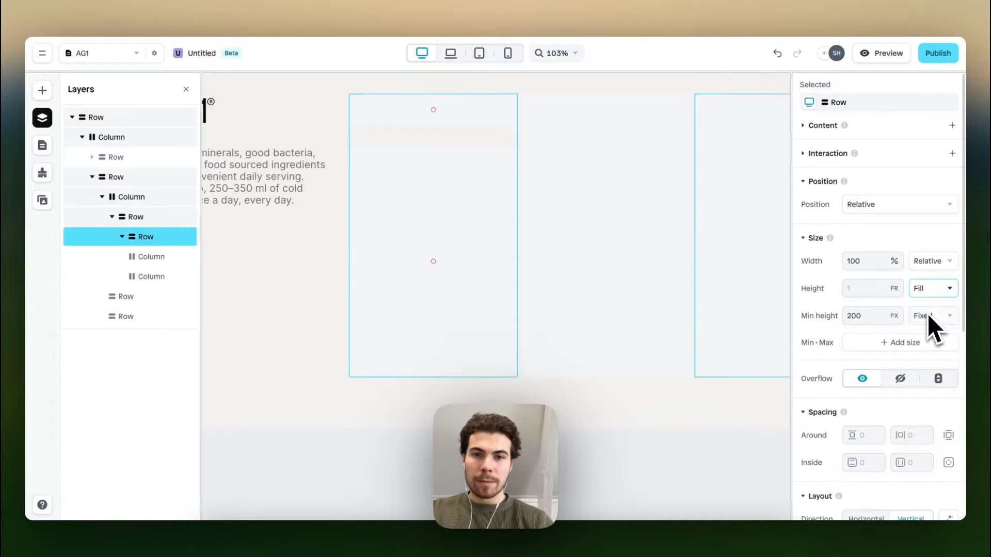
Remove the vertical gap between the two stacked blocks in the first plan cell.
click(470, 179)
click(473, 140)
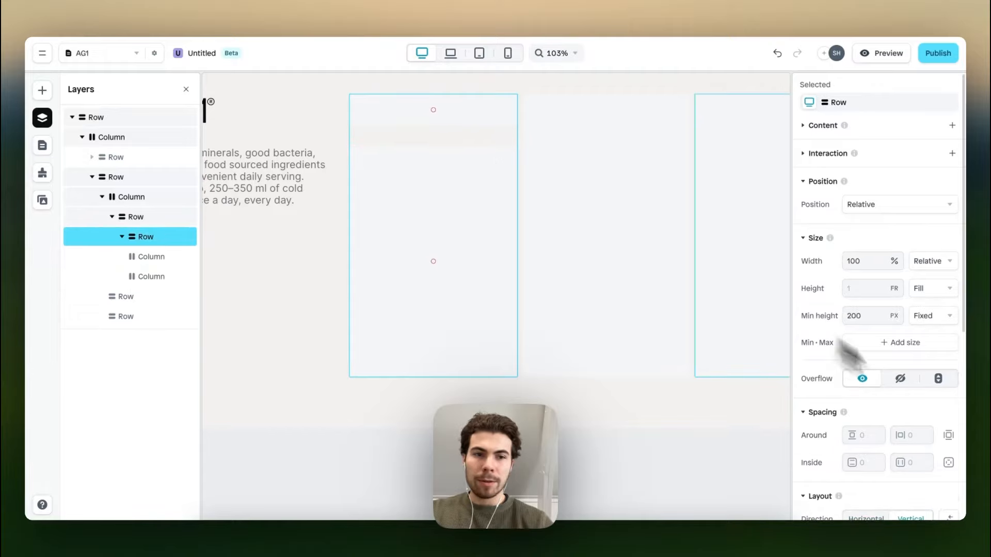
scroll(953, 413, down, 2)
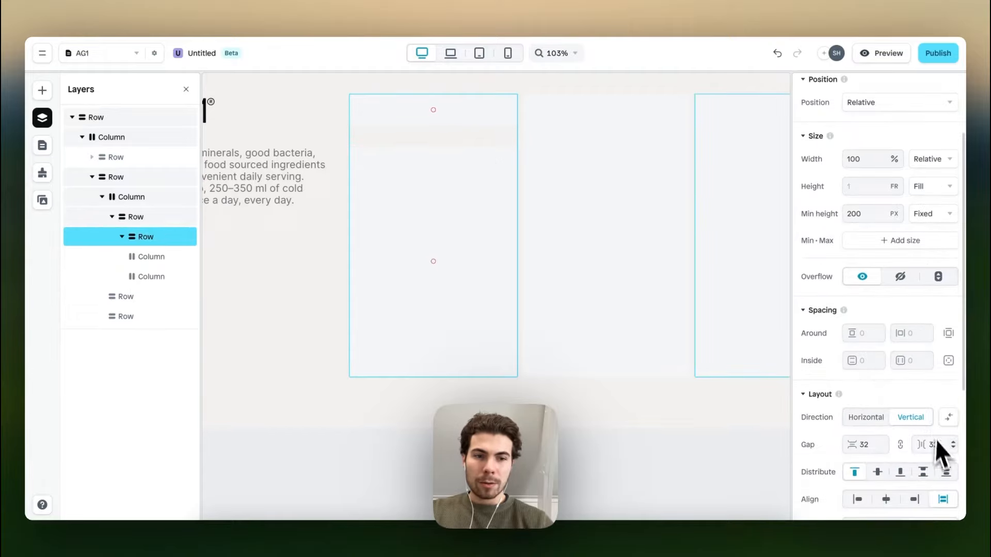
drag(872, 445, 838, 446)
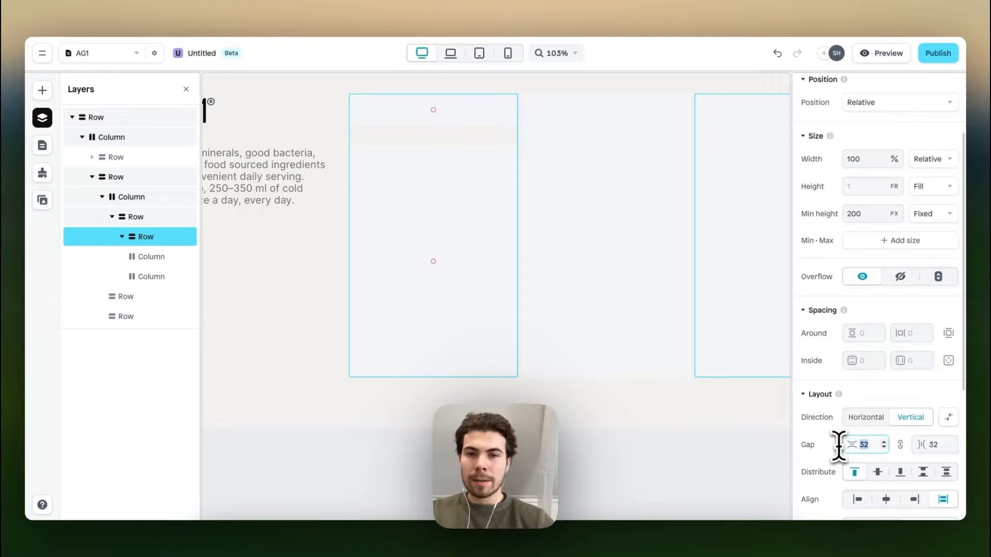
Remove the fill from the 48 px upper block of the first plan cell.
click(494, 119)
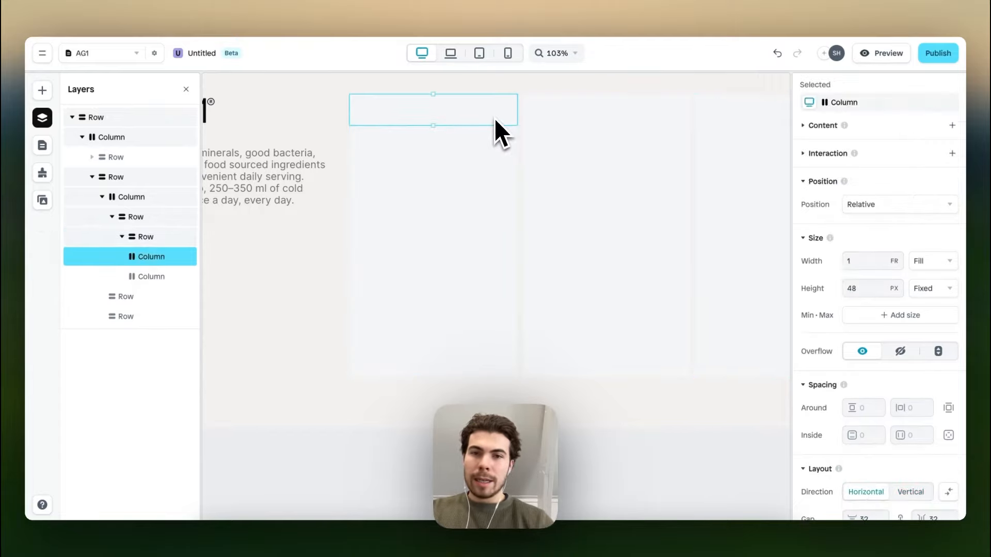
scroll(503, 124, up, 1)
scroll(818, 334, down, 6)
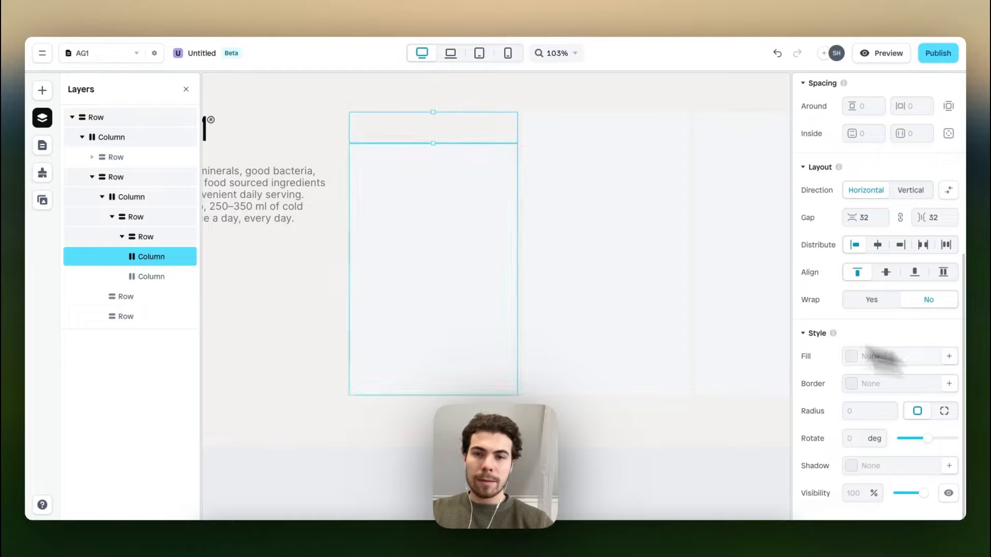
Compare the full layout with the pricing section on the AG1 website.
click(320, 287)
scroll(439, 289, down, 3)
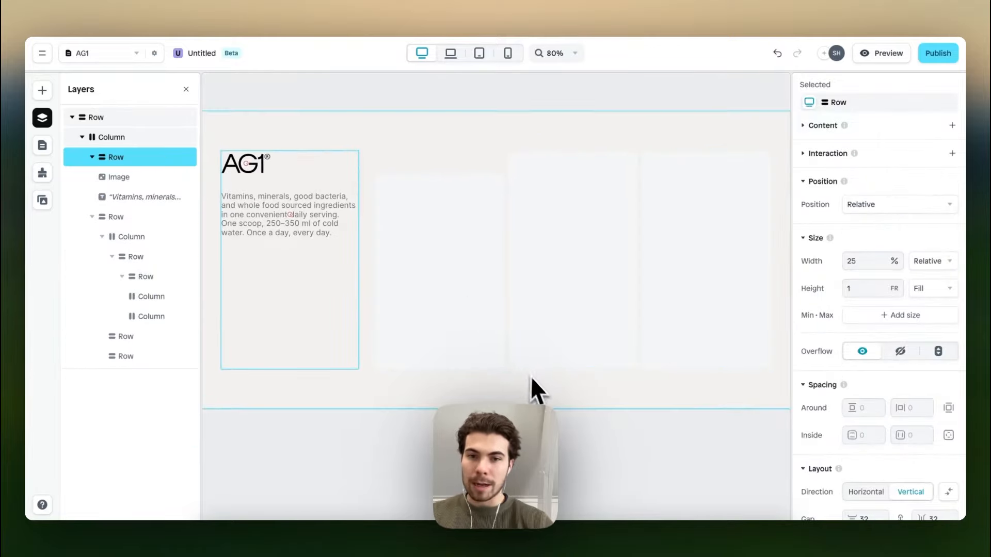
scroll(531, 387, down, 2)
click(542, 396)
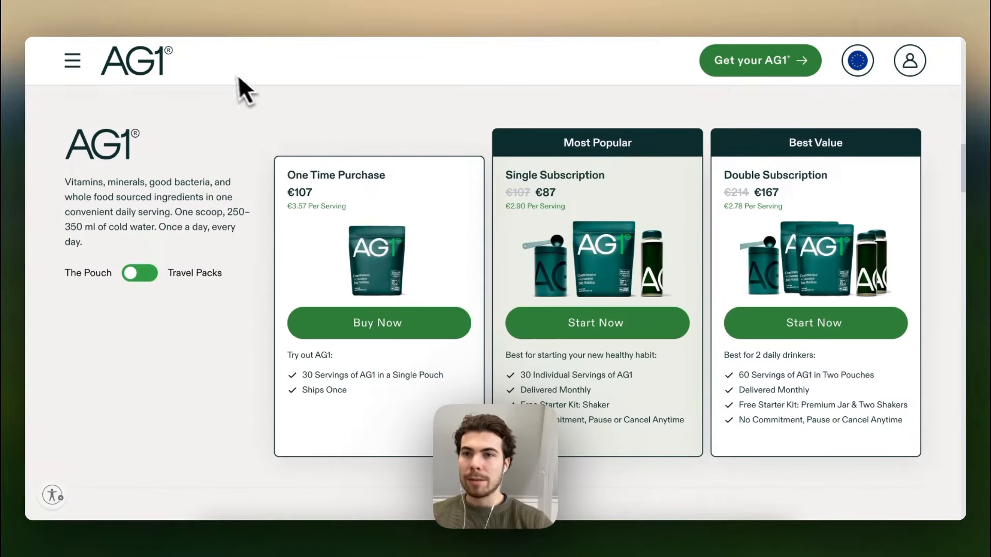
click(184, 7)
Insert a 1 row layout into the lower block of the first plan cell.
double_click(459, 282)
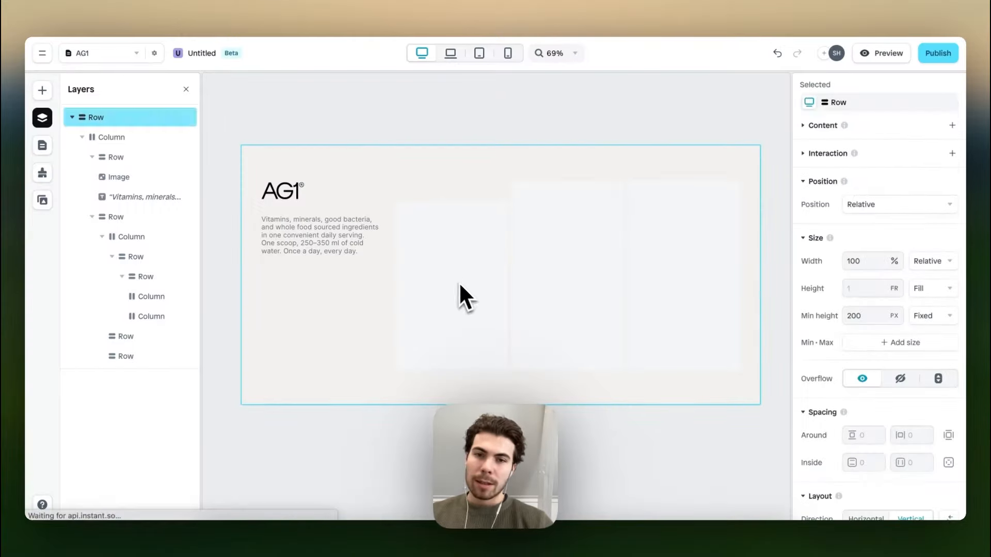
double_click(451, 272)
scroll(472, 274, up, 3)
double_click(470, 272)
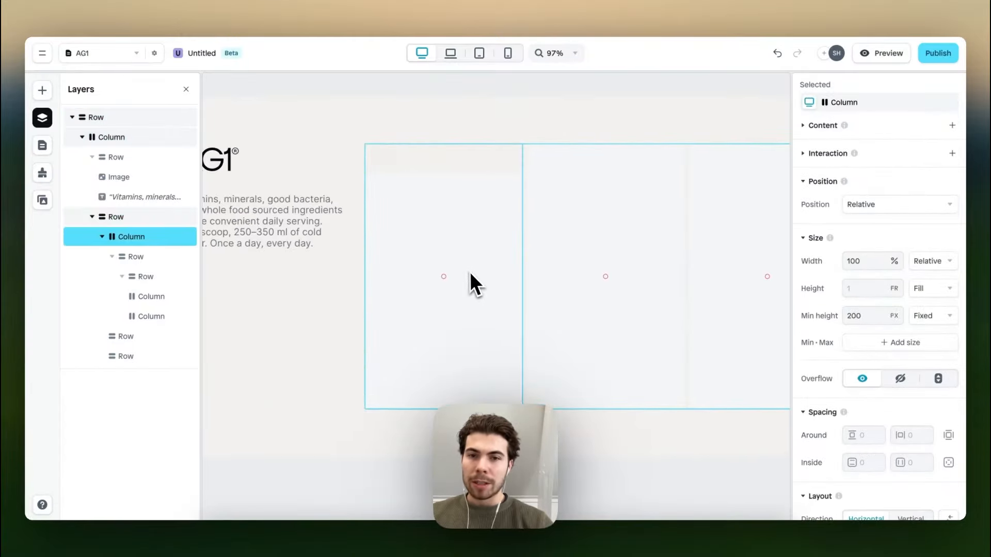
double_click(464, 269)
double_click(463, 268)
double_click(466, 268)
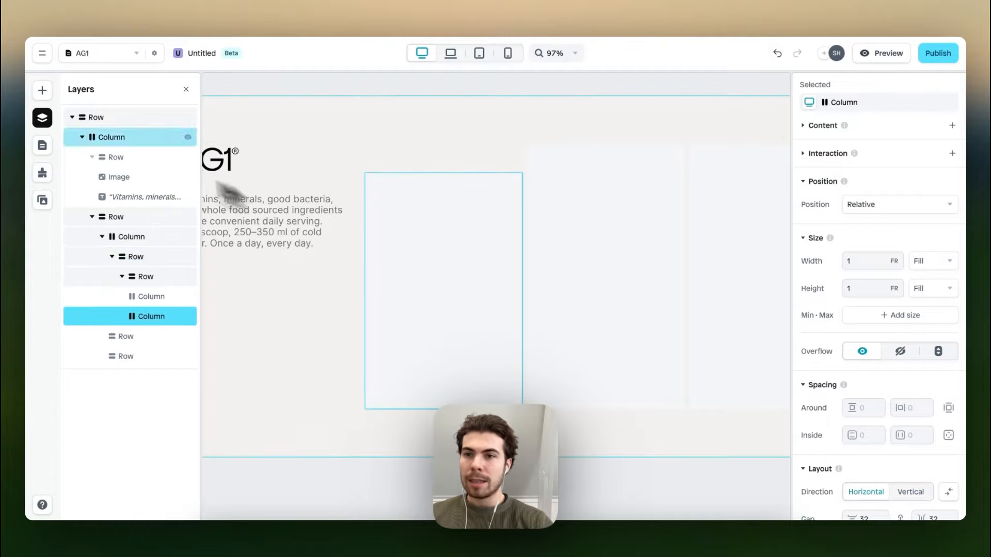
click(42, 91)
mouse_move(117, 162)
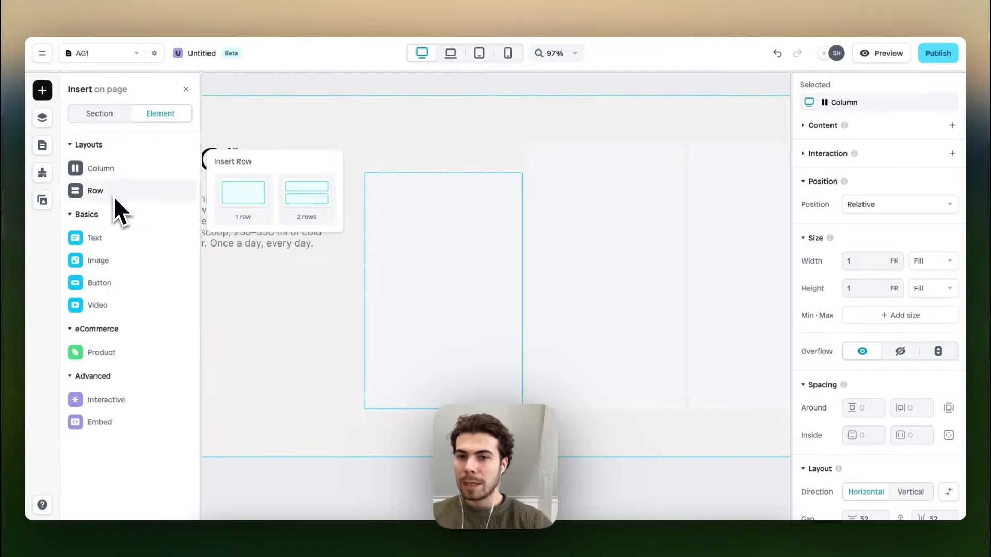
drag(228, 195, 449, 258)
Insert a plain Text element into the new row in the first plan cell.
mouse_move(103, 238)
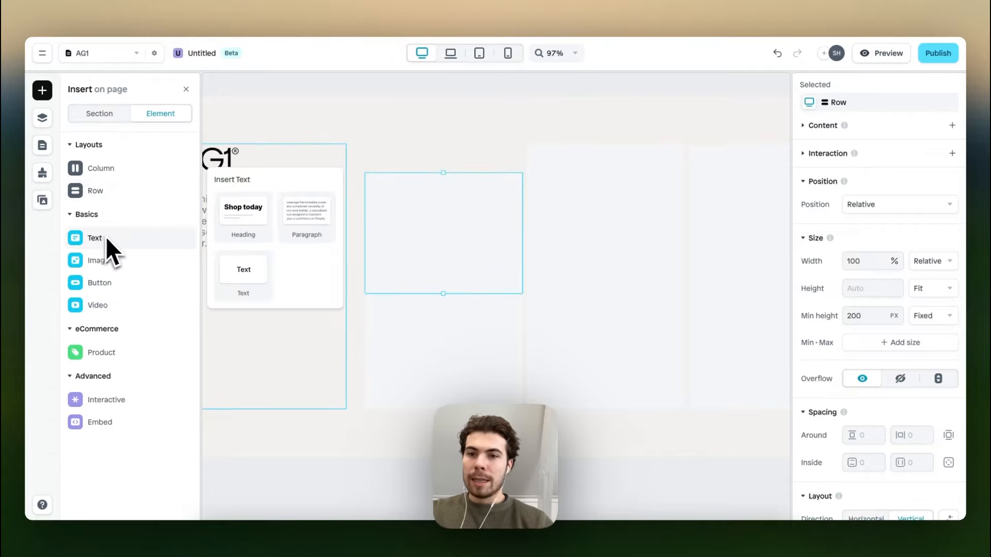
drag(240, 266, 445, 237)
Clear the minimum height of the row holding the text and set its height to Fit.
click(480, 270)
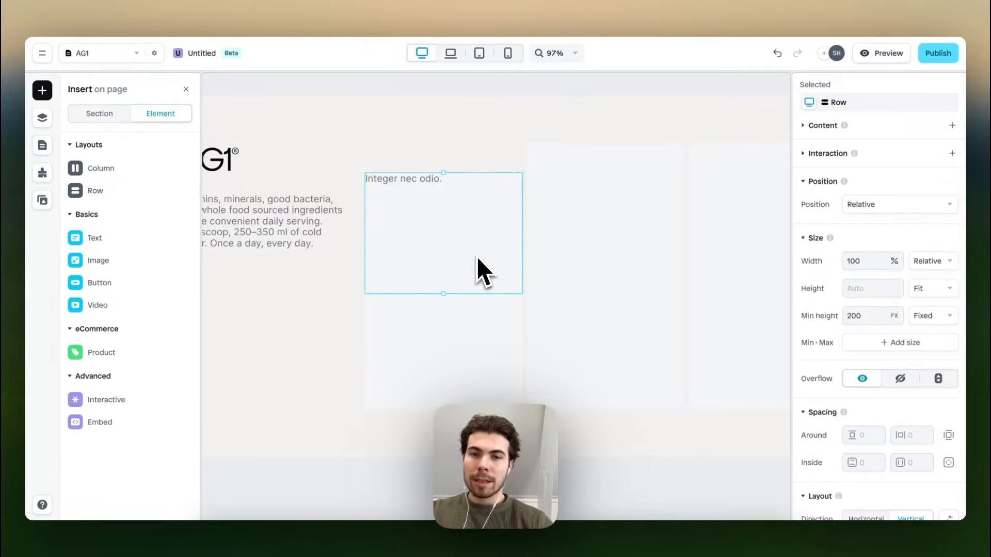
click(944, 289)
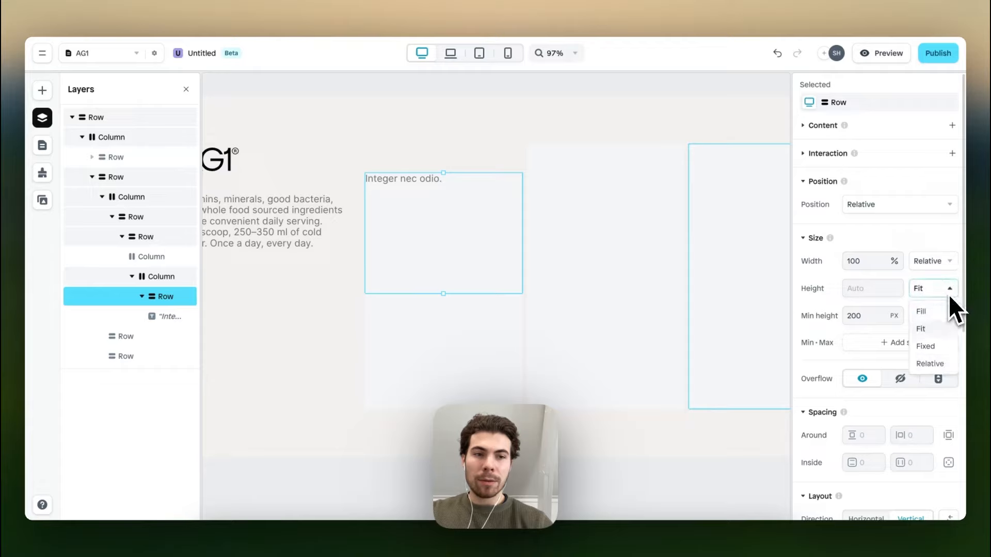
click(482, 268)
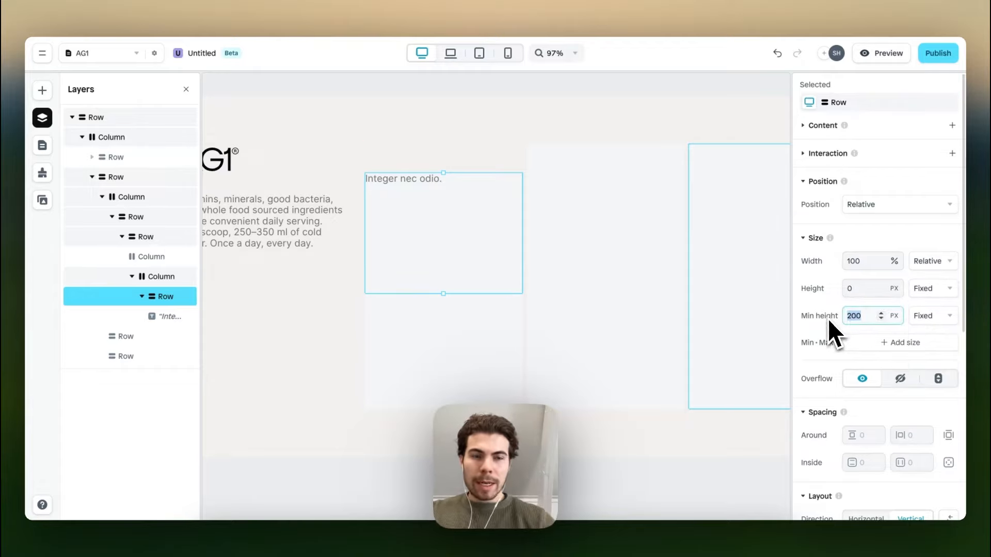
key(BackSpace)
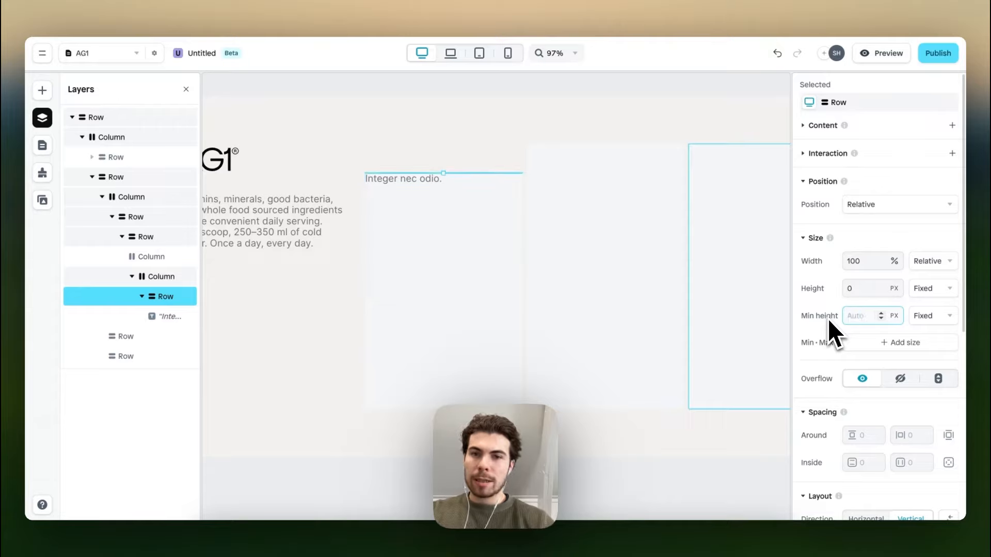
click(939, 299)
click(936, 310)
Check the One Time Purchase card on the AG1 website and duplicate the text row in the first plan cell.
click(415, 182)
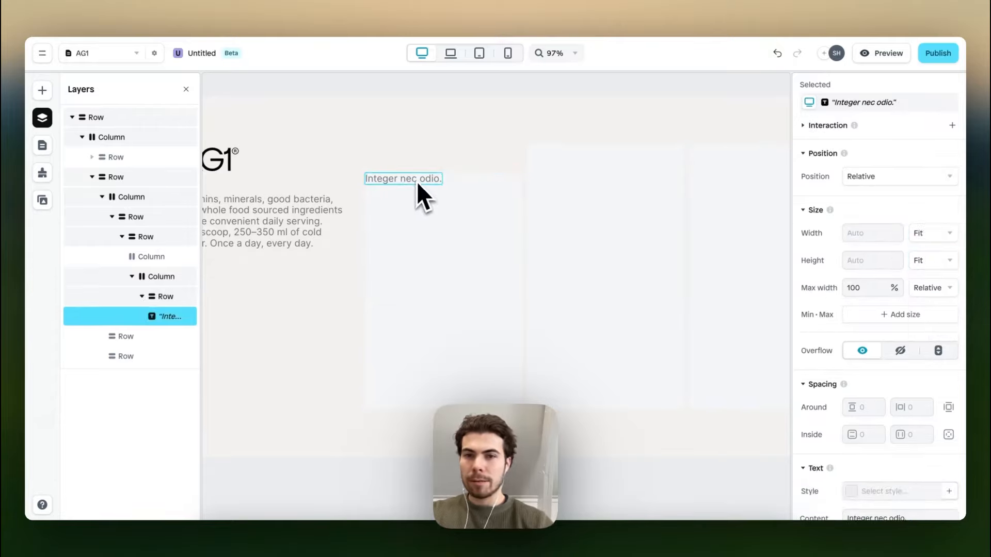
click(457, 179)
click(310, 2)
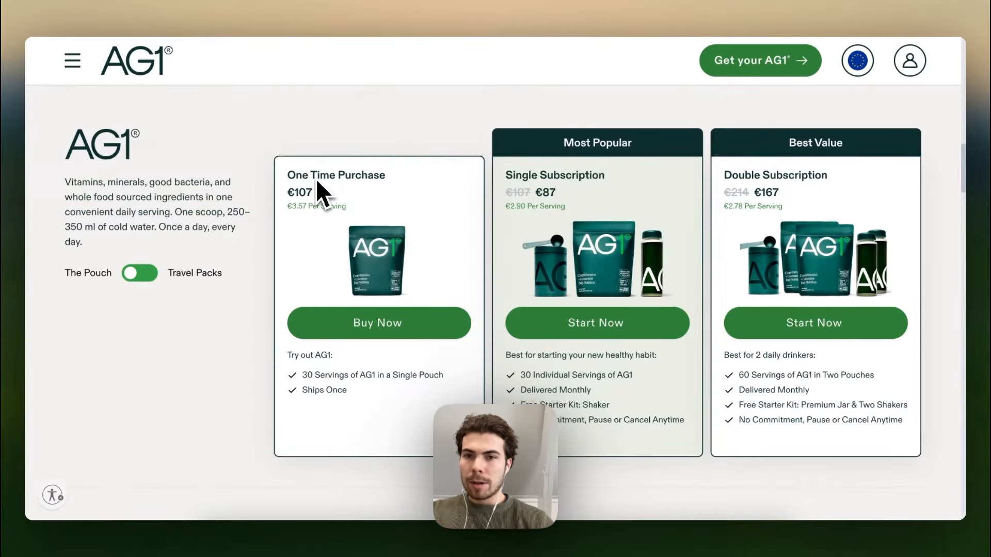
click(192, 14)
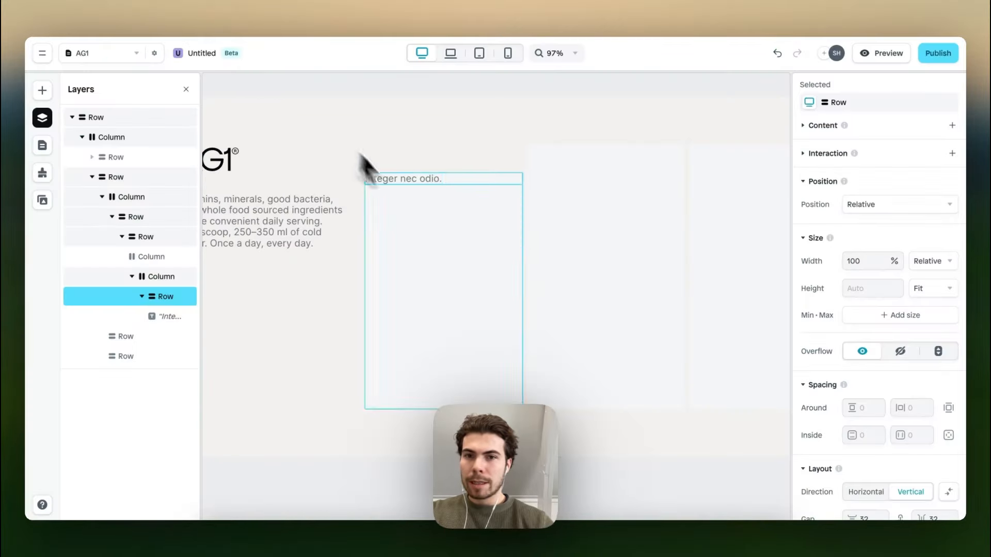
click(407, 181)
click(464, 187)
key(super+d)
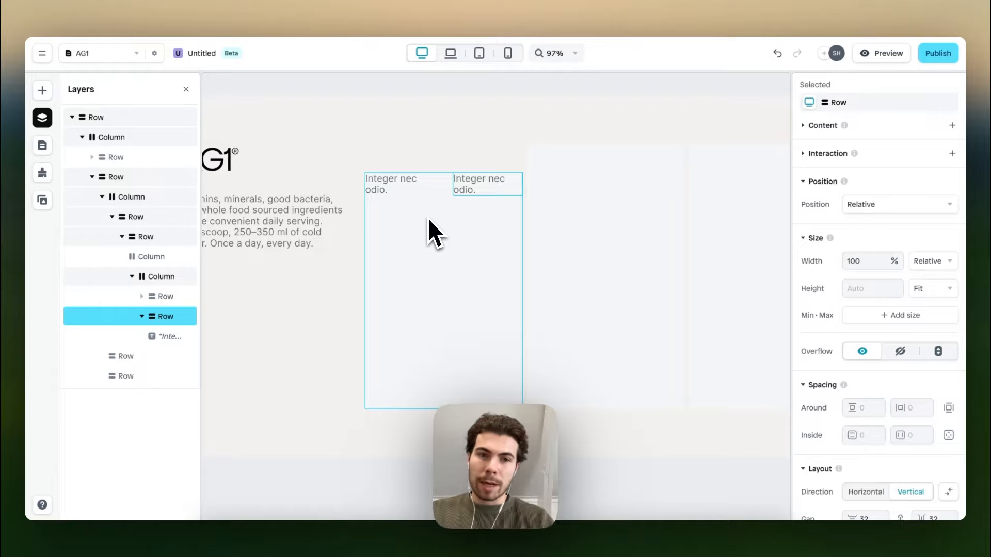
Set the layout direction of the container holding the two text rows to Vertical.
scroll(836, 399, down, 3)
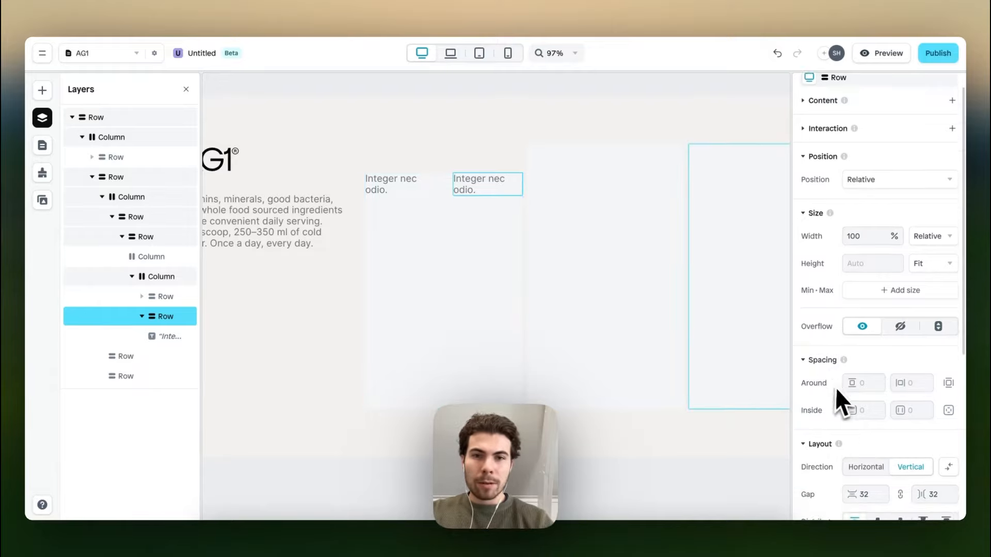
click(485, 331)
scroll(869, 358, down, 4)
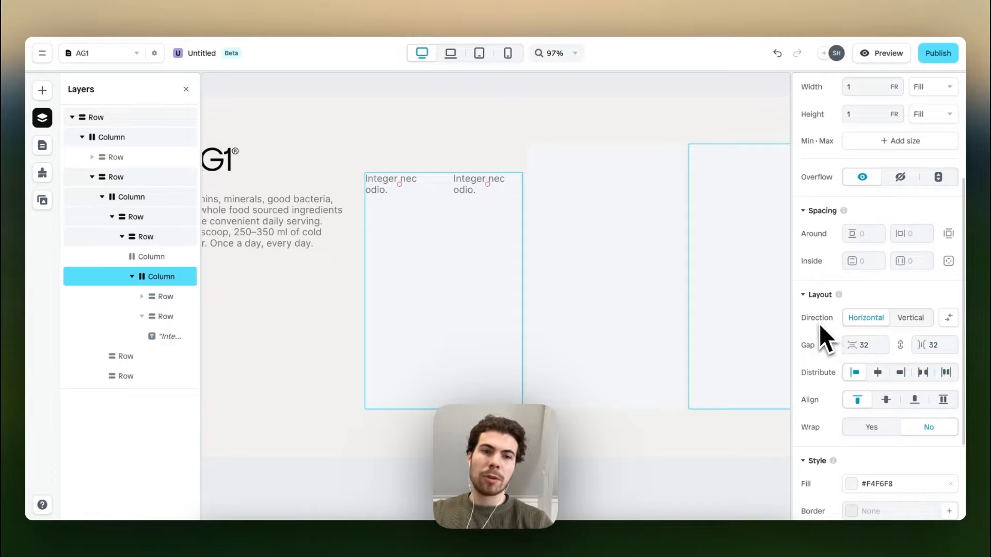
click(917, 320)
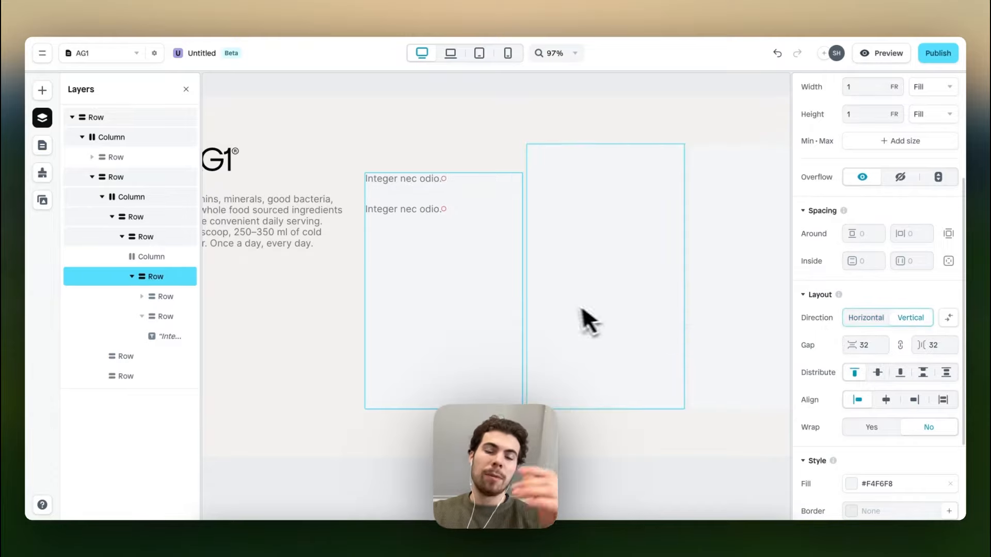
Duplicate the second text row in the first plan cell to make a third one.
click(416, 210)
key(ctrl+d)
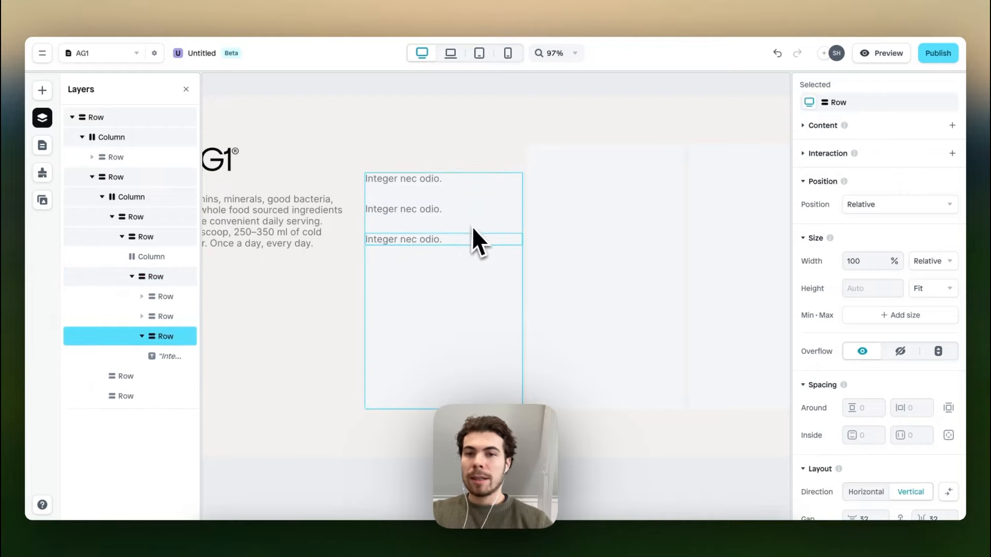
click(461, 296)
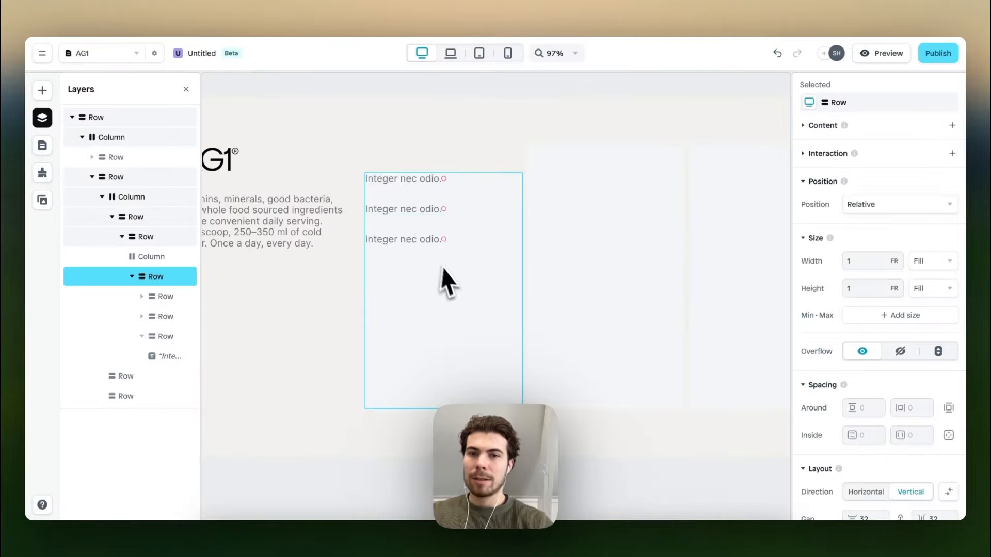
Insert an Image element below the three text rows in the first plan cell.
click(417, 242)
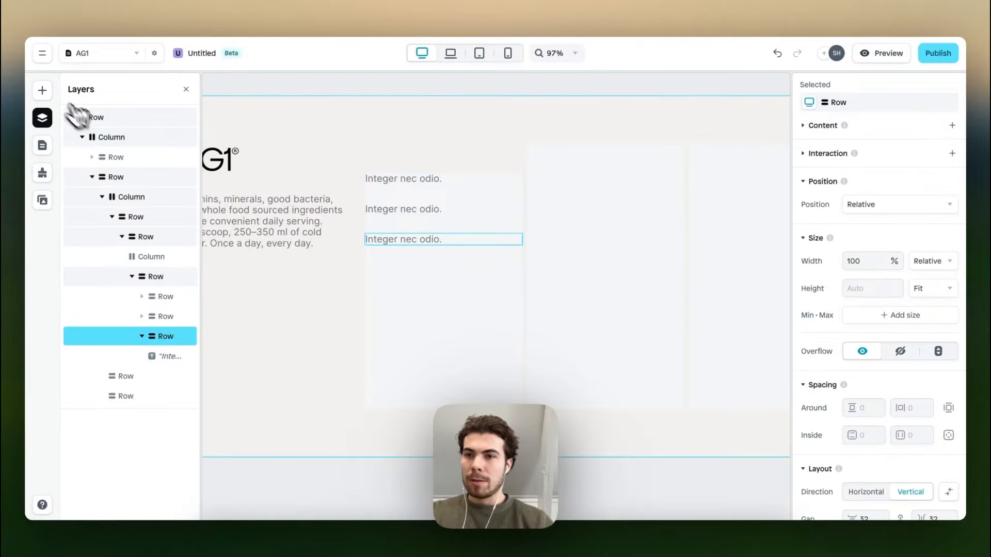
click(42, 91)
mouse_move(119, 227)
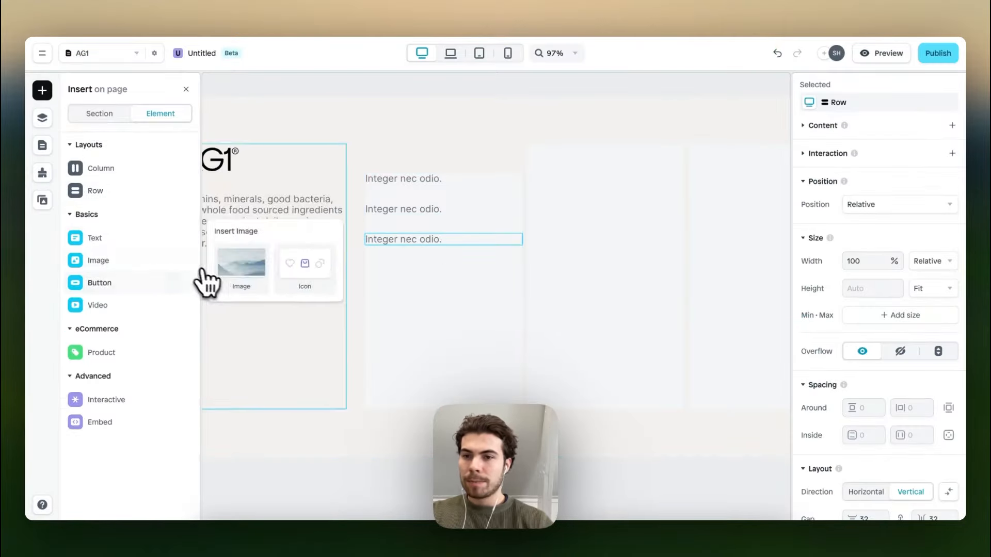
drag(156, 262, 448, 279)
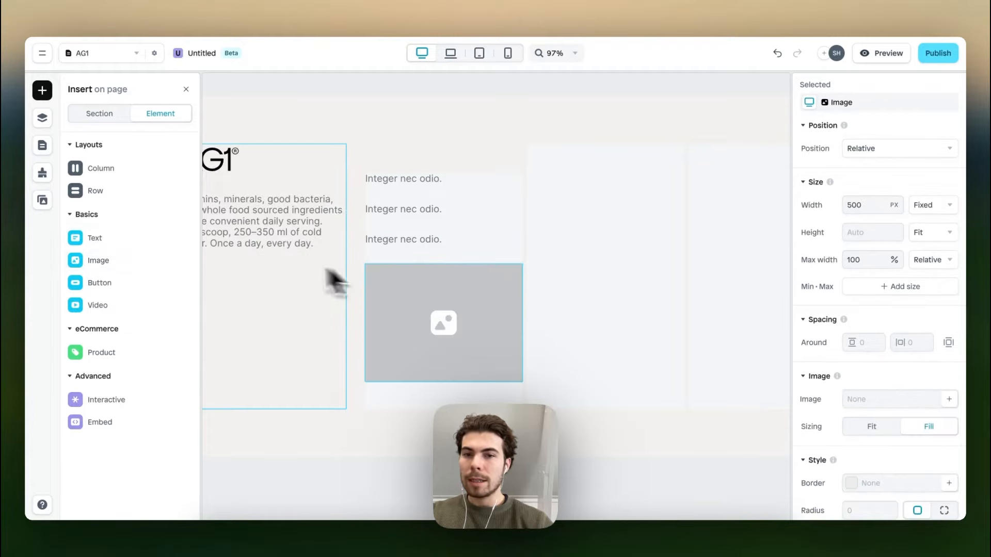
Create three copies of the last text row and place them below the image placeholder.
click(409, 237)
key(super+d)
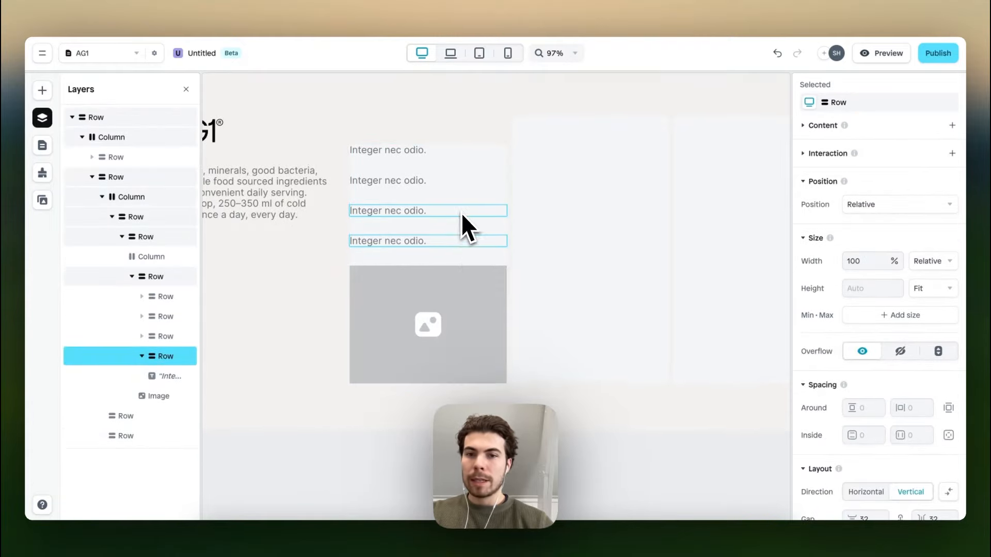
scroll(460, 214, down, 1)
click(457, 199)
drag(427, 184, 418, 323)
click(417, 325)
key(super+d)
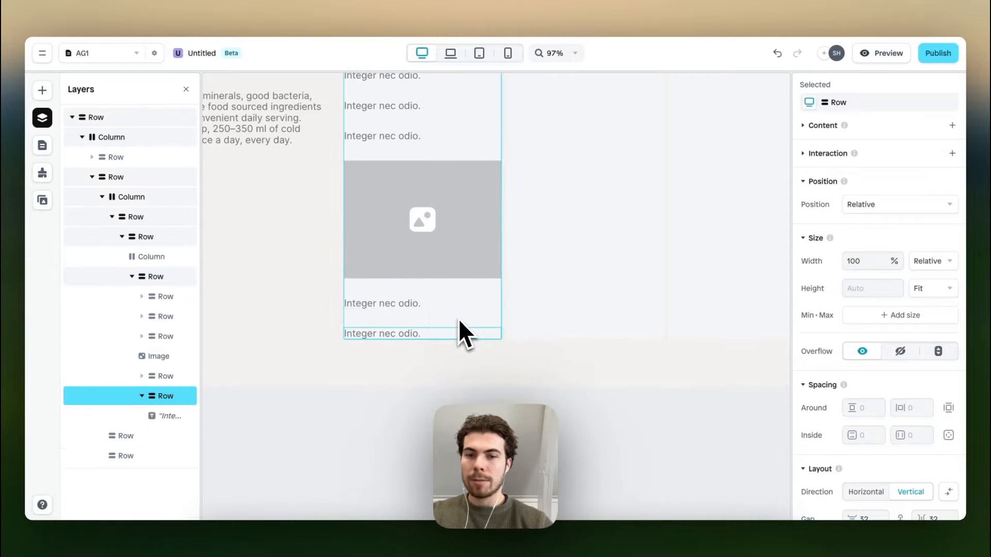
key(super+d)
Set the layout gap of the container holding the text rows and image to 8.
click(468, 293)
scroll(472, 295, up, 1)
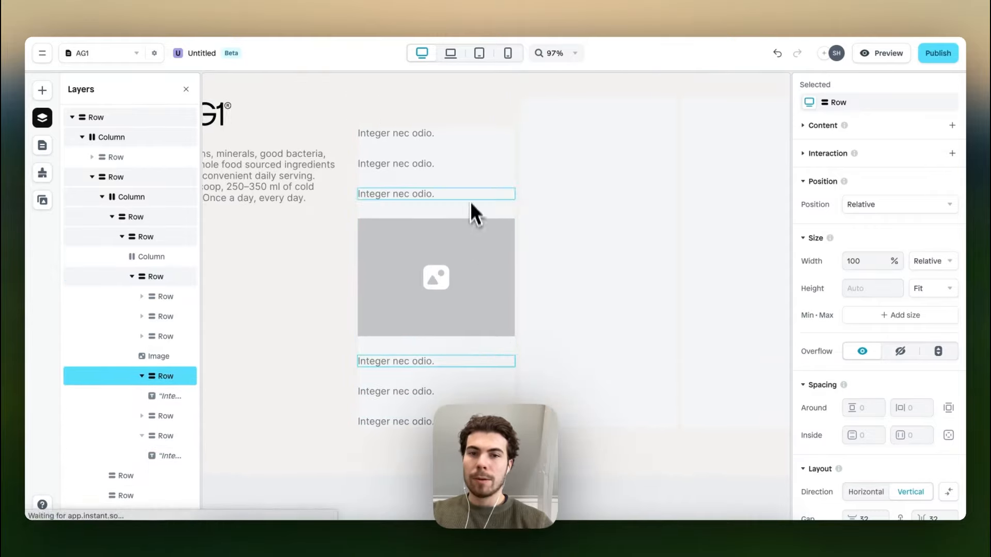
click(470, 195)
click(485, 164)
click(505, 212)
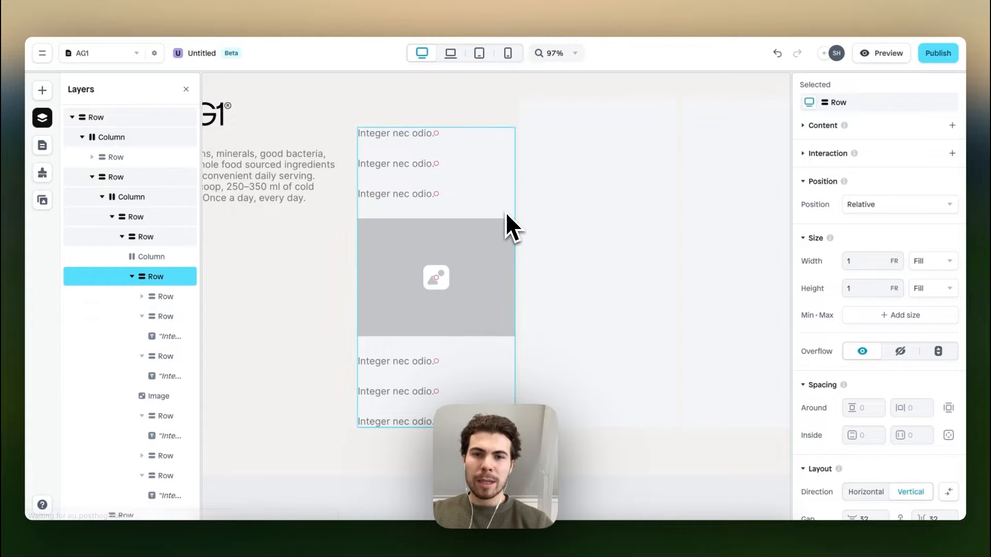
scroll(847, 351, down, 4)
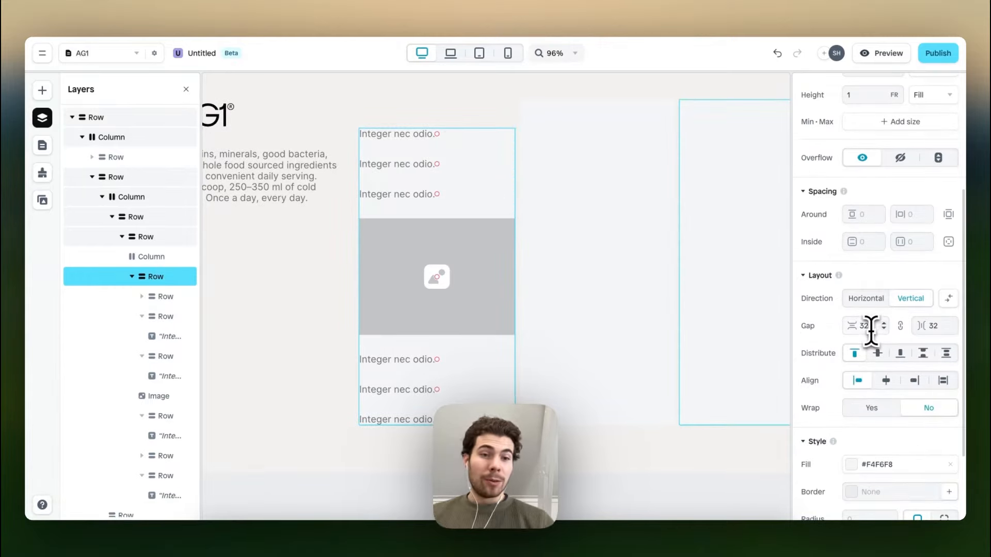
text(8)
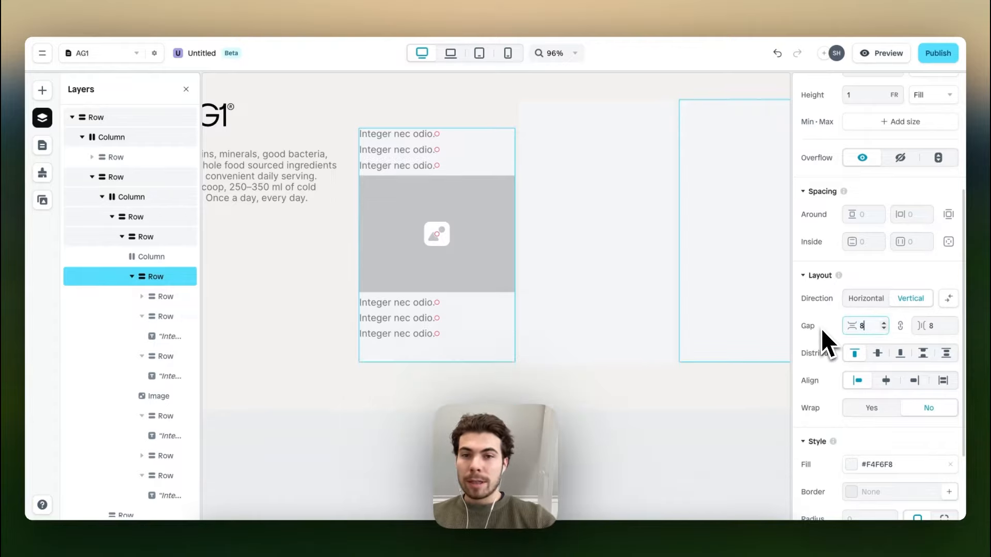
Fill the image placeholder in the first plan cell with the single AG1 pouch picture whose file name starts with 60d4ca5e062a5ba4.
click(430, 339)
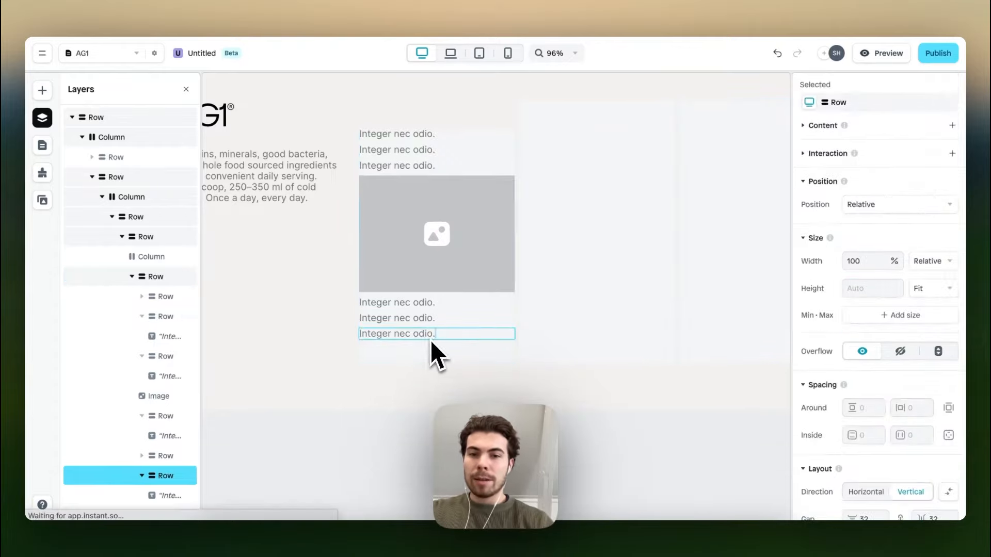
scroll(429, 354, up, 5)
click(440, 352)
scroll(442, 354, down, 1)
scroll(442, 354, down, 3)
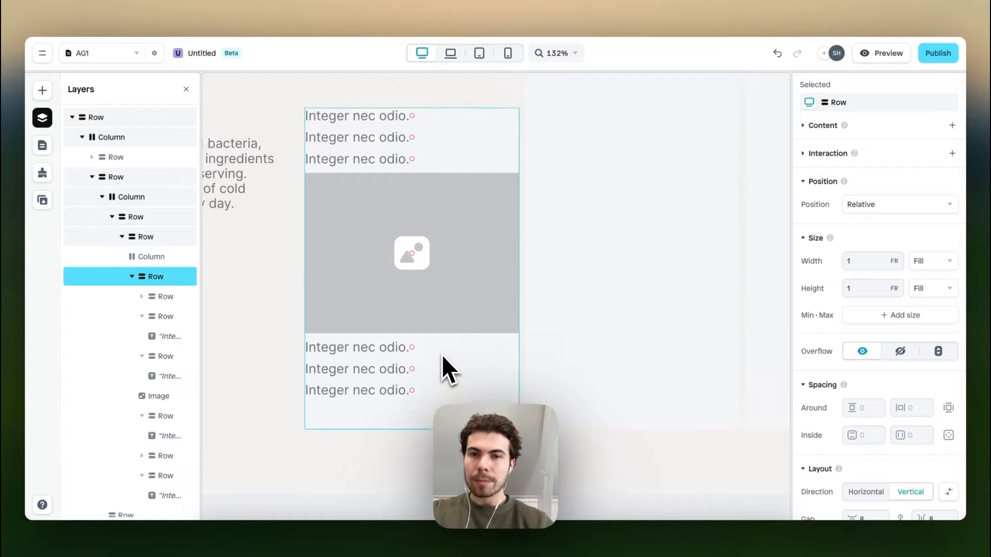
click(430, 240)
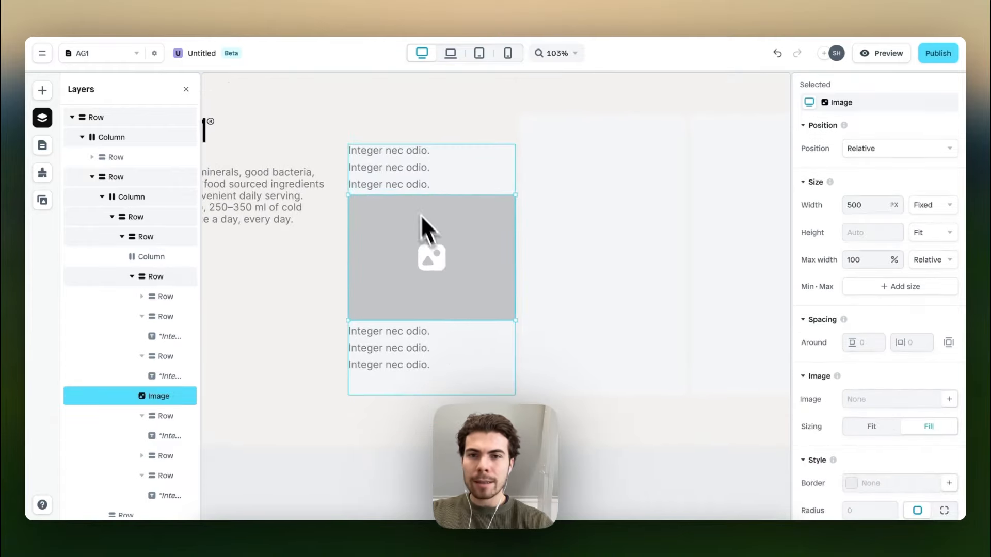
scroll(881, 365, down, 4)
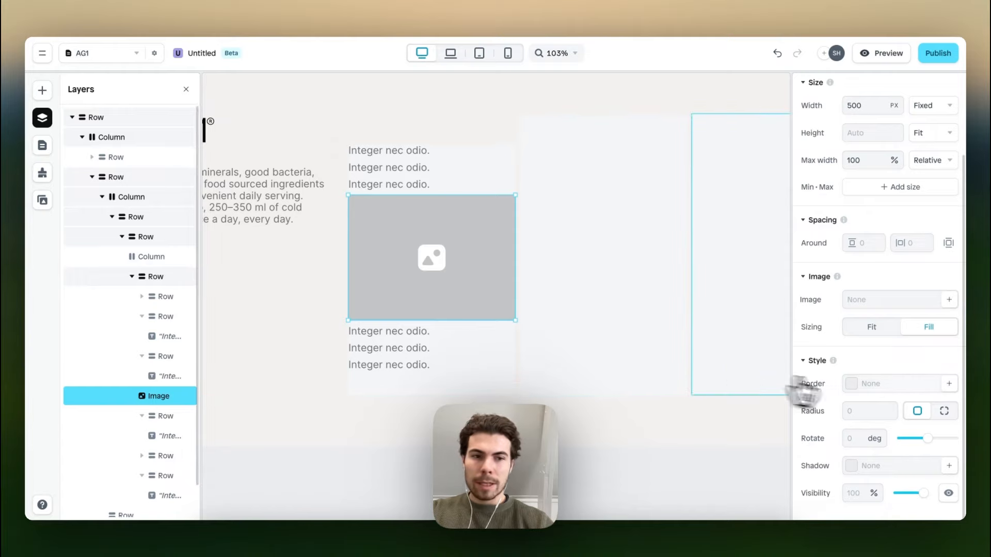
click(855, 384)
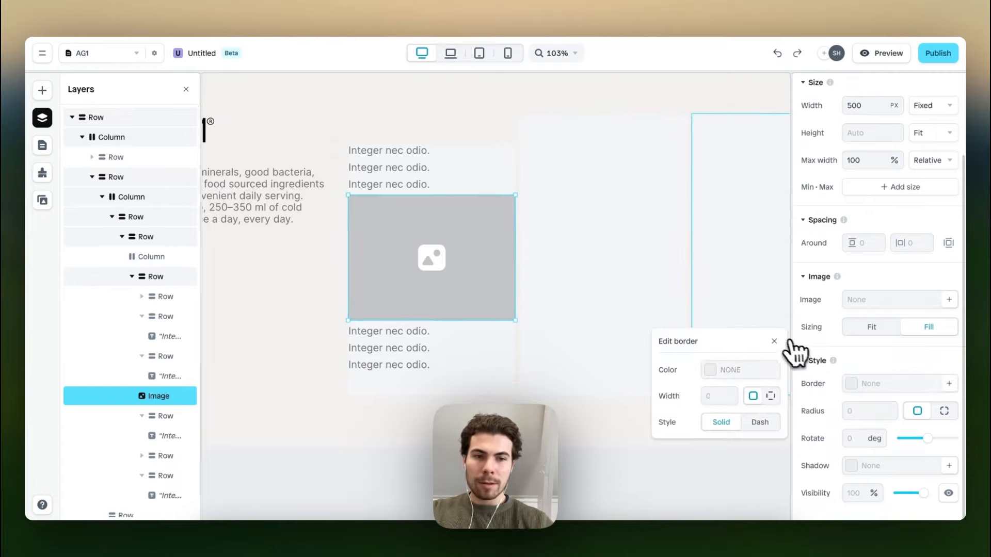
click(799, 355)
click(877, 302)
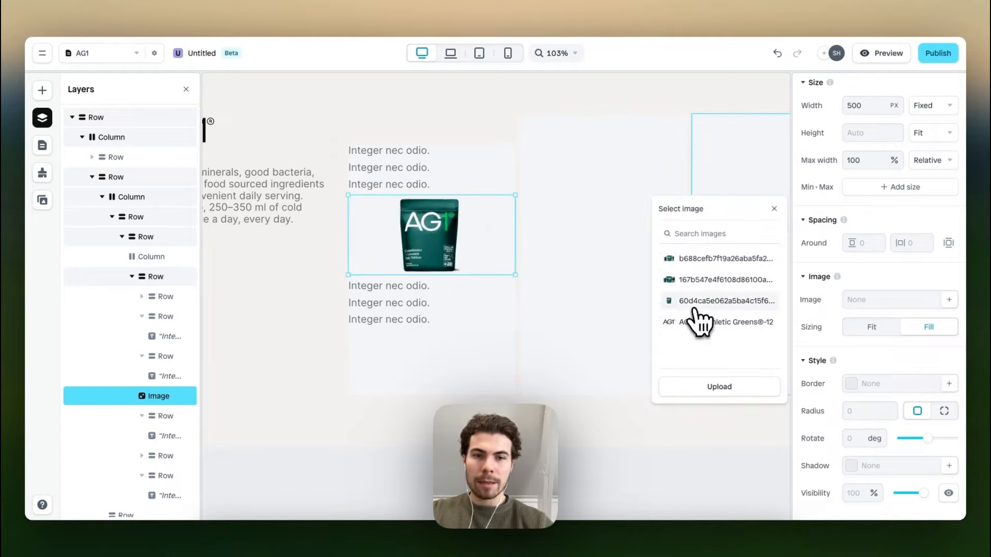
click(693, 309)
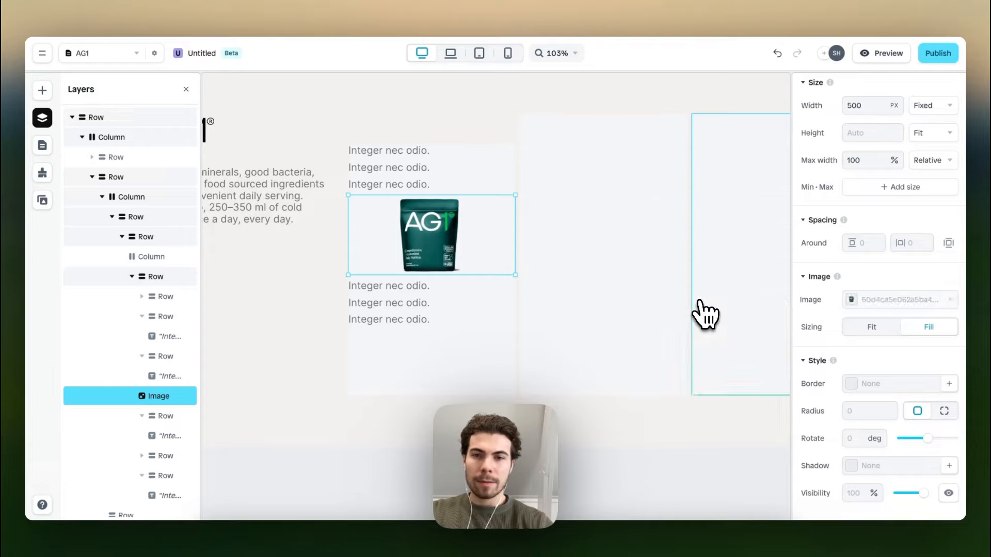
Insert a Primary button directly below the pouch image and set its width to Fill.
click(36, 94)
mouse_move(122, 285)
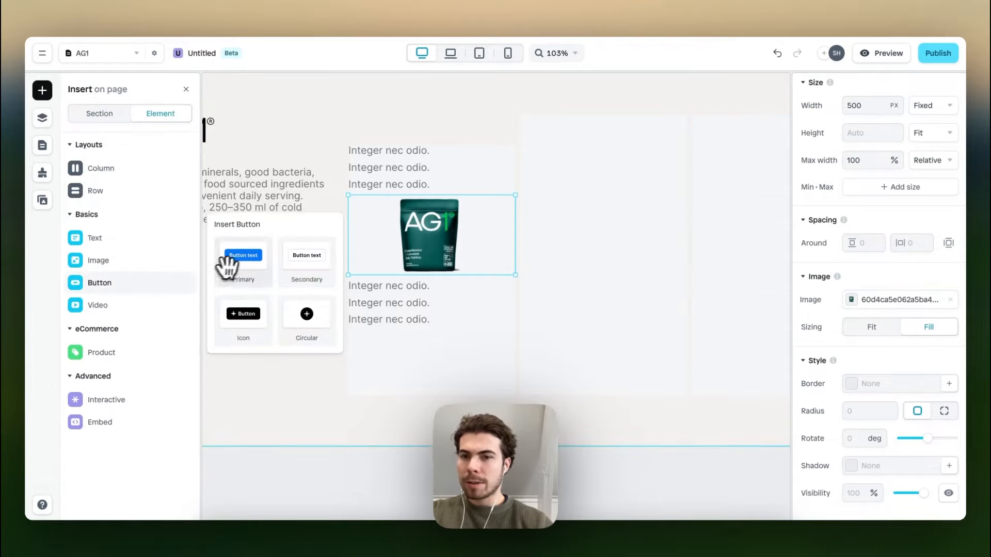
drag(227, 265, 413, 277)
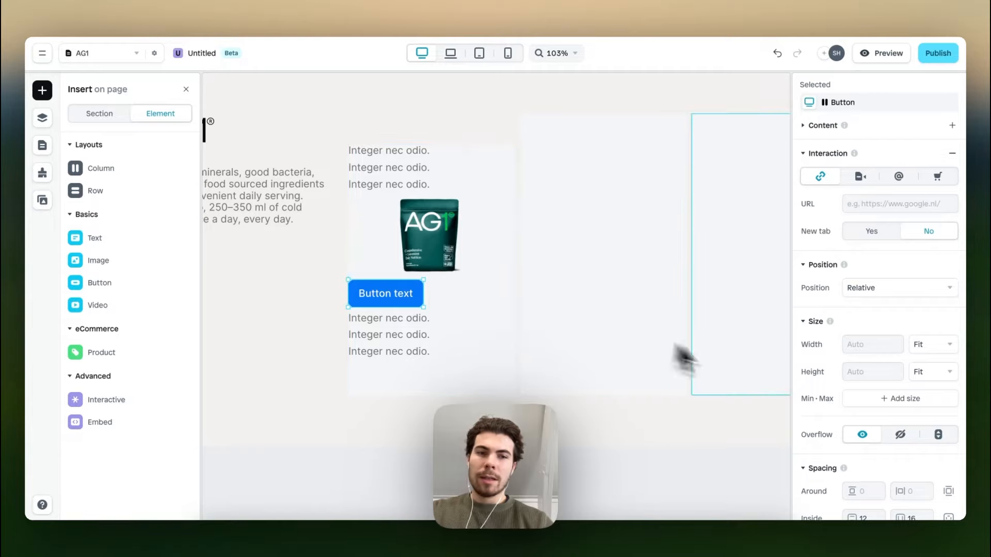
scroll(887, 346, down, 2)
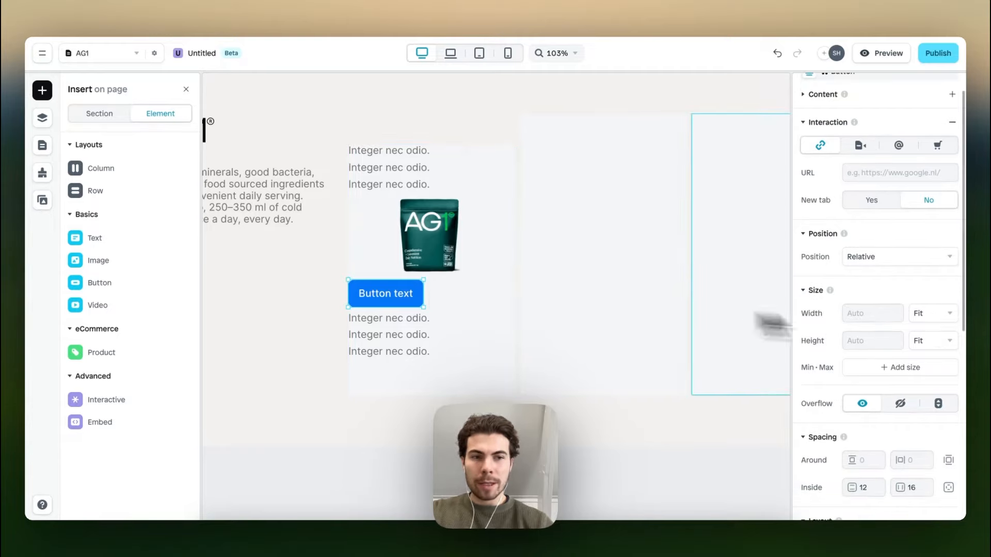
click(948, 315)
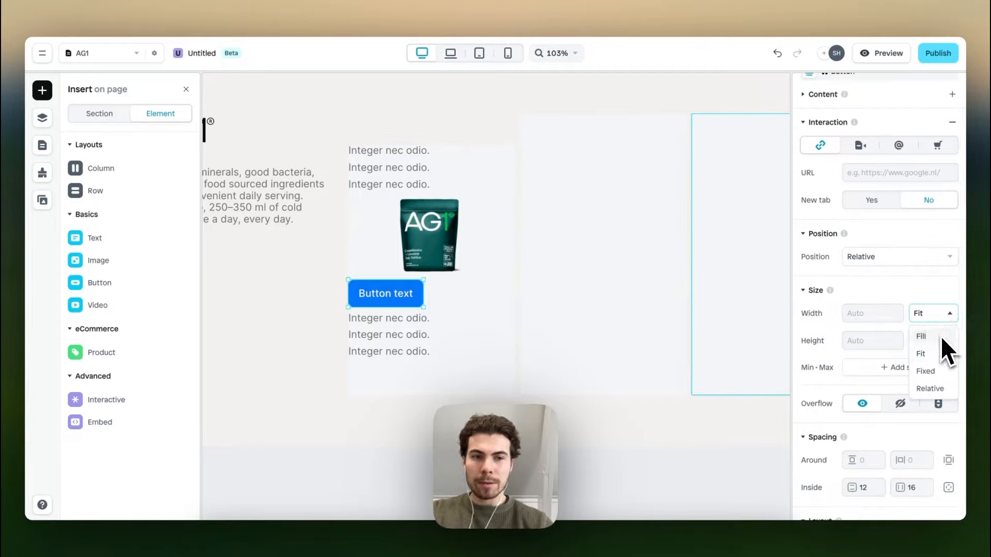
click(921, 337)
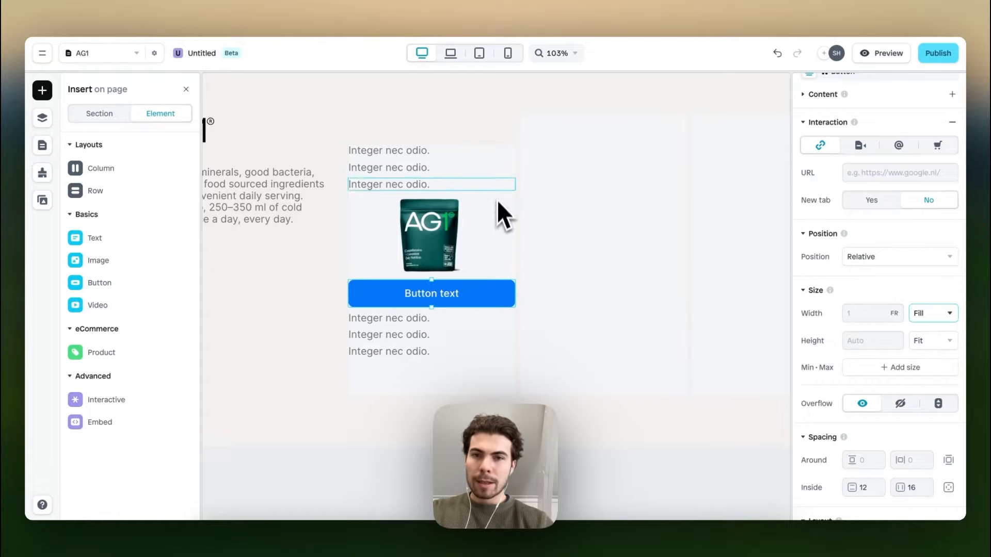
Give the first plan card a solid border of width 2 in the Outline & text colour and a corner radius of 8.
click(508, 194)
scroll(860, 377, down, 10)
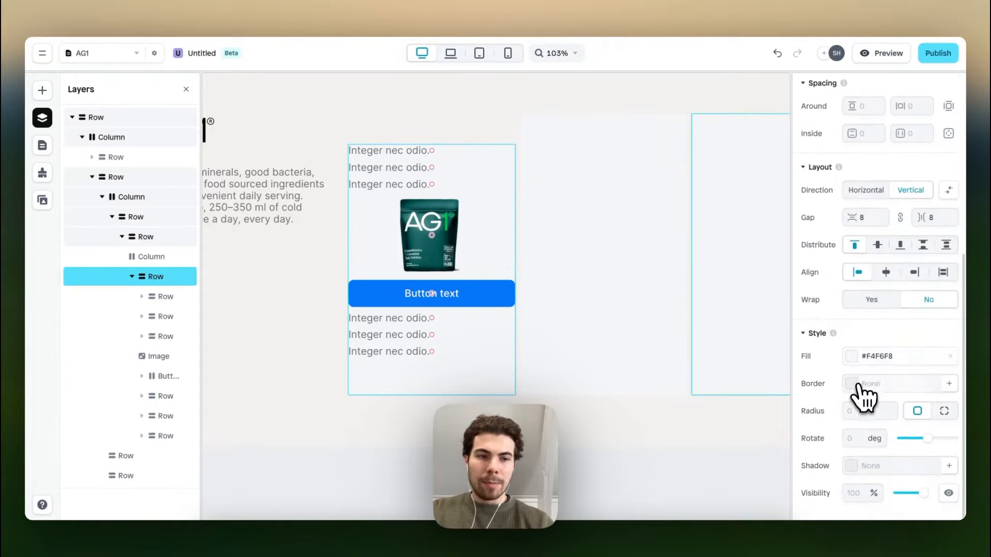
click(854, 386)
click(713, 396)
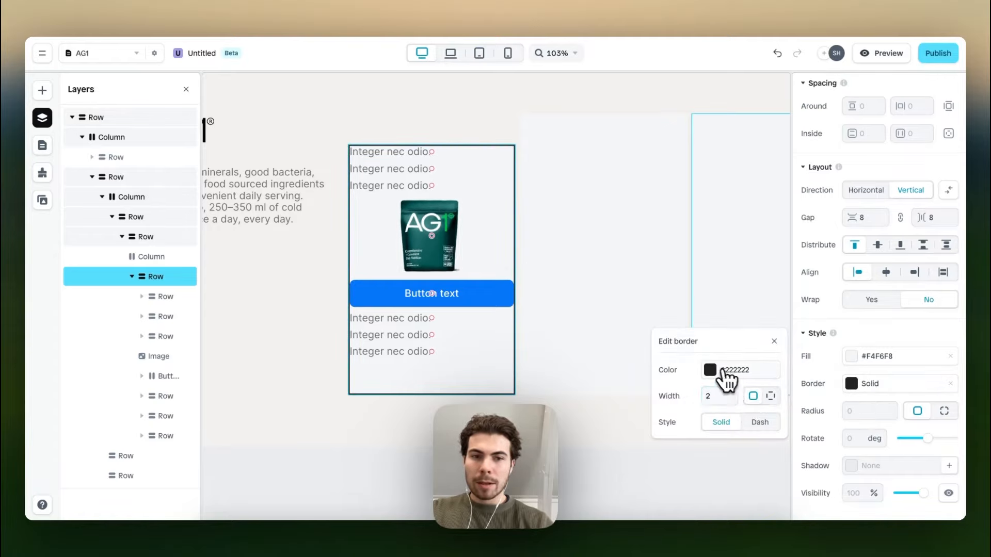
click(713, 371)
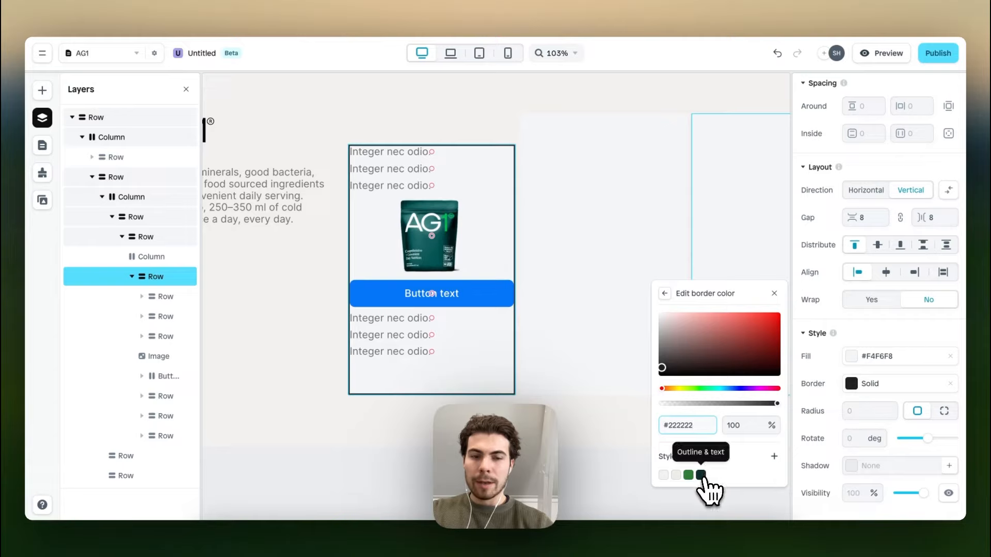
click(701, 475)
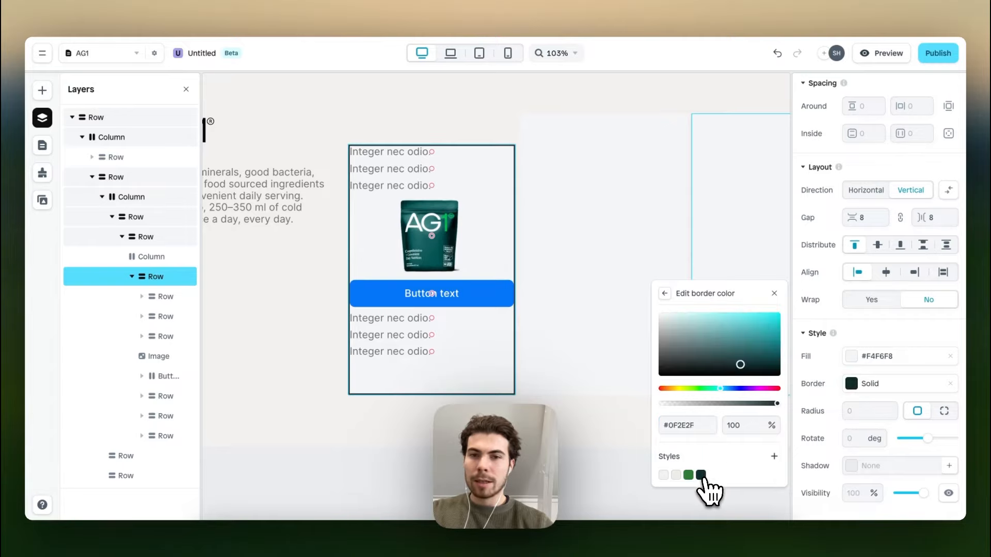
click(860, 412)
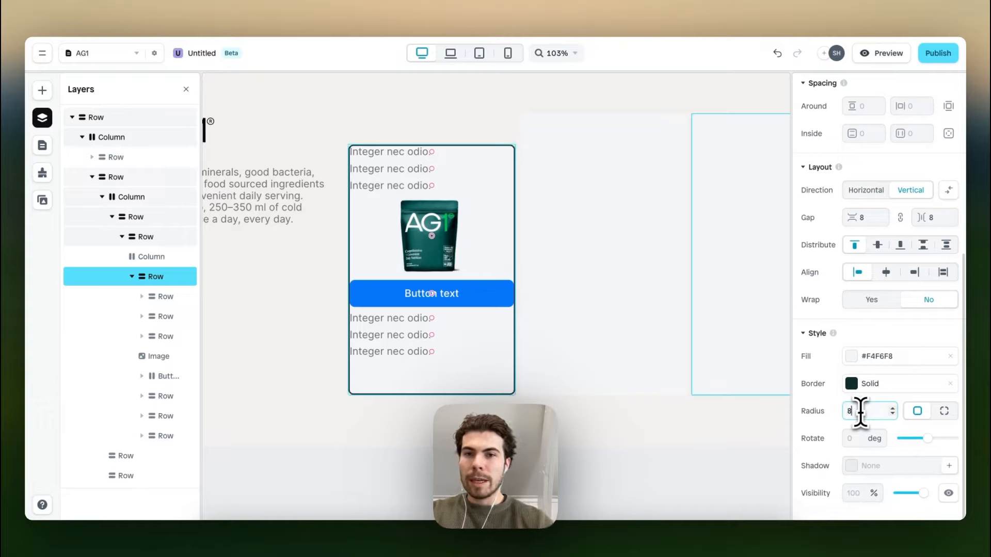
click(531, 371)
double_click(479, 212)
double_click(481, 214)
double_click(487, 227)
double_click(495, 228)
double_click(496, 228)
Check the One Time Purchase card on the original AG1 website and set the first plan card's vertical and horizontal inside spacing to 10.
scroll(880, 382, down, 5)
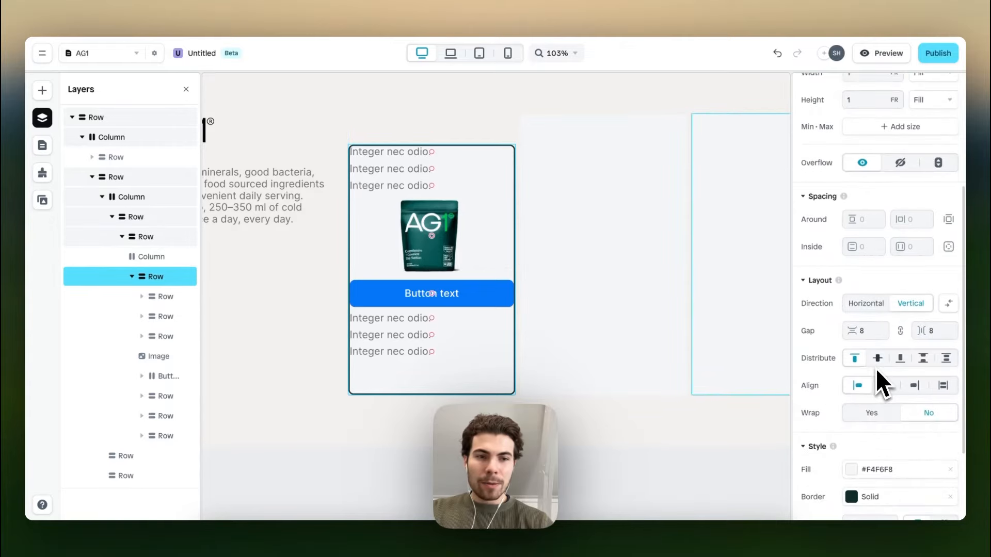
click(280, 1)
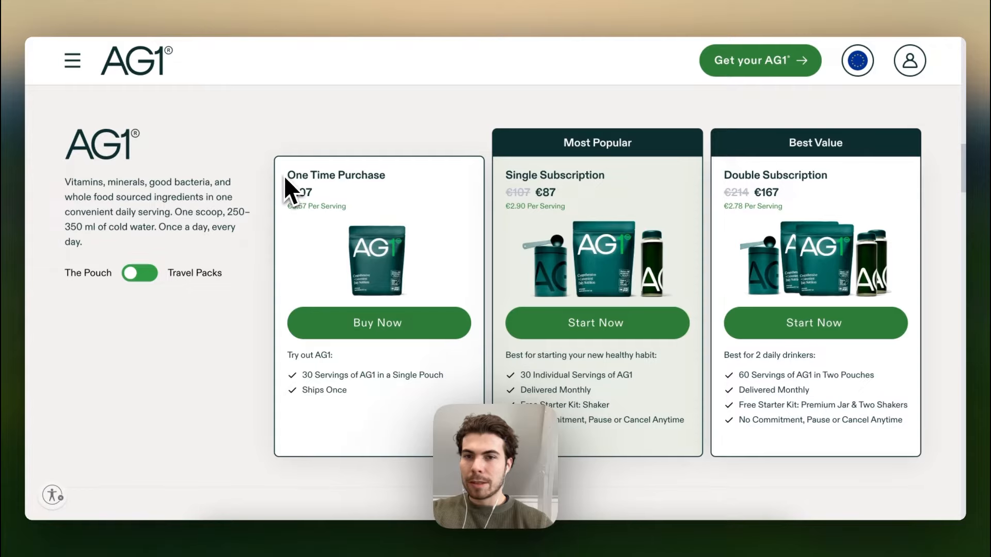
click(174, 2)
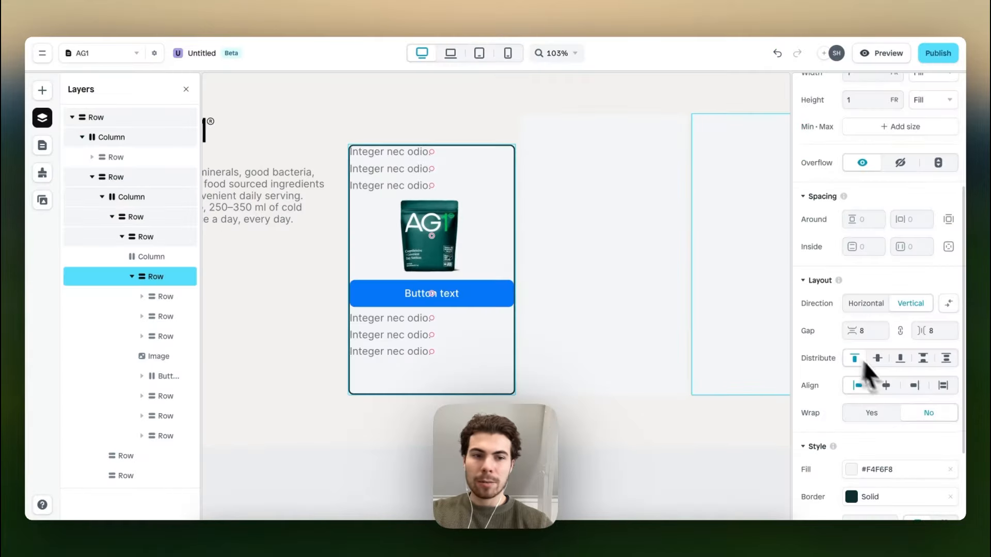
scroll(878, 380, down, 3)
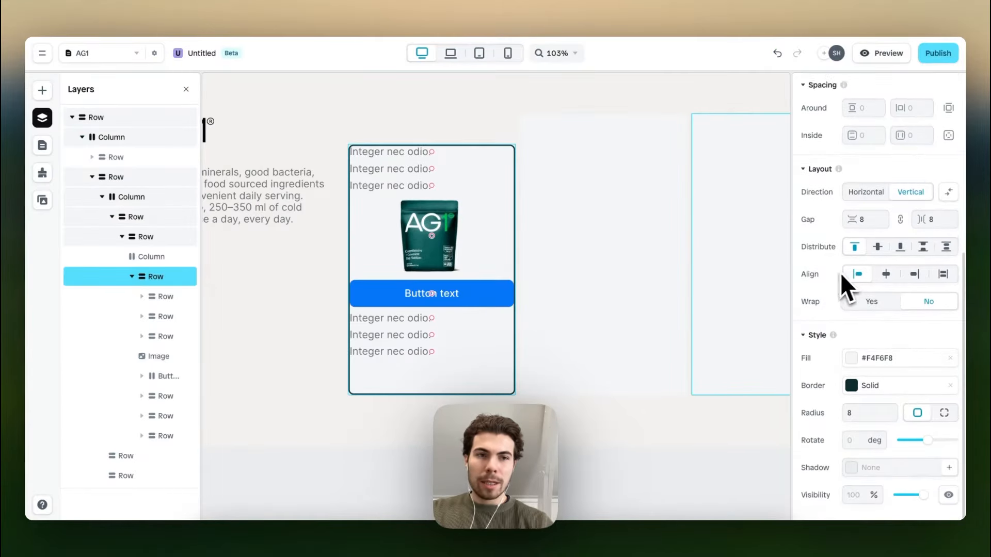
scroll(842, 277, up, 2)
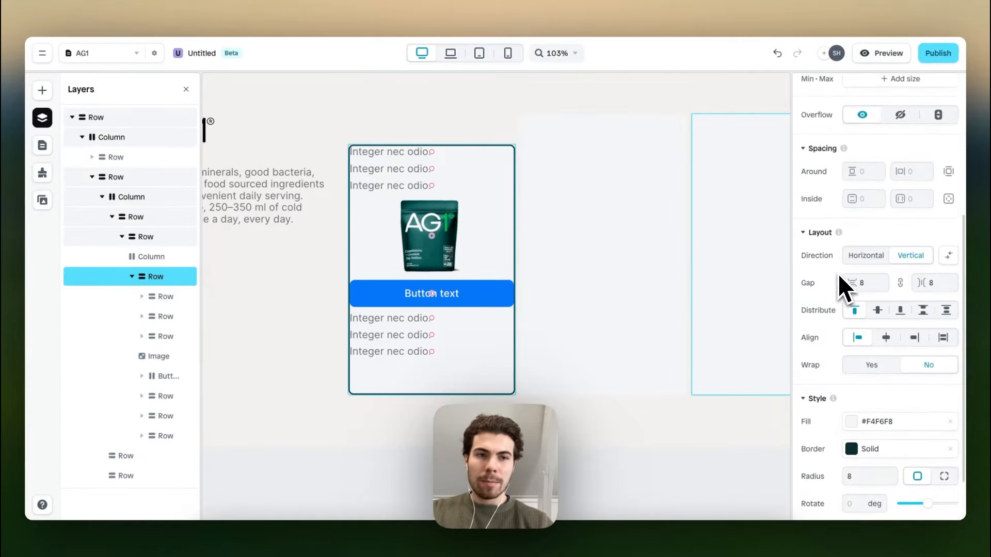
click(868, 197)
text(10)
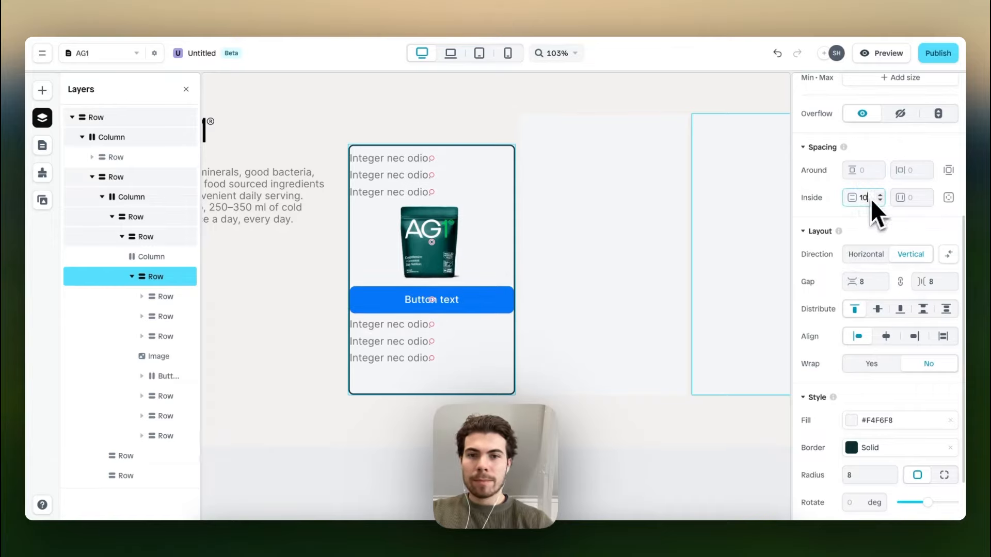
click(916, 200)
text(10)
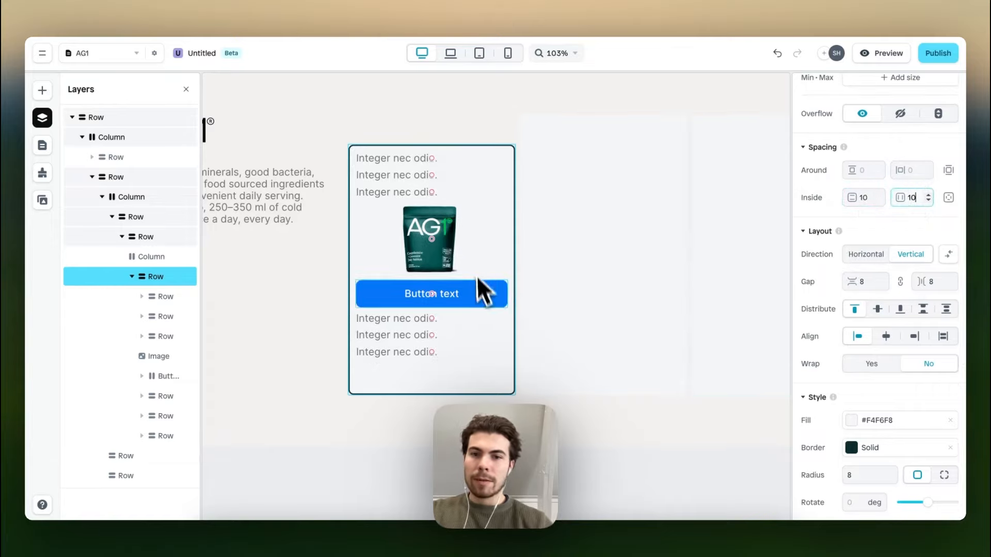
Change the fill of the first plan card's button to the saved green colour style.
click(482, 297)
scroll(859, 405, down, 10)
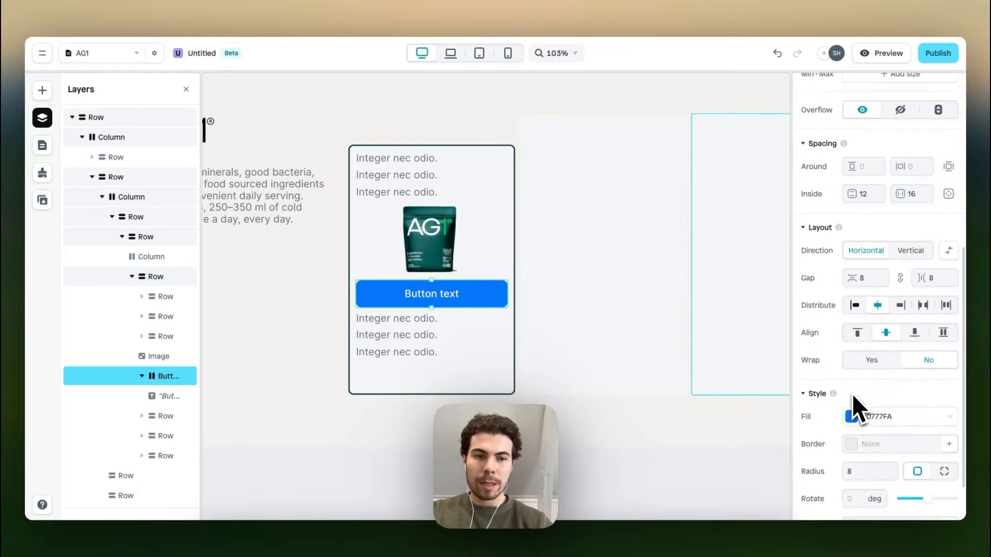
click(852, 417)
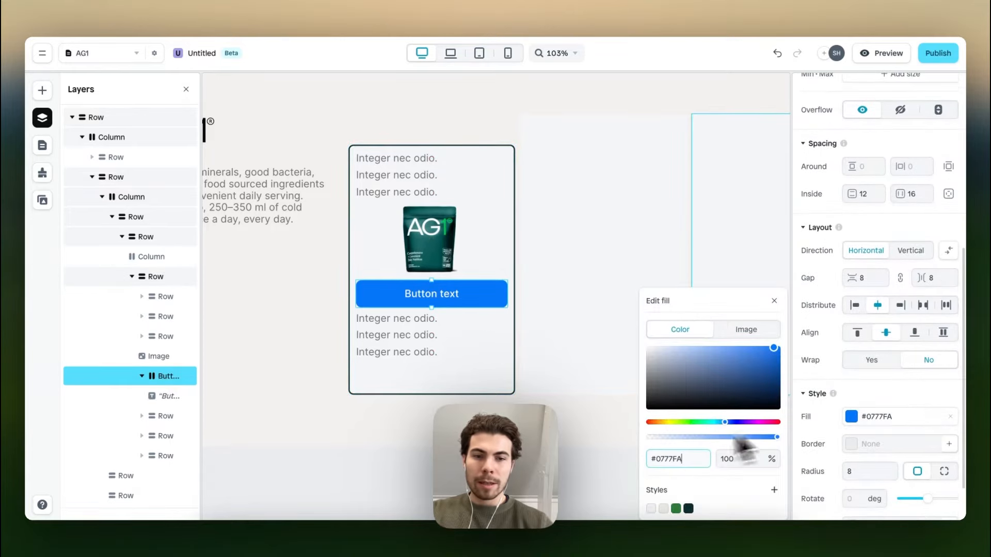
click(676, 509)
Insert an icon element into the second text row below the button of the first plan card.
click(423, 324)
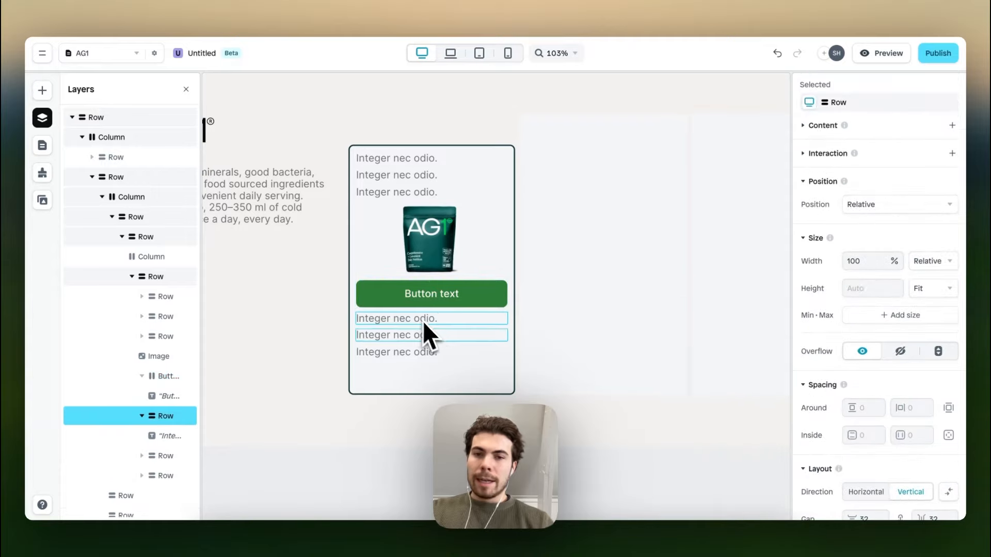
scroll(434, 340, up, 2)
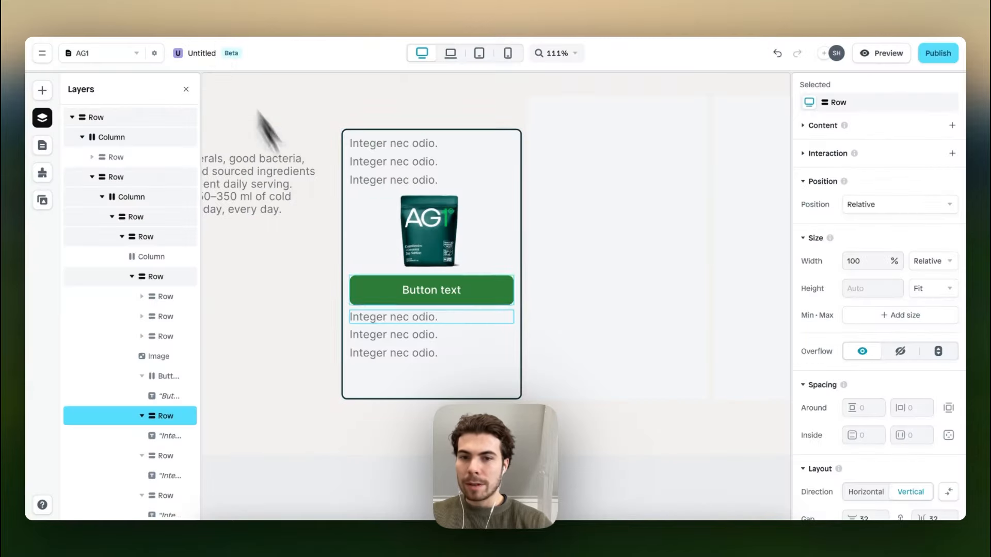
click(379, 356)
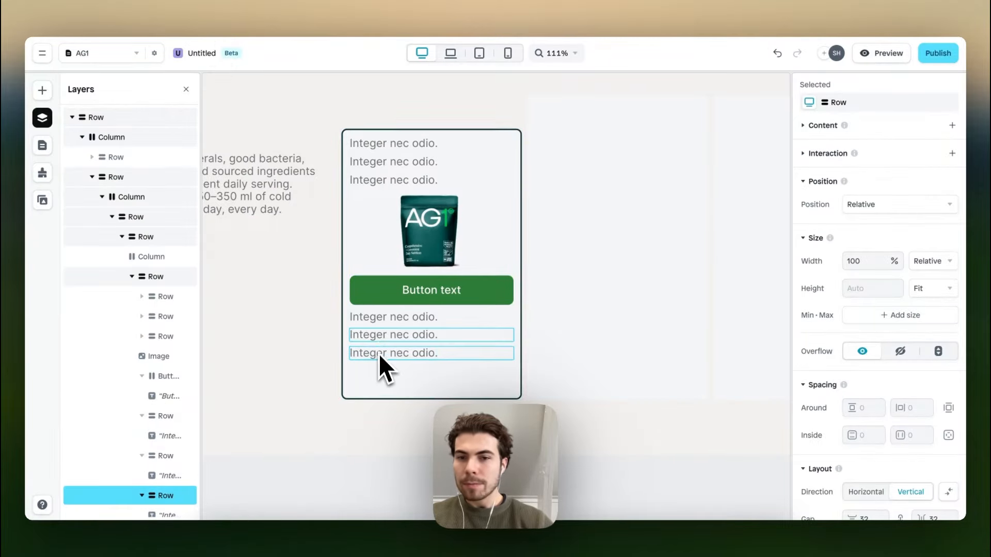
click(379, 336)
click(43, 92)
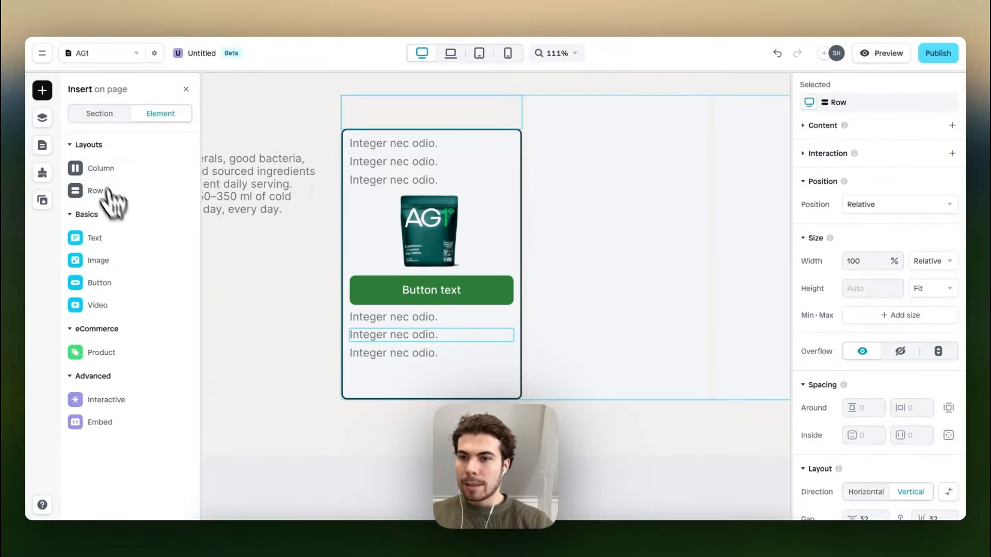
mouse_move(114, 279)
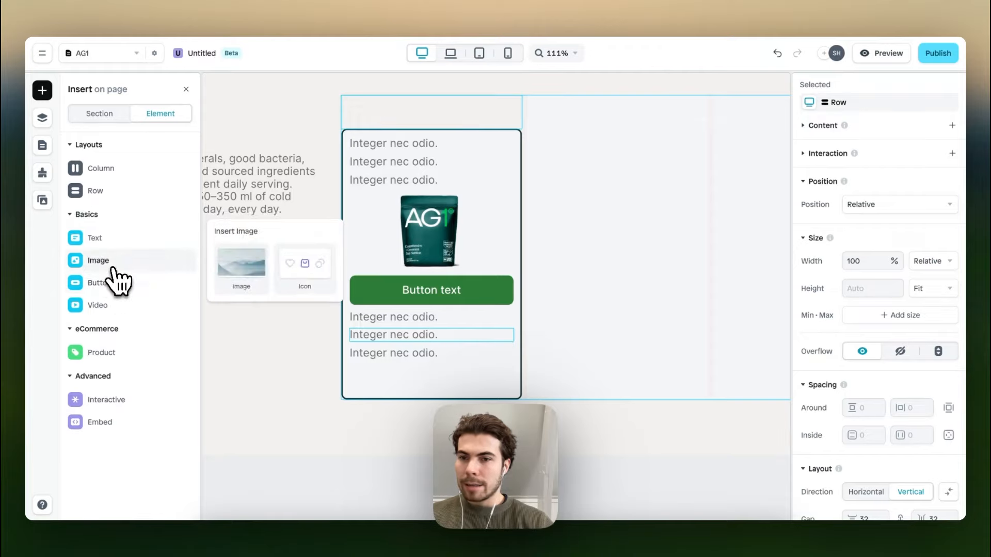
drag(306, 261, 353, 284)
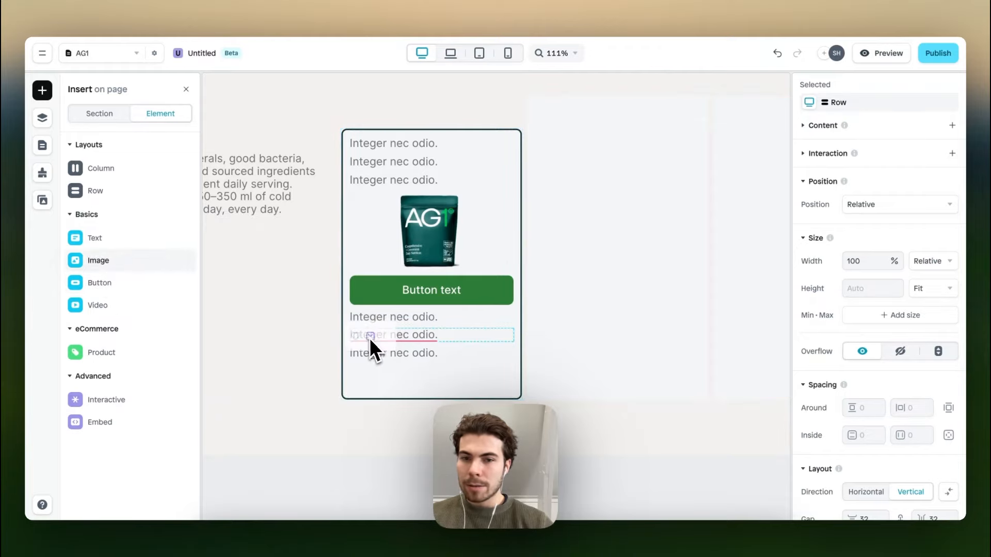
drag(370, 340, 370, 340)
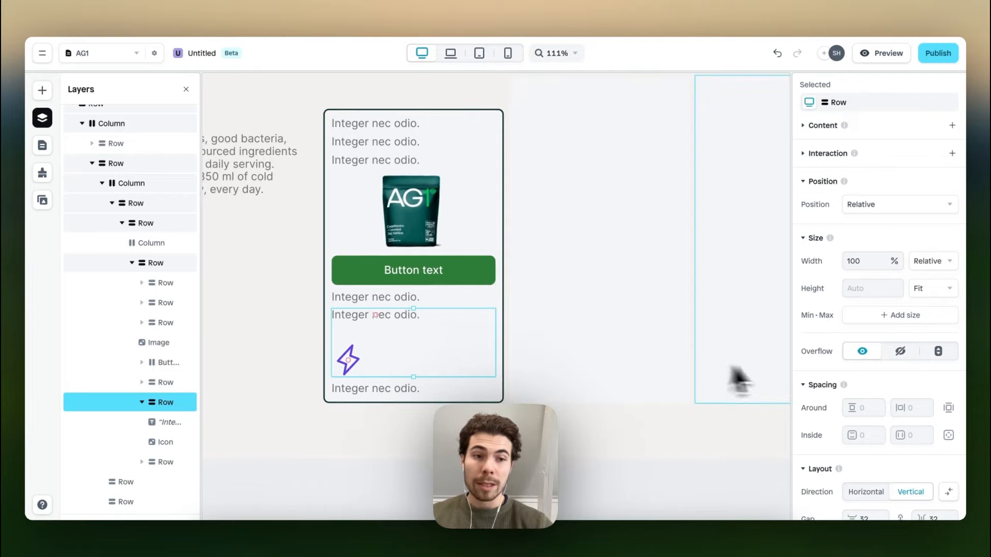
Set the layout direction of the row holding the lightning icon to Horizontal and place the icon before its text.
scroll(847, 387, down, 3)
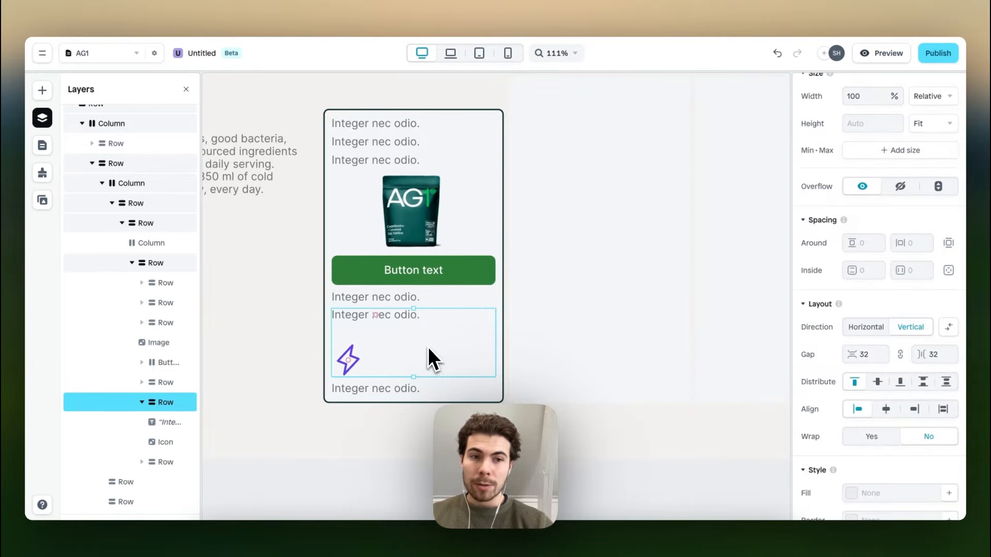
click(873, 330)
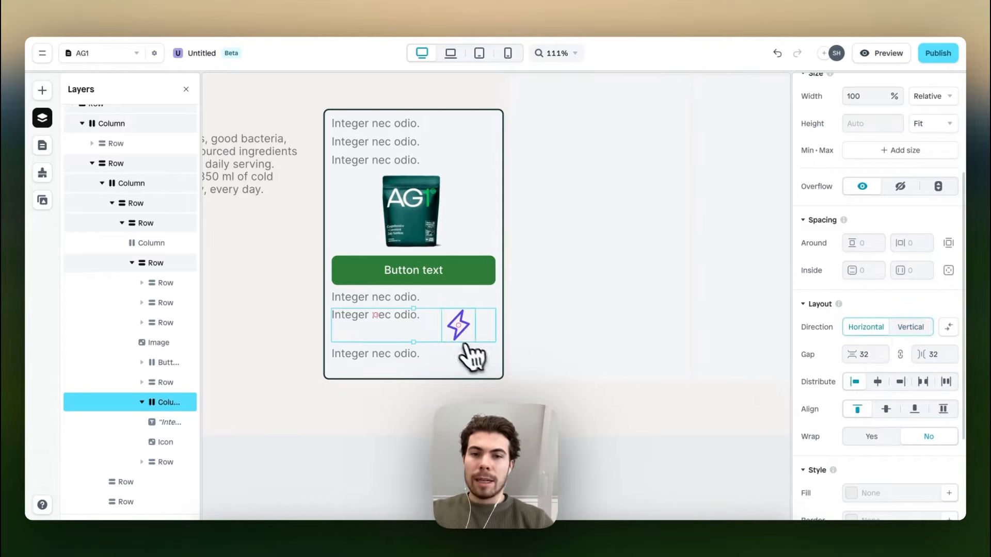
drag(450, 324, 367, 324)
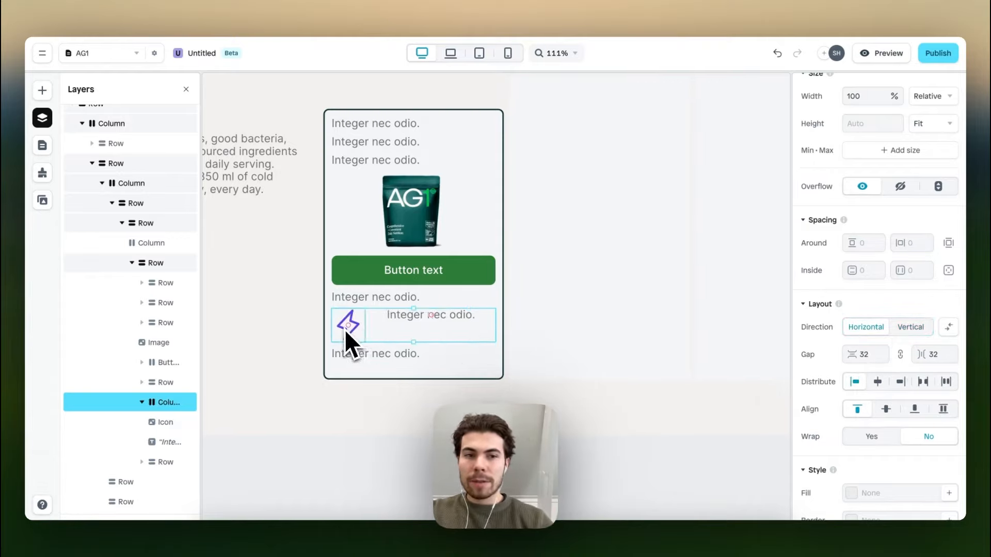
Set the lightning icon's width and height to 20 px and the layout gap of its row to 8.
click(346, 328)
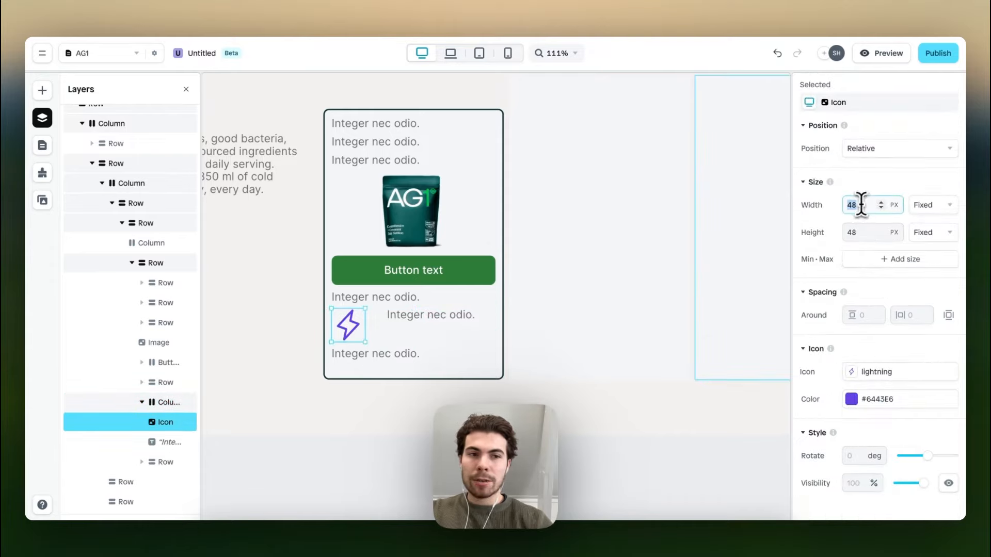
text(20)
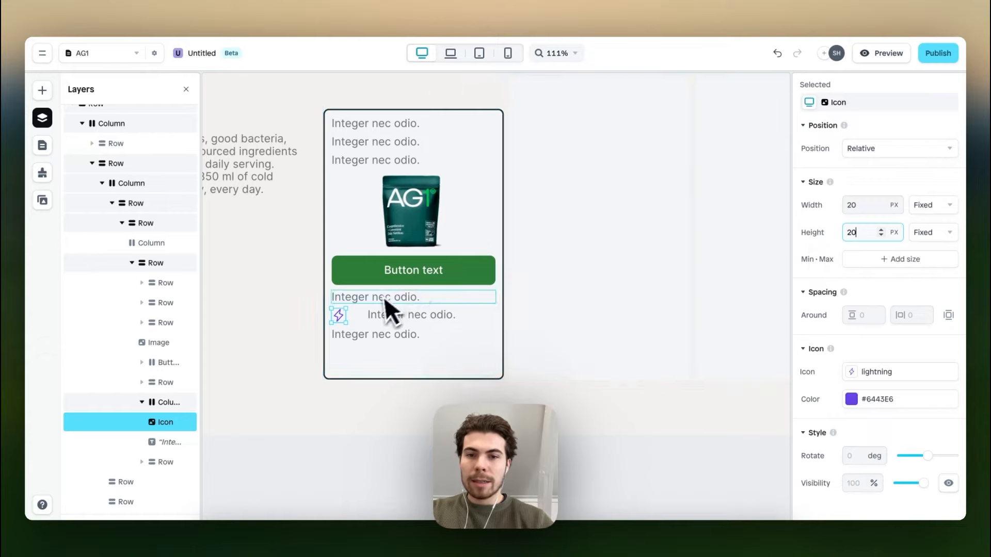
scroll(377, 296, up, 3)
click(362, 324)
scroll(872, 351, down, 5)
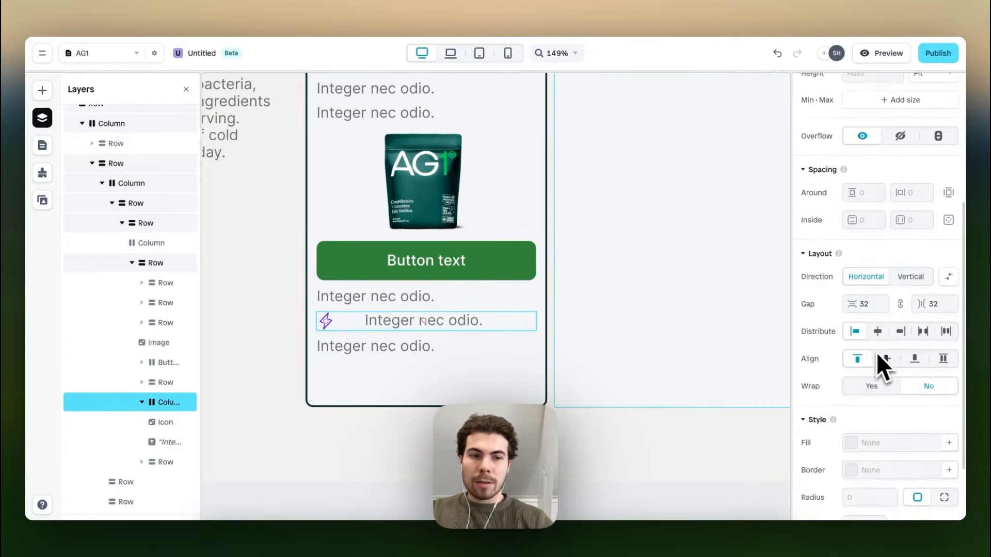
click(935, 304)
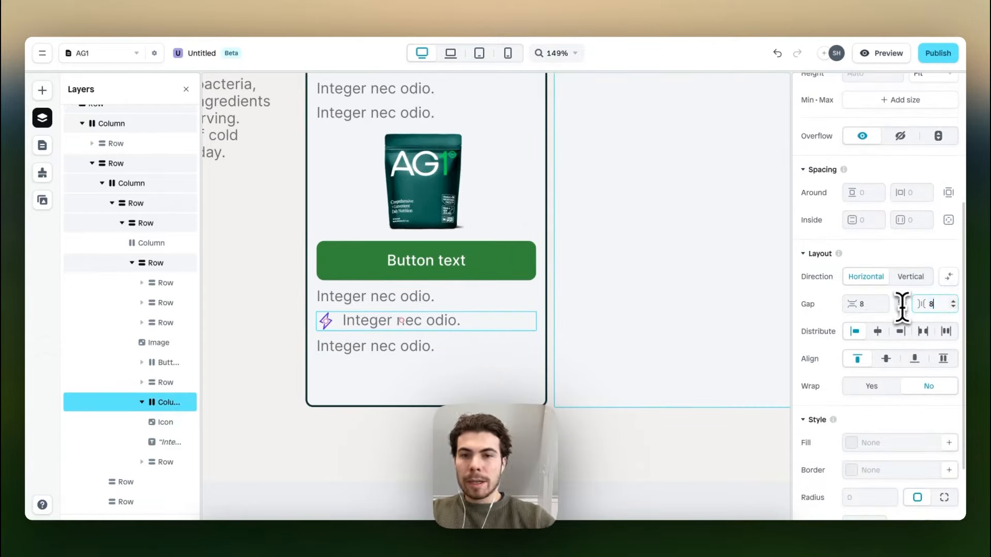
Replace the lightning icon with the plain check icon and colour it with the Outline & text style.
click(332, 323)
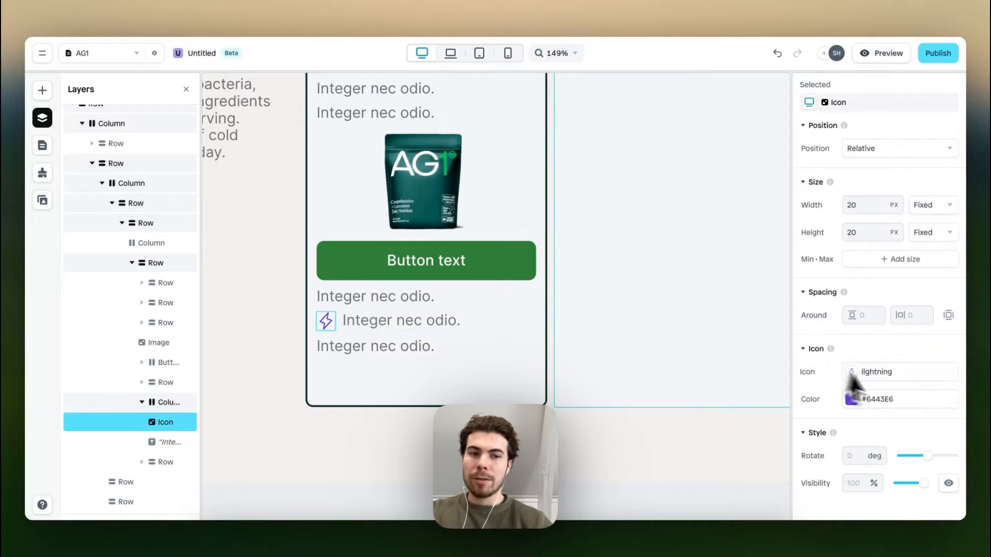
click(873, 372)
click(726, 342)
text(check)
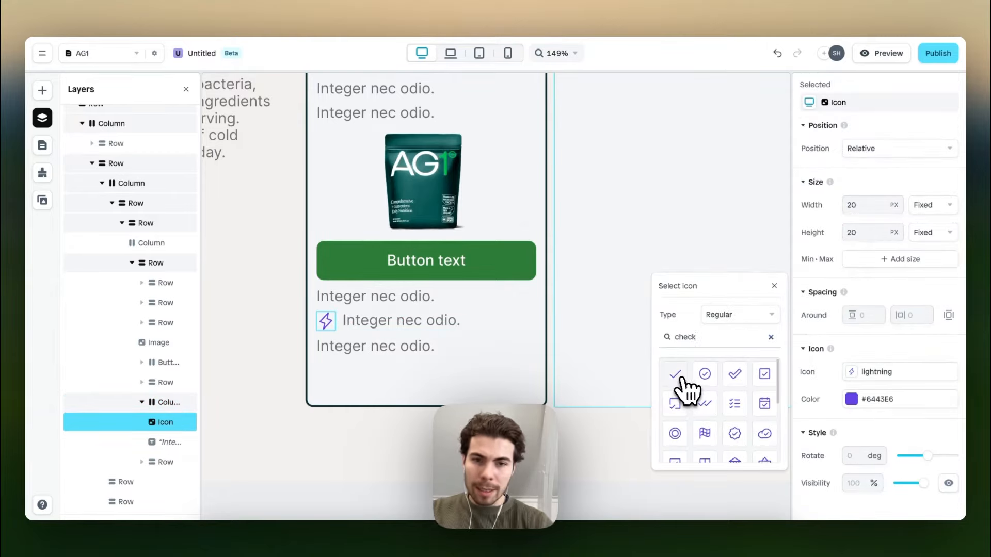
click(676, 375)
click(862, 404)
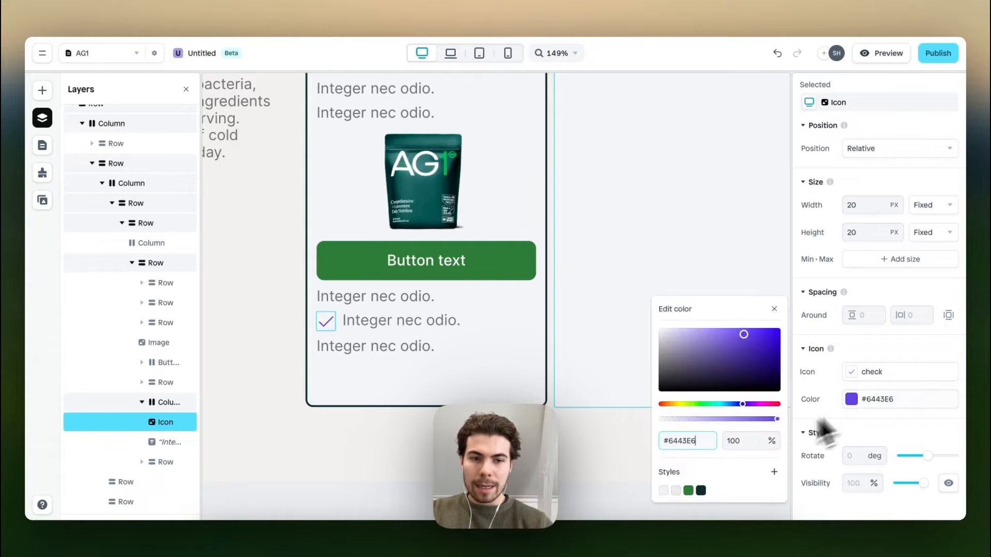
click(701, 490)
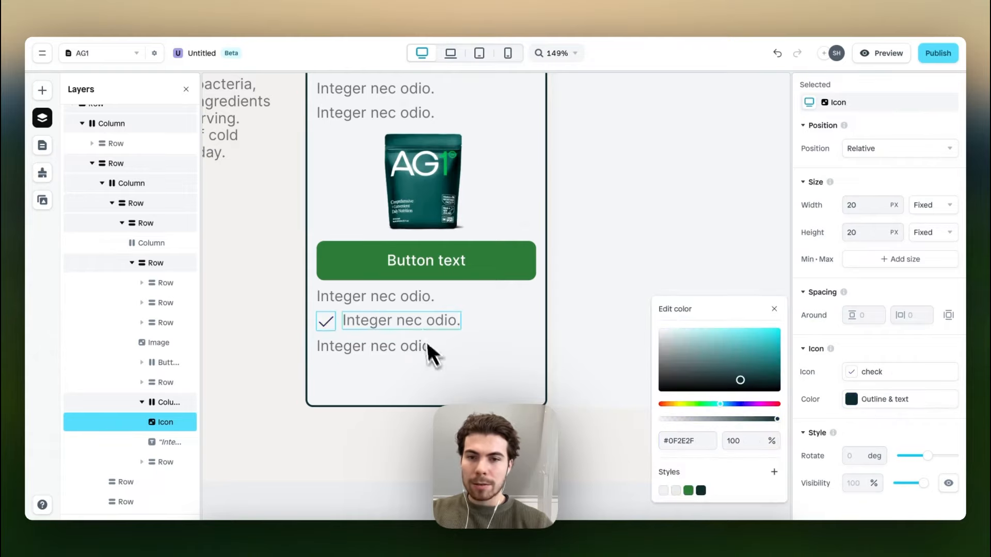
Apply the dark Outline & text colour style to the text beside the check icon.
click(419, 326)
scroll(851, 457, down, 5)
scroll(851, 449, down, 3)
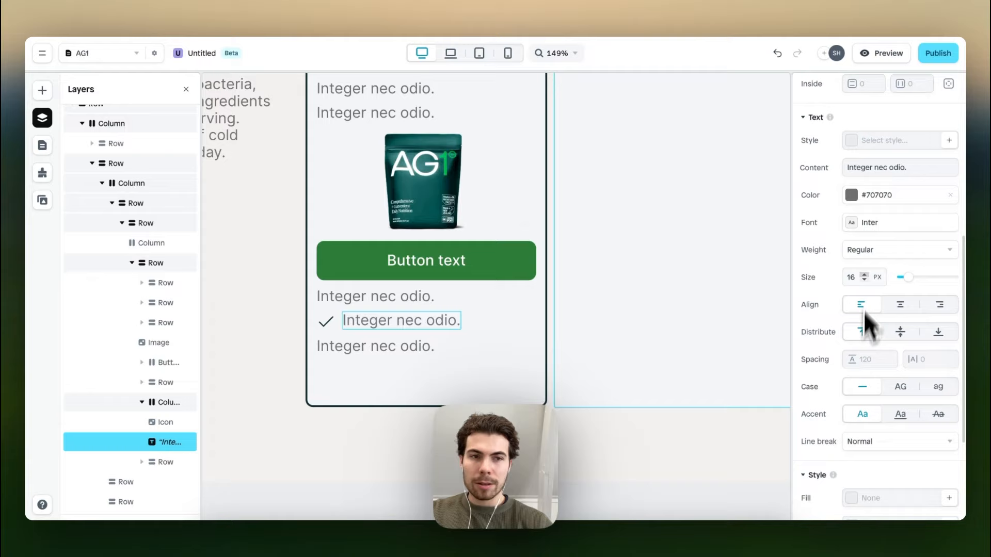
click(850, 195)
click(700, 287)
click(388, 354)
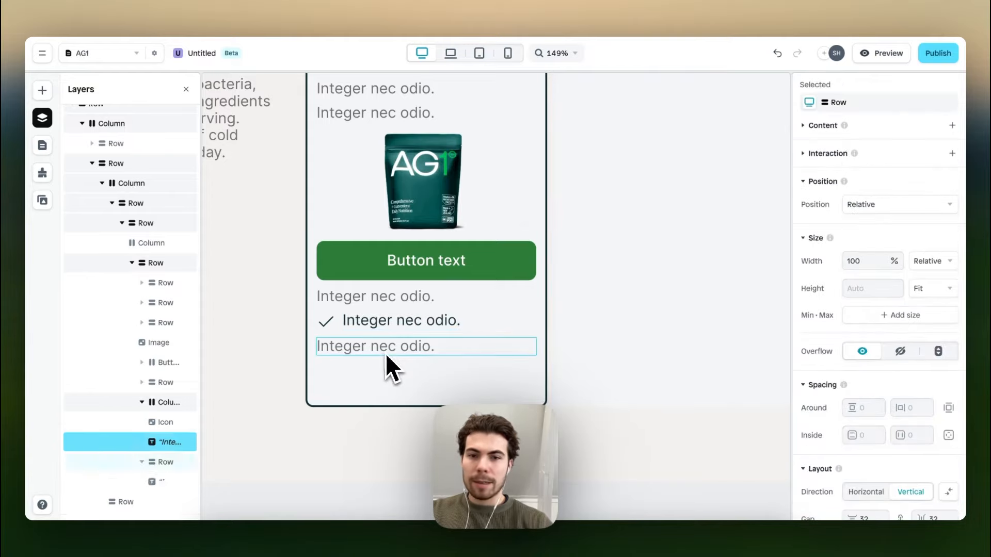
click(427, 329)
click(426, 329)
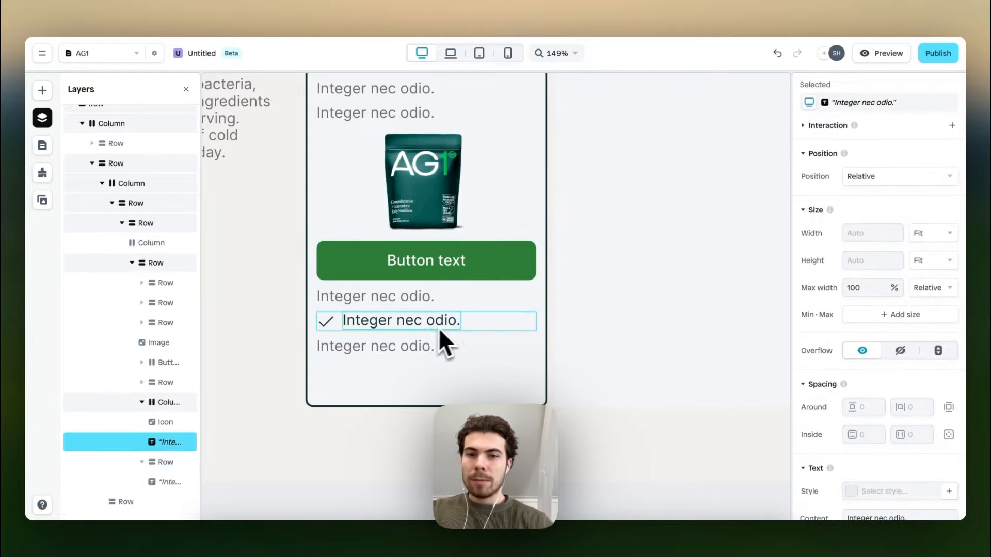
Duplicate the check-icon row in the first plan card and delete the leftover plain text row beneath it.
click(482, 324)
key(ctrl+d)
click(420, 372)
key(Delete)
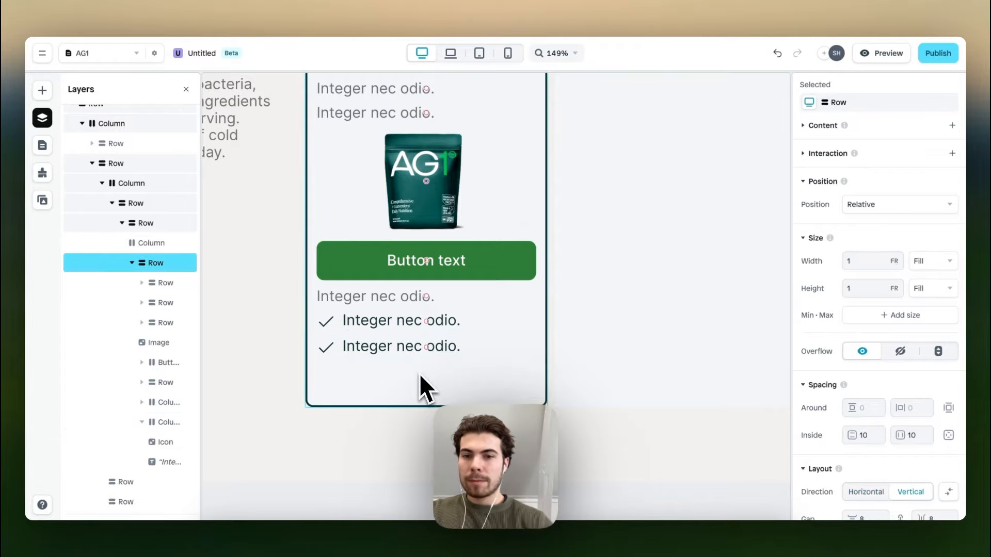
Copy the One Time Purchase title, price, per-serving, "Try out AG1:" and "30 Servings of AG1 in a Single Pouch" texts from the AG1 website into the card.
scroll(425, 356, up, 1)
scroll(433, 333, down, 3)
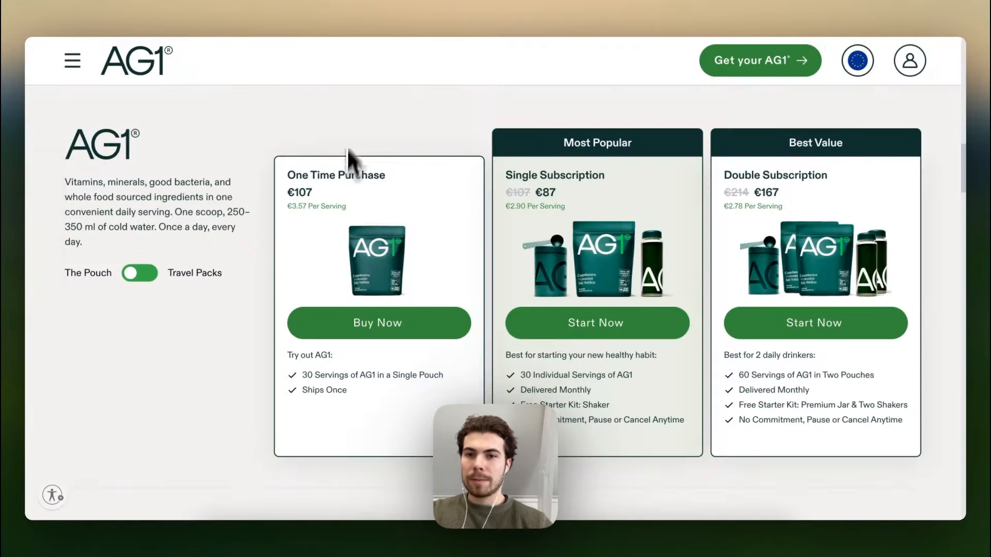
drag(313, 192, 270, 155)
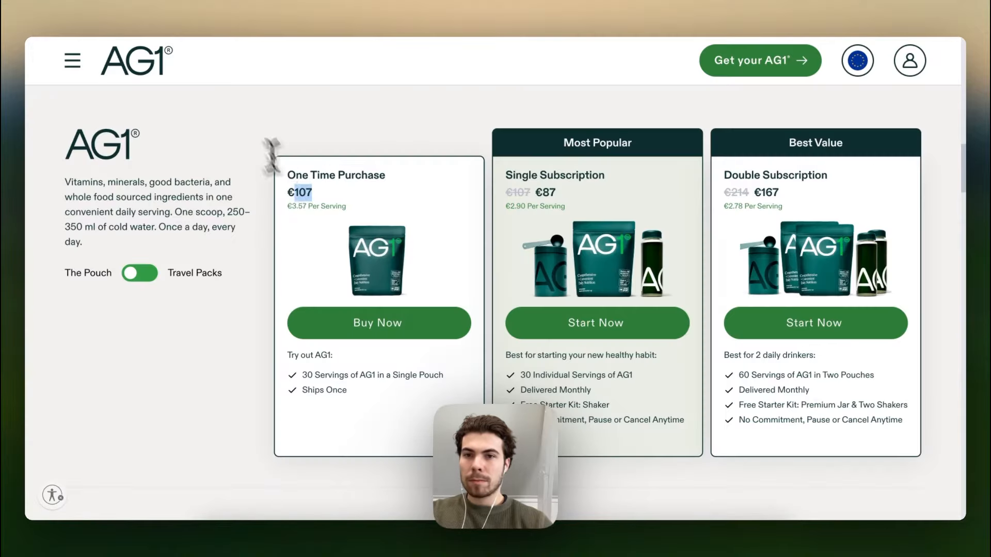
key(super+c)
key(super+v)
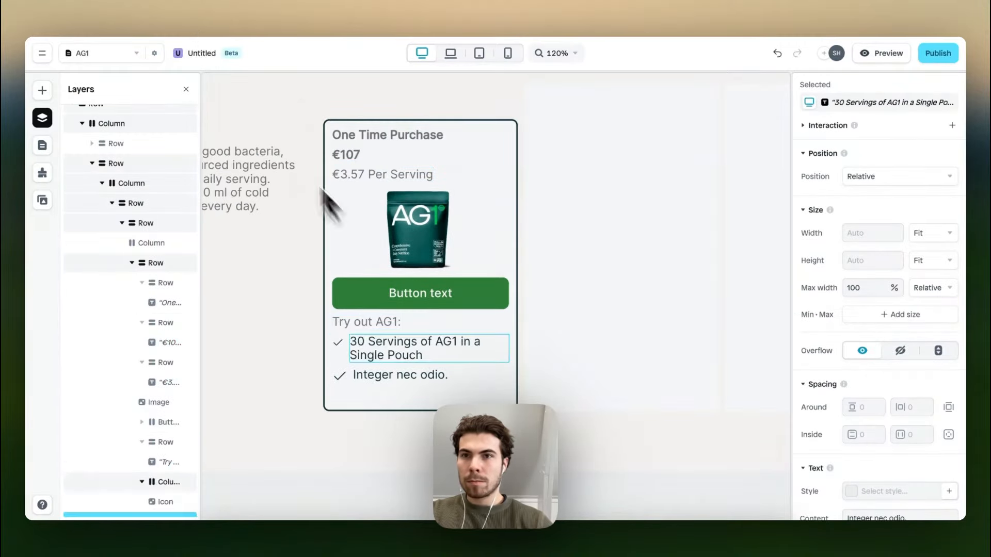
Replace the second check row's text with "Ships Once" and set the button label to "Buy Now".
click(403, 376)
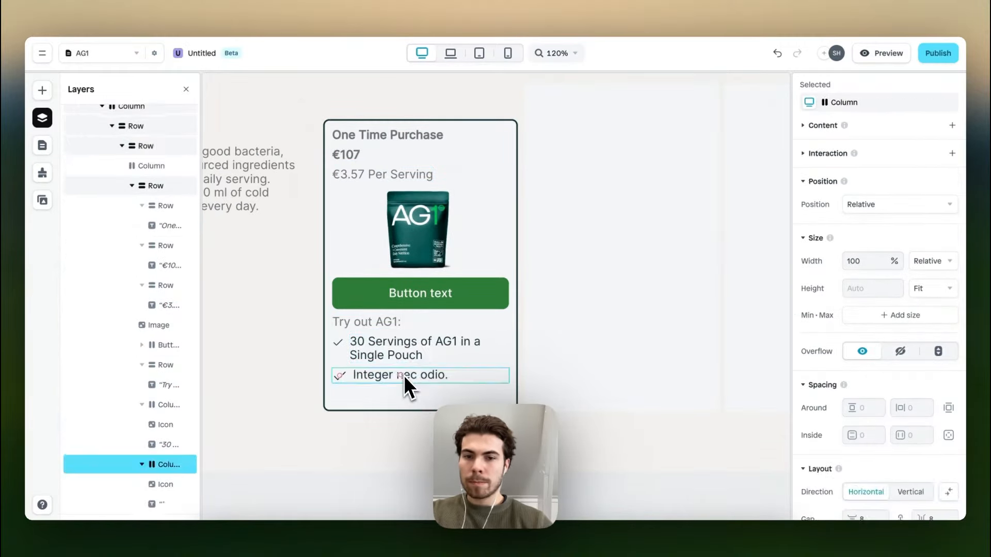
key(super+v)
key(BackSpace)
key(BackSpace)
key(BackSpace)
key(BackSpace)
key(BackSpace)
key(BackSpace)
key(BackSpace)
key(BackSpace)
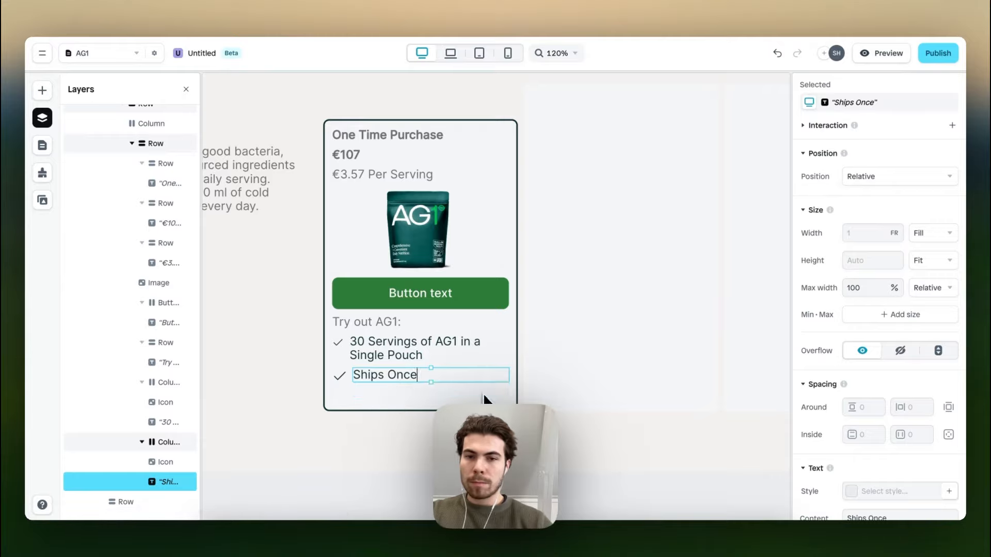
click(438, 373)
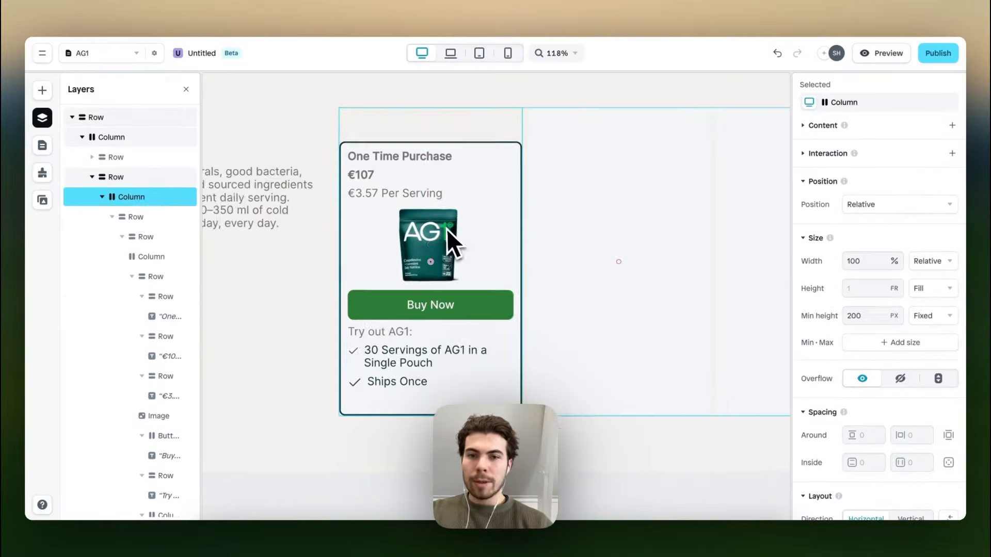
Set the font size of the "€3.57 Per Serving" text to 10 and of "Try out AG1:" to 12.
click(414, 358)
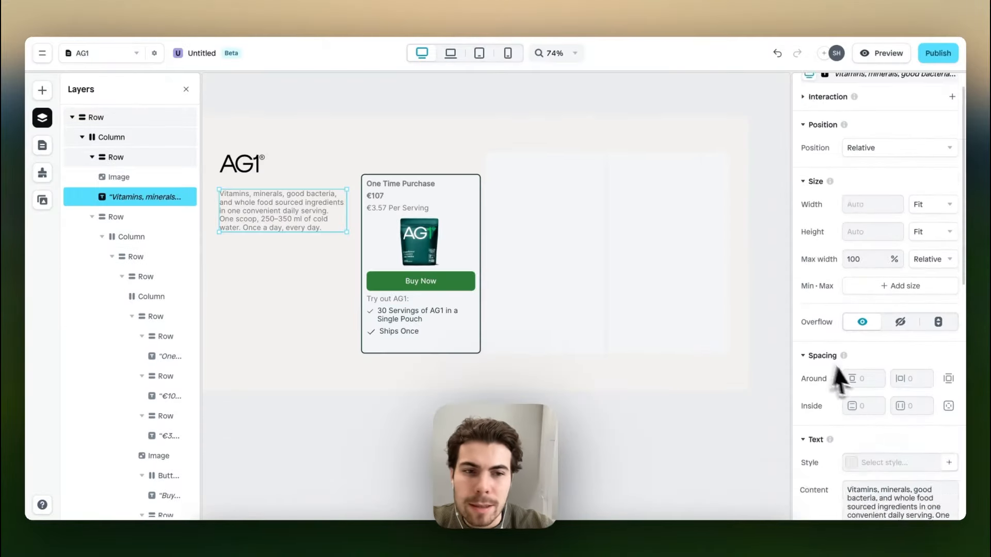
click(398, 185)
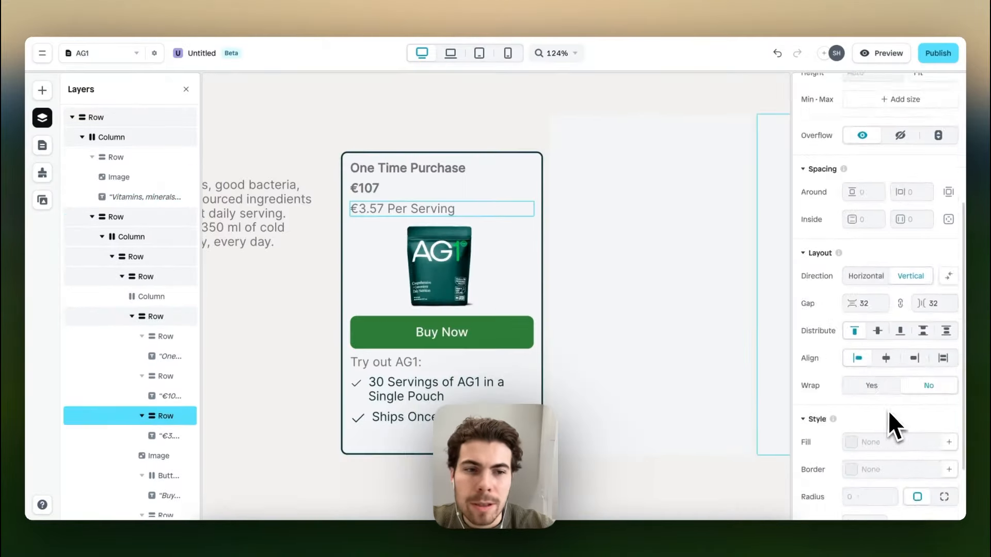
double_click(402, 209)
click(855, 393)
text(10)
double_click(396, 361)
scroll(877, 382, down, 5)
click(856, 393)
text(12)
Set the font size of the texts in both check-icon rows to 12.
click(449, 381)
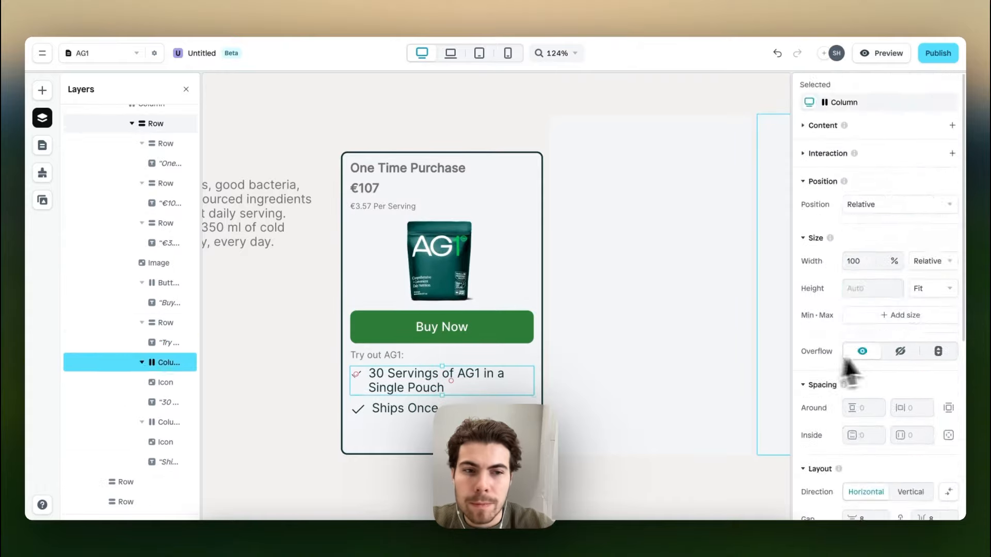
double_click(449, 381)
scroll(865, 413, down, 5)
click(862, 419)
text(12)
double_click(405, 395)
click(863, 346)
text(12)
Apply the saved green colour style to the "€3.57 Per Serving" text.
click(392, 207)
double_click(392, 206)
click(852, 188)
click(695, 283)
Apply the dark Outline & text colour style to the "One Time Purchase" title, the €107 price and "Try out AG1:".
double_click(436, 170)
click(851, 188)
click(683, 281)
click(369, 189)
double_click(369, 189)
click(852, 204)
click(682, 296)
double_click(368, 356)
click(852, 144)
click(683, 274)
Set the width and height of both check icons in the card to 16 px.
double_click(359, 375)
drag(859, 205, 817, 207)
text(16)
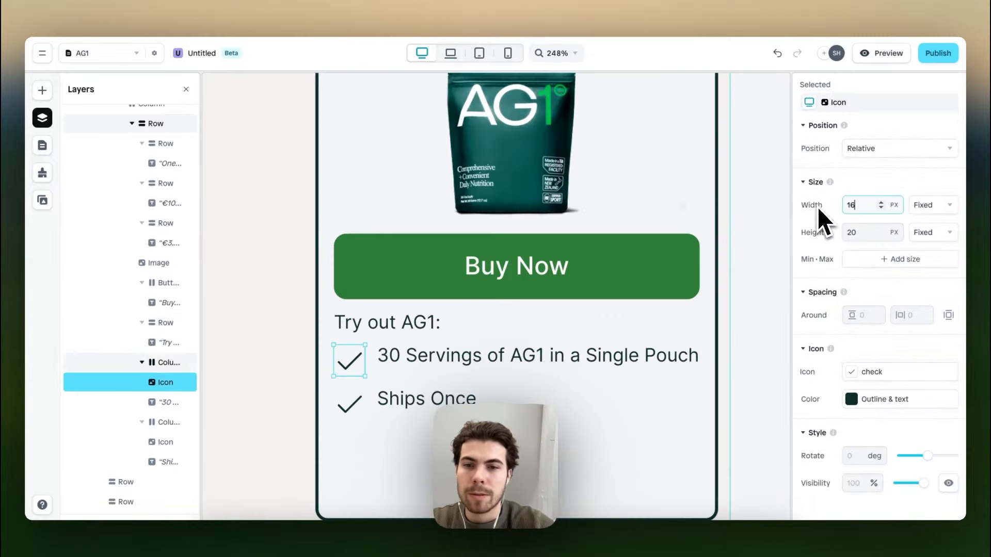
key(Tab)
text(16)
double_click(349, 404)
scroll(559, 392, down, 5)
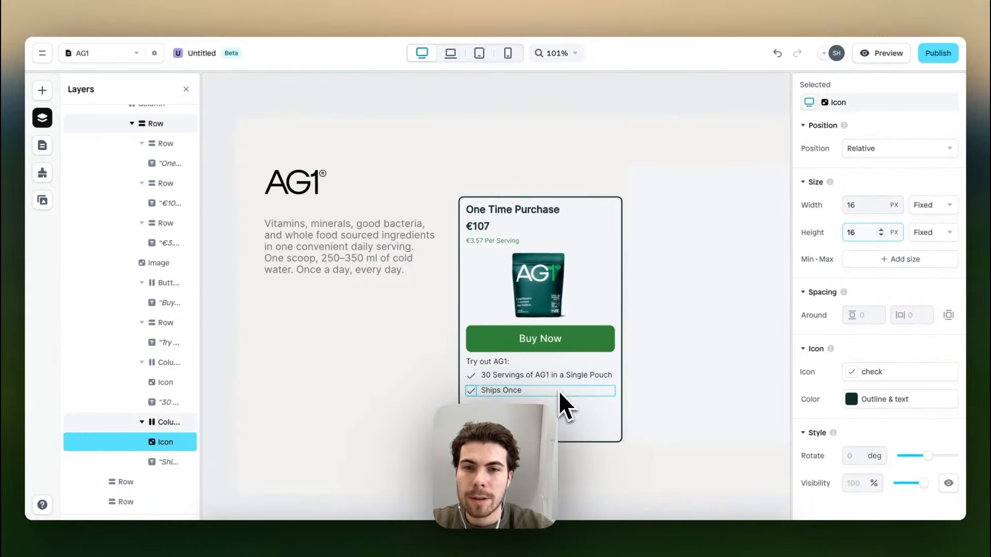
Set the fill of the bordered One Time Purchase card to white, #FFFFFF.
click(408, 381)
scroll(381, 380, down, 2)
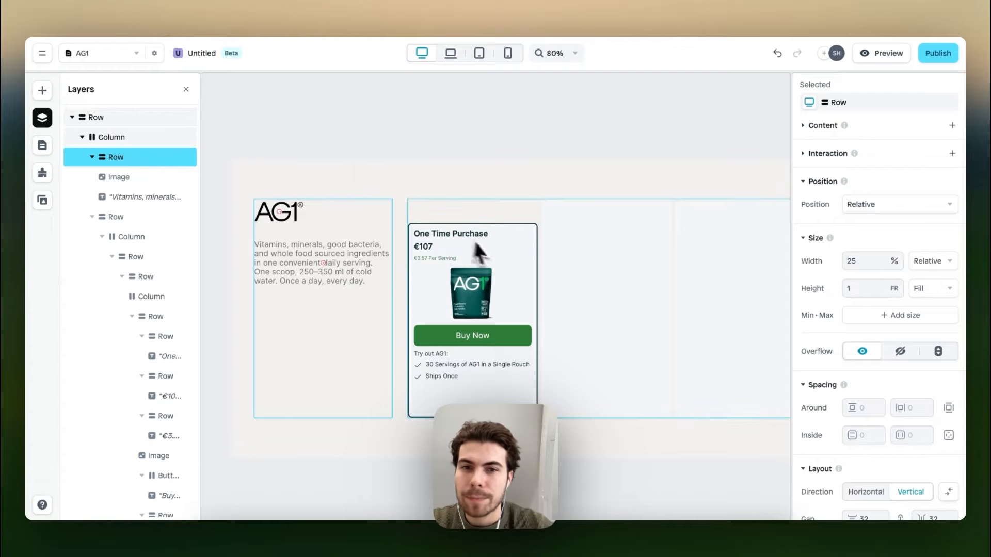
click(516, 253)
click(518, 259)
click(518, 260)
click(523, 263)
click(525, 265)
scroll(911, 349, down, 1)
scroll(929, 362, down, 4)
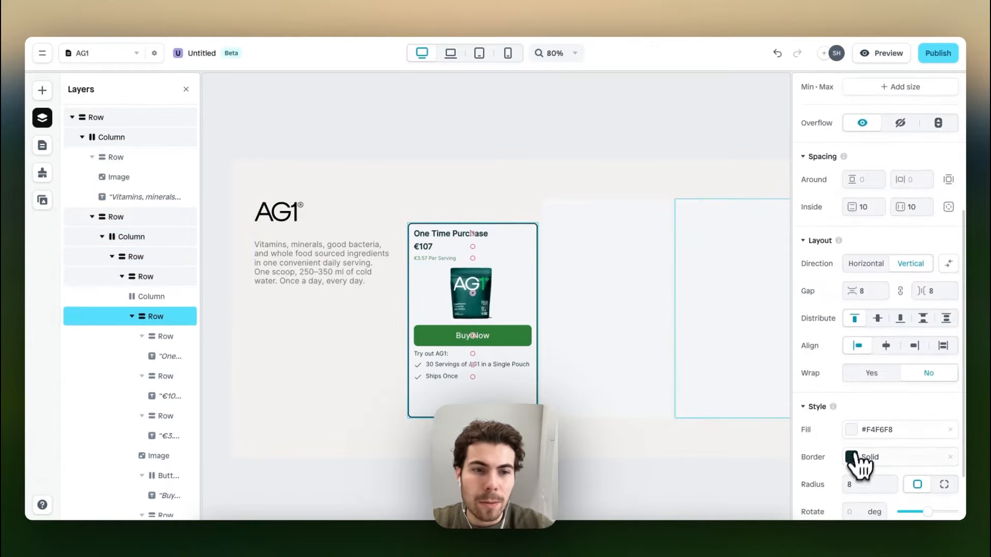
click(849, 430)
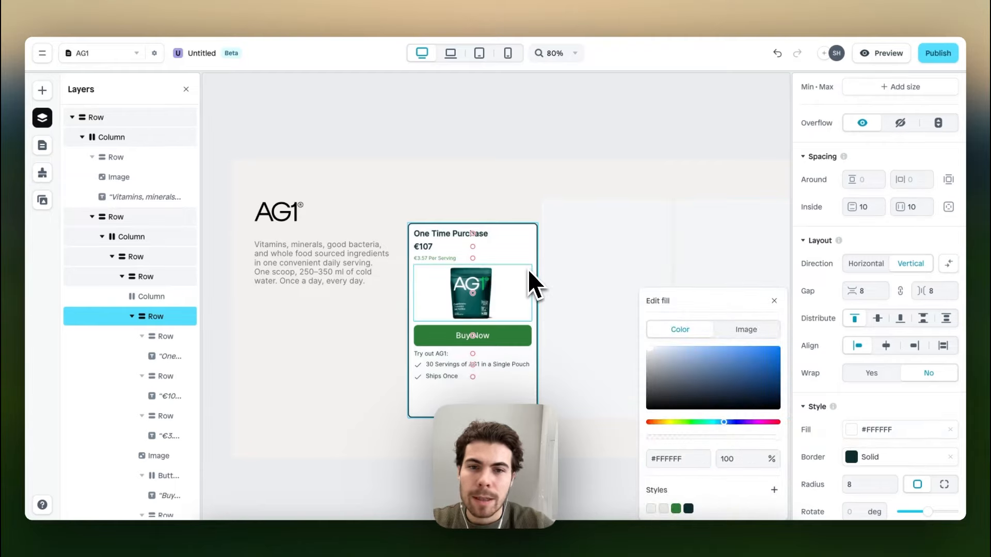
click(774, 301)
Paste a copy of the first plan card's row into the cards column and move it directly beside the original.
scroll(578, 281, down, 2)
scroll(578, 281, right, 2)
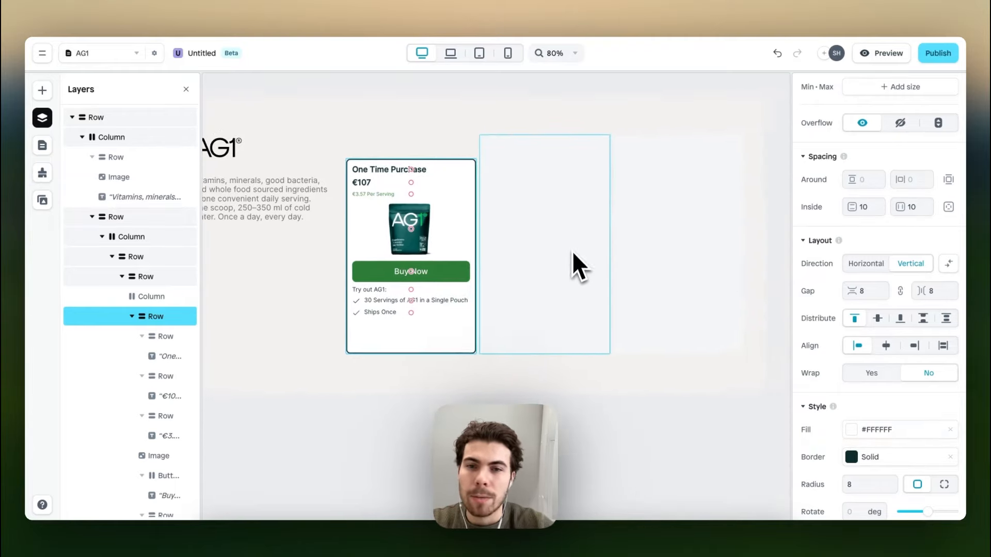
click(551, 250)
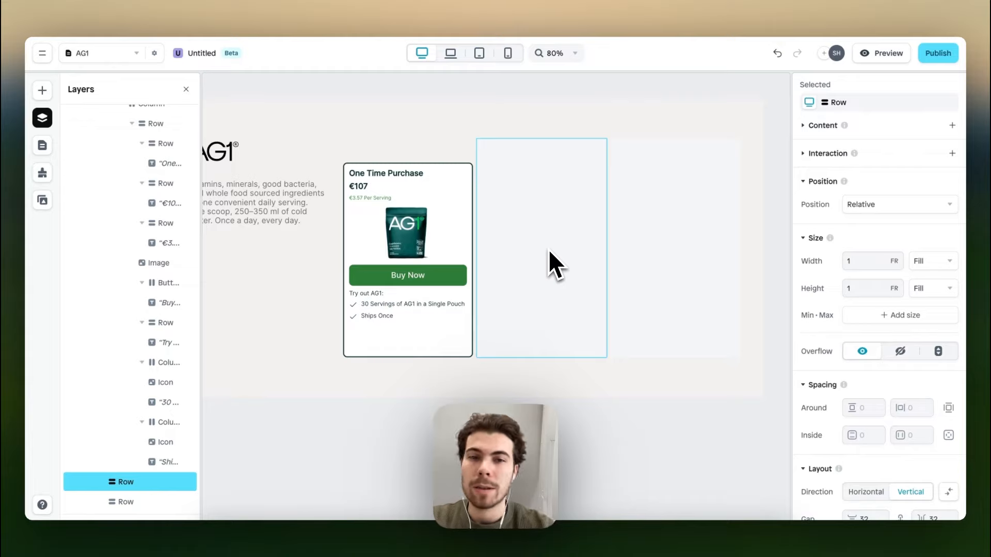
click(469, 239)
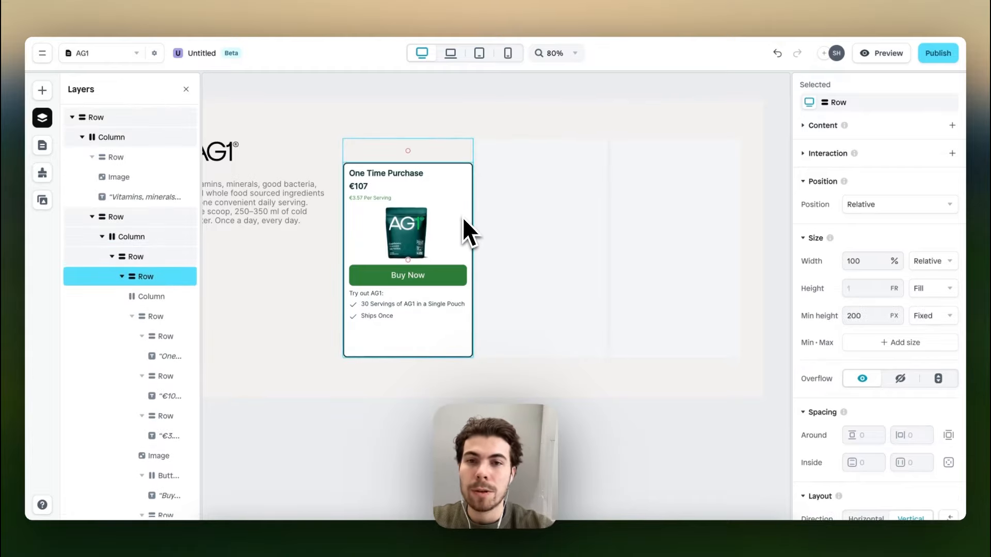
click(146, 280)
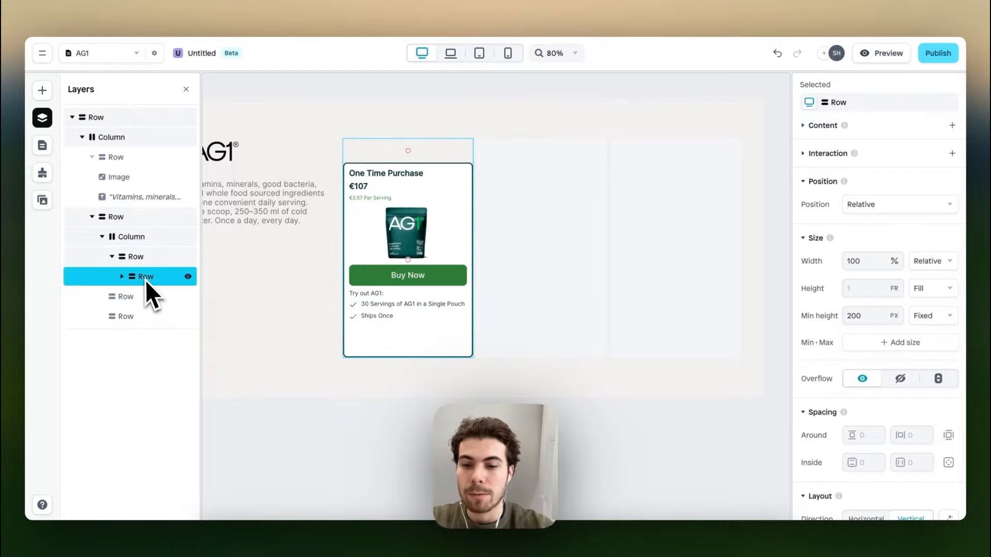
click(475, 150)
key(ctrl+v)
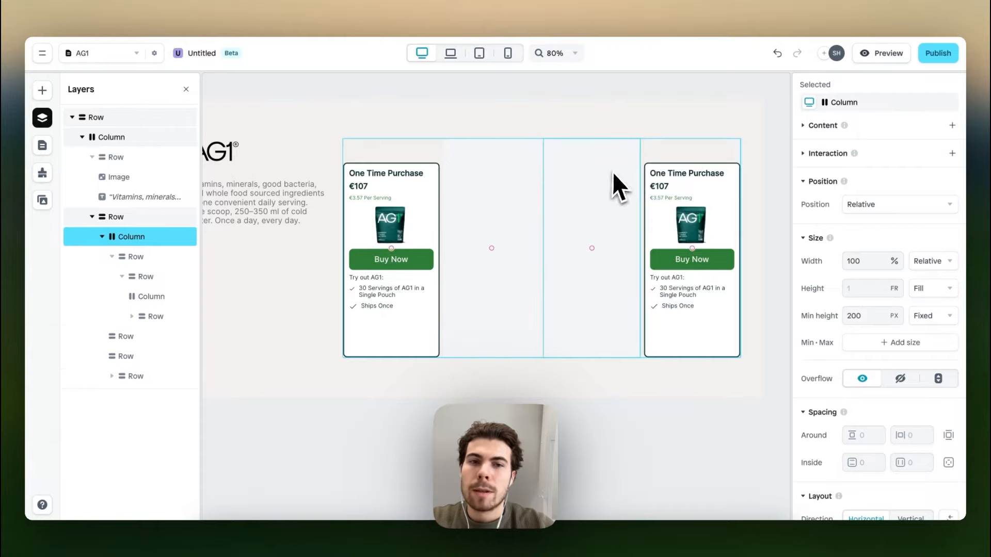
drag(686, 239, 531, 248)
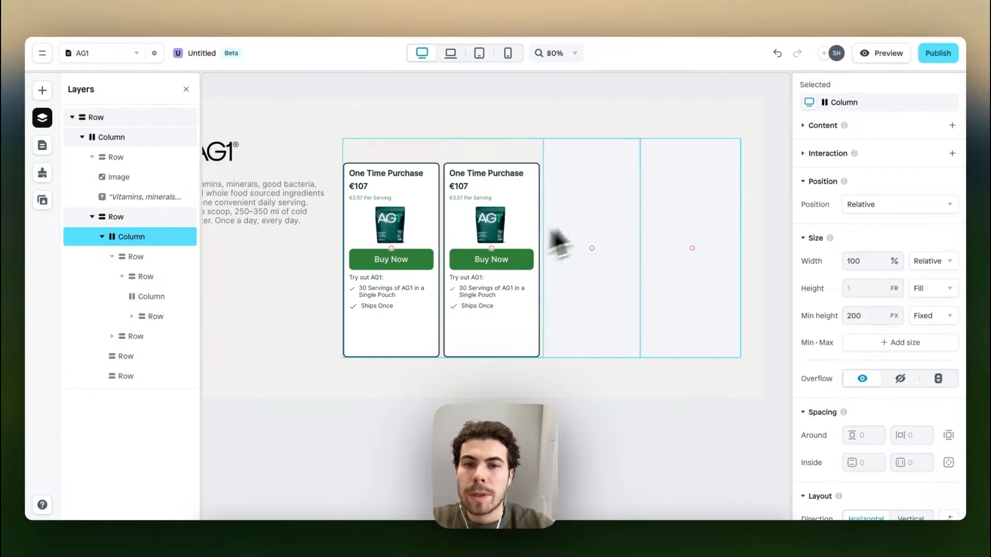
Delete one of the two empty placeholder rows beside the duplicated card.
click(595, 189)
key(Delete)
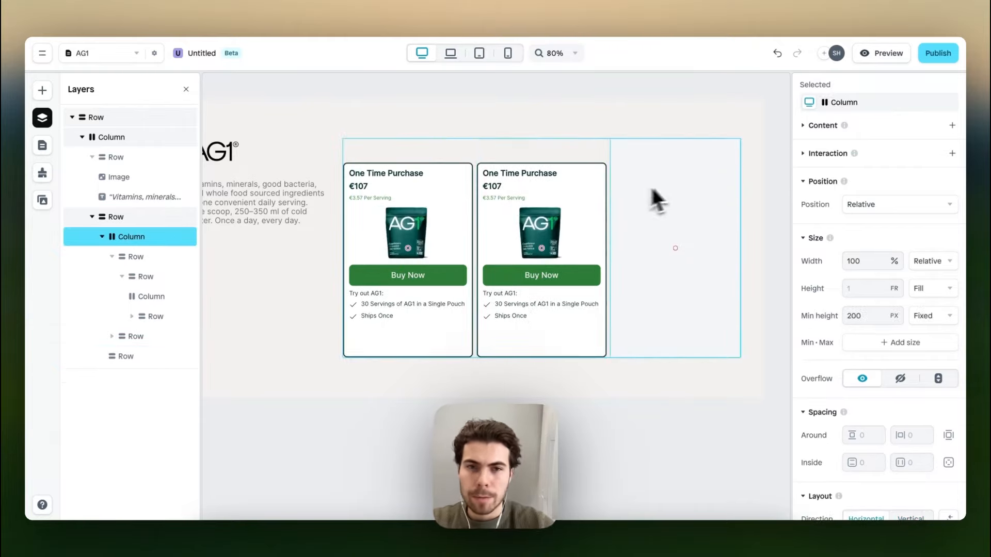
click(676, 184)
Fill the header column above the second card with the Outline & text style and set its top corner radii to 8.
click(575, 154)
click(577, 155)
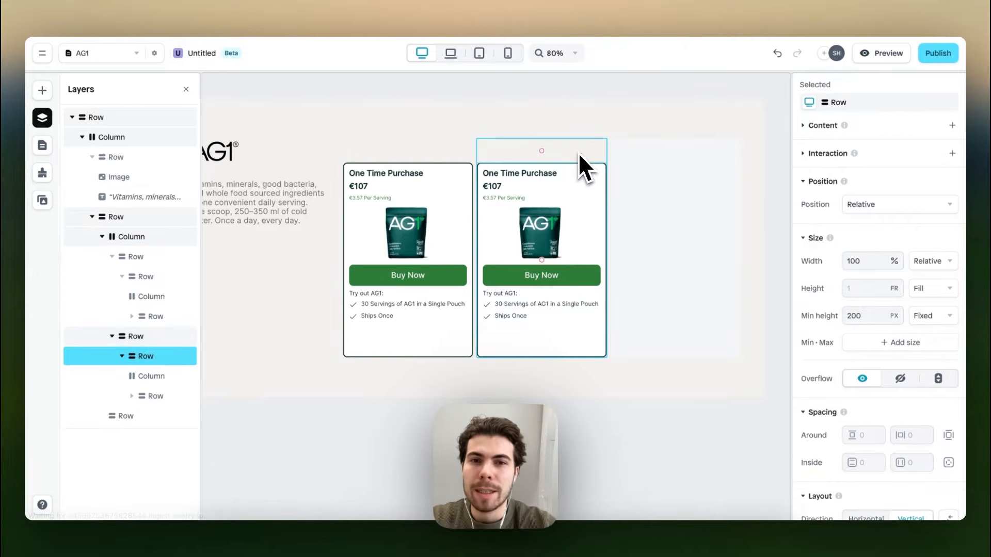
click(578, 155)
scroll(579, 154, up, 3)
scroll(843, 337, down, 5)
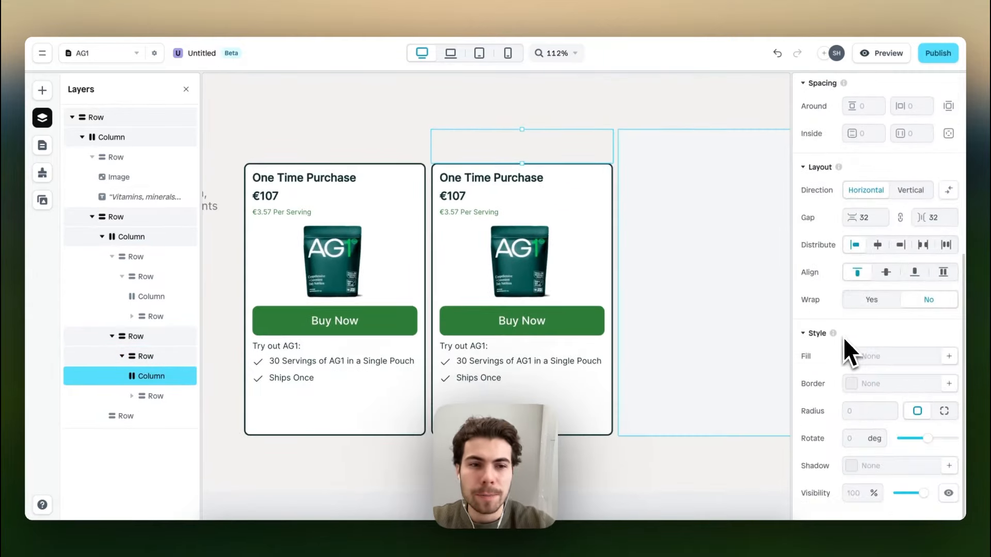
click(853, 356)
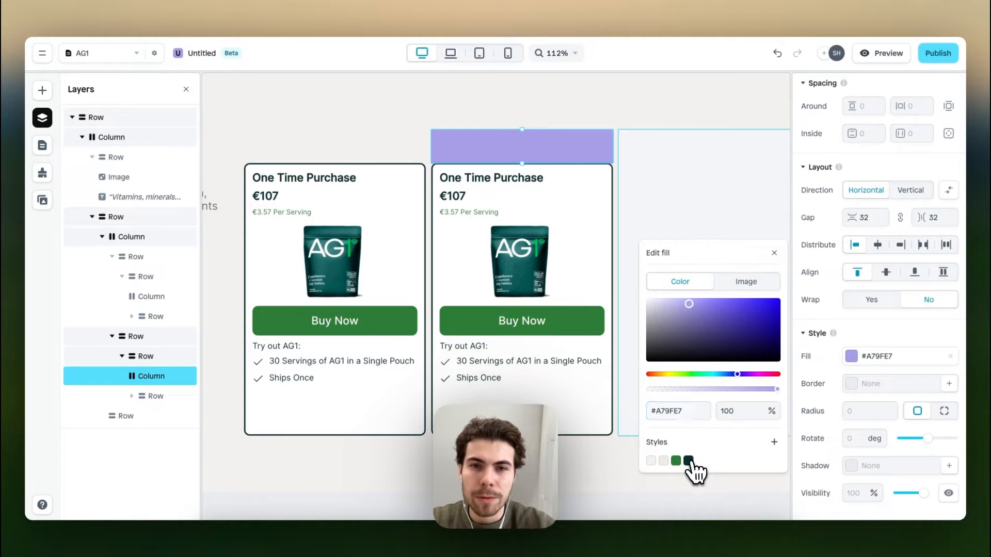
click(688, 461)
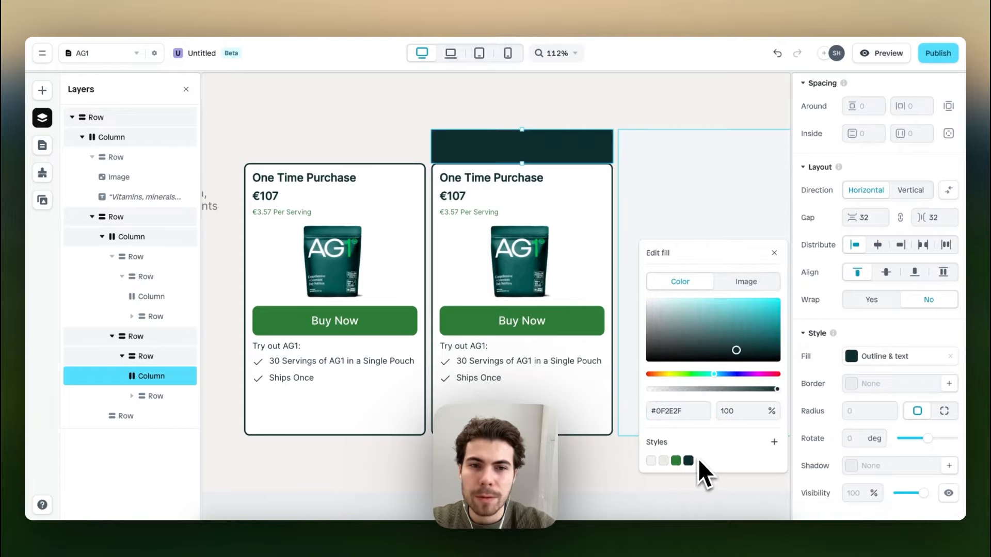
click(774, 253)
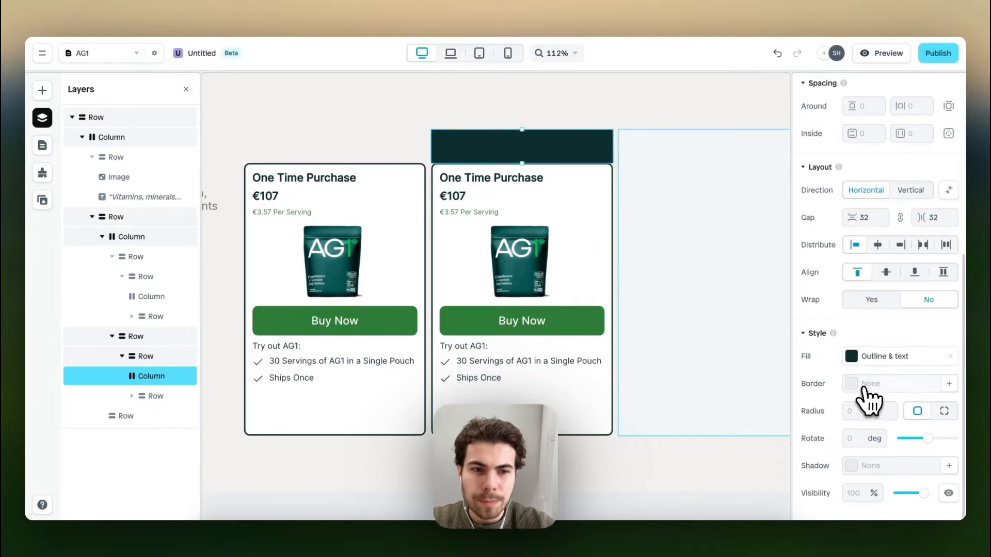
click(944, 411)
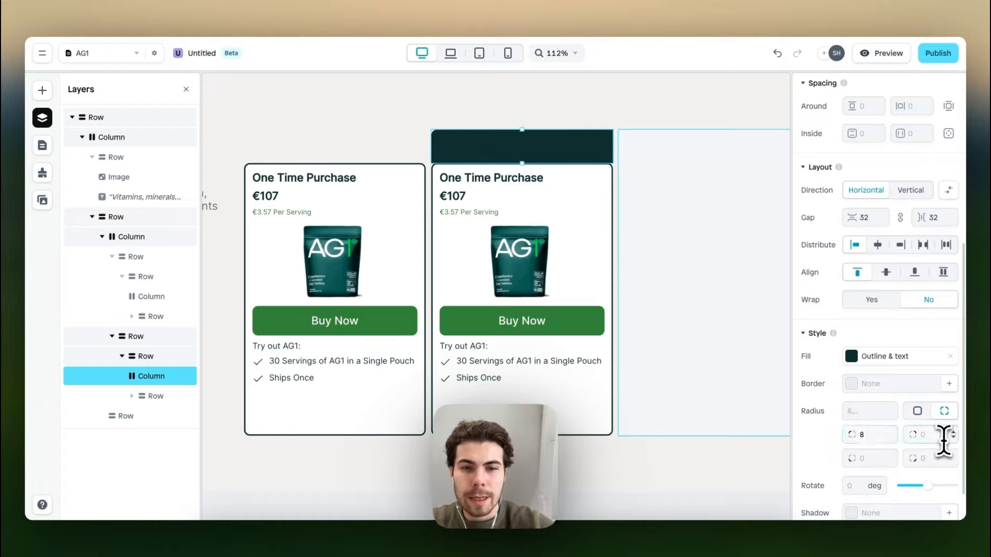
Set the corner radii of the second card's two upper corners to 0, where it meets the dark header.
click(592, 199)
scroll(875, 380, down, 5)
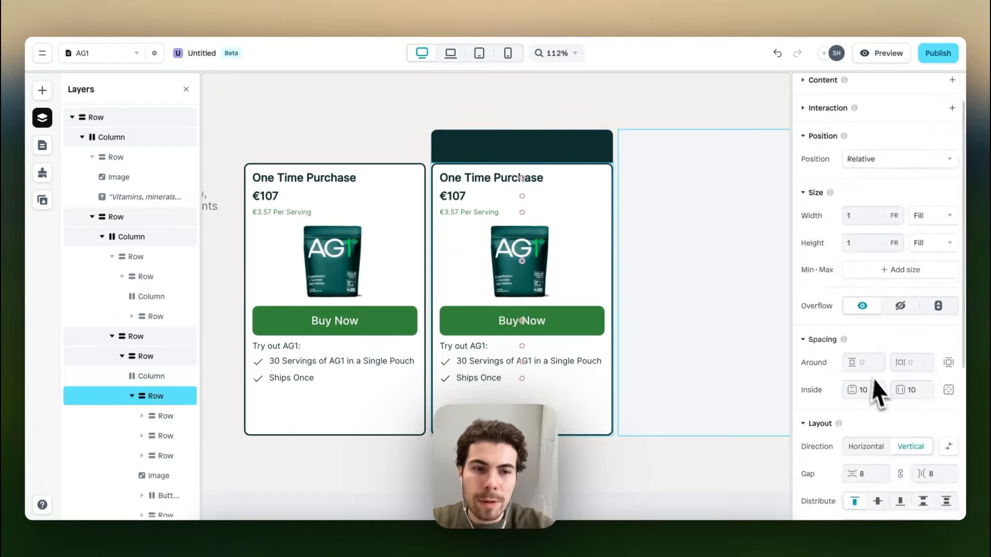
click(944, 411)
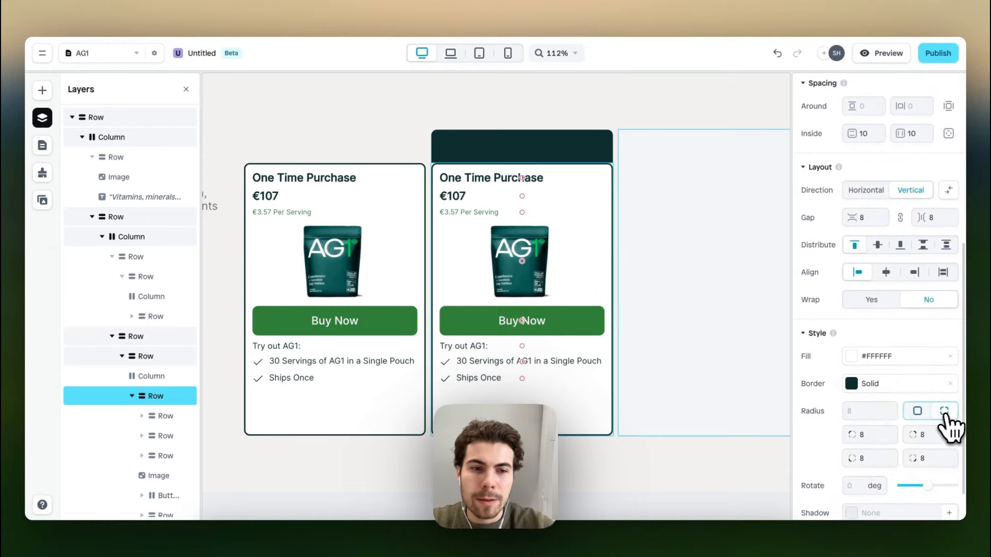
click(929, 435)
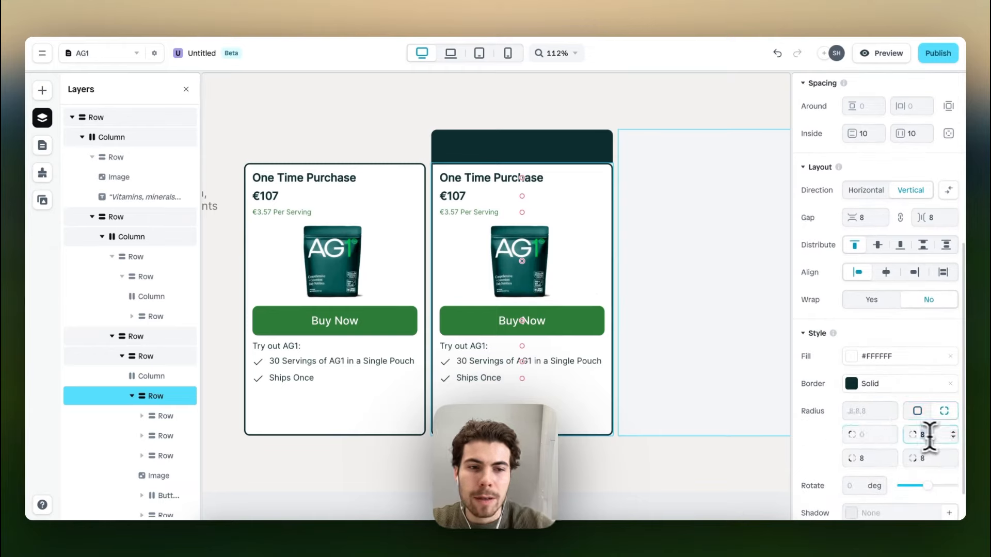
click(601, 114)
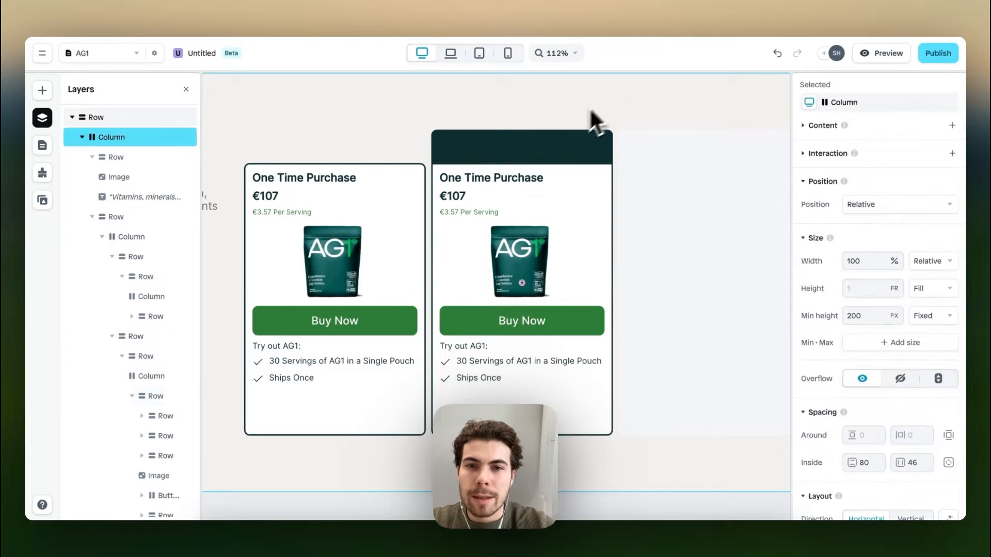
Insert a plain text element into the dark header above the second card.
scroll(540, 154, down, 3)
scroll(540, 153, down, 1)
click(547, 151)
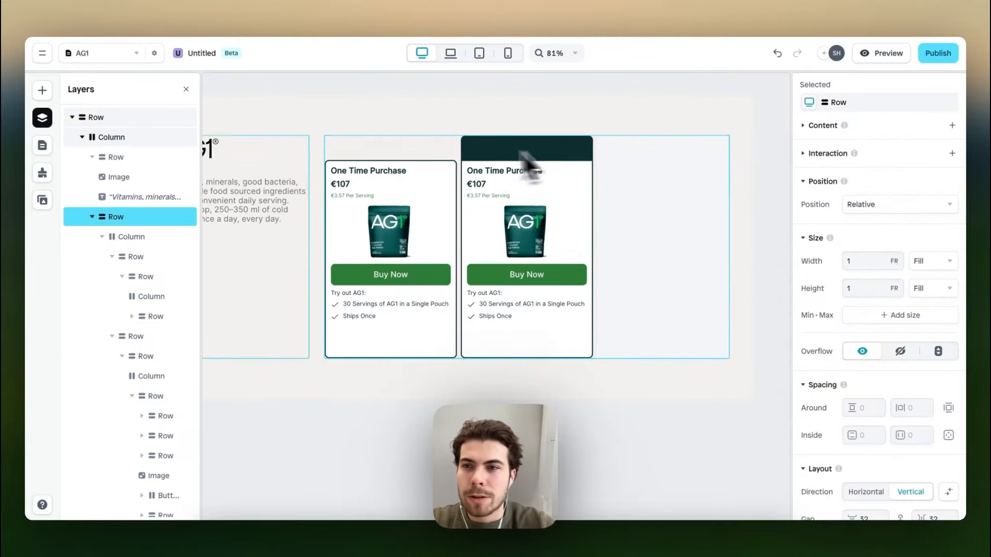
click(43, 90)
mouse_move(117, 238)
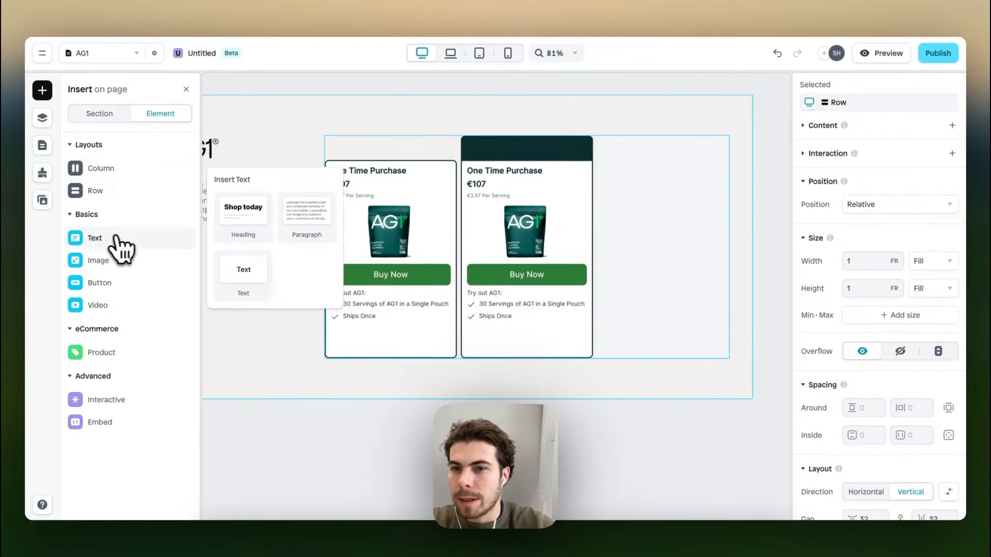
drag(265, 269, 537, 148)
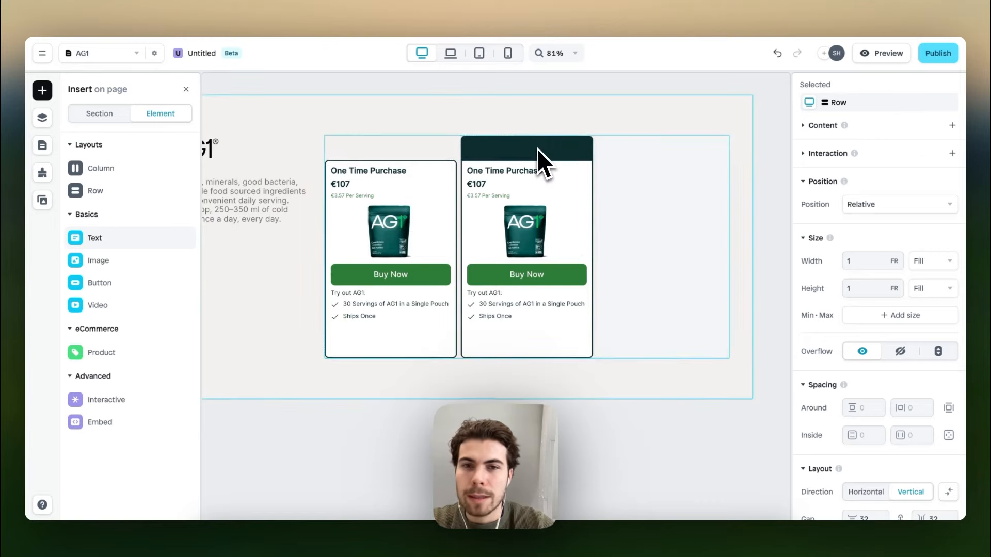
scroll(549, 152, up, 3)
scroll(896, 387, down, 5)
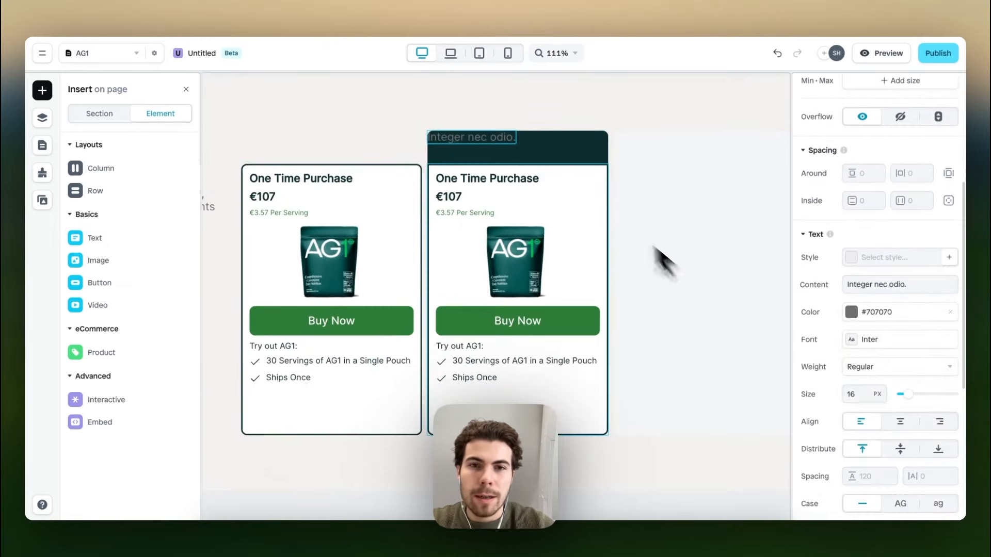
Centre the header column's content both horizontally and vertically.
click(580, 147)
scroll(853, 309, down, 5)
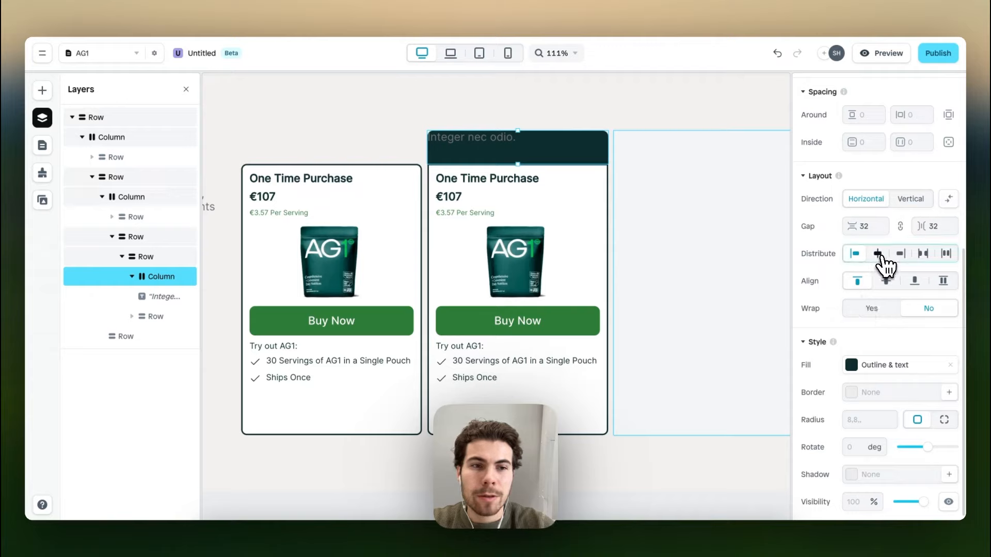
click(879, 254)
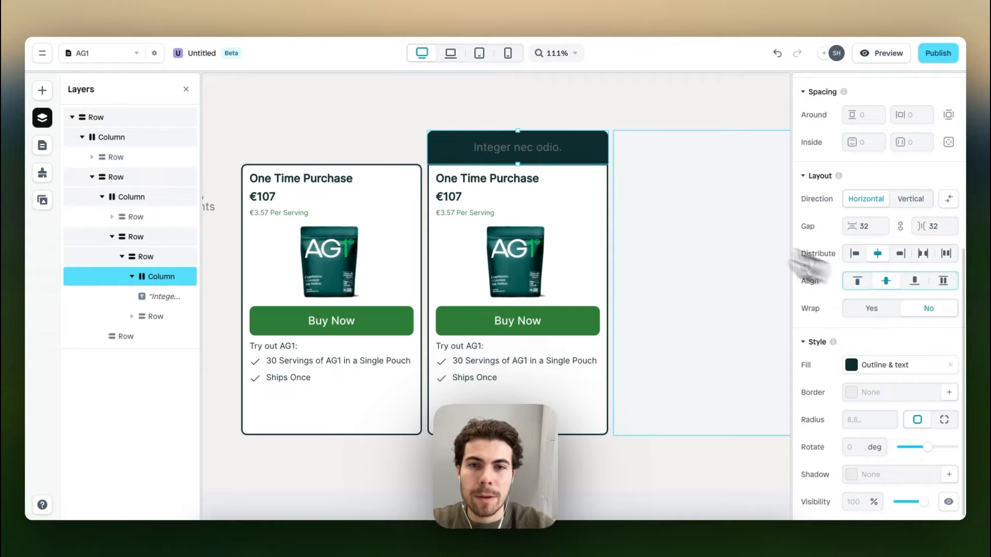
Replace the header's placeholder text with "Most Popular" and colour it white, #FFFFFF.
click(543, 149)
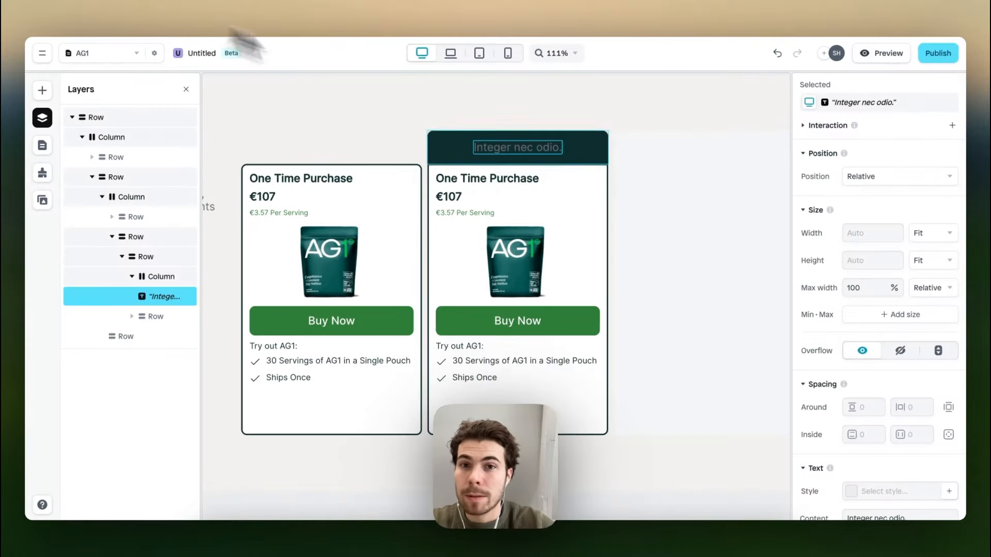
double_click(543, 149)
text(Most Popular)
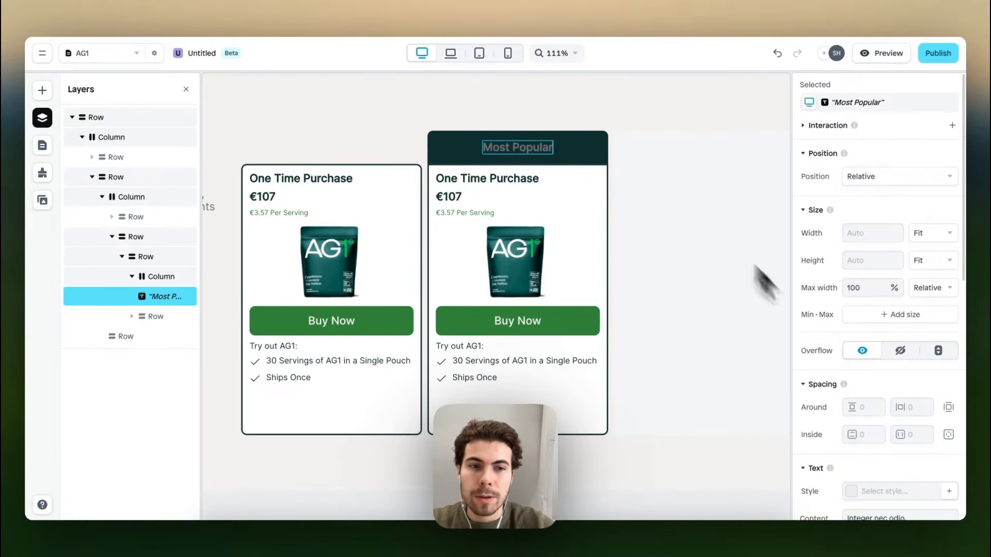
scroll(867, 375, down, 5)
click(852, 295)
drag(743, 273, 617, 189)
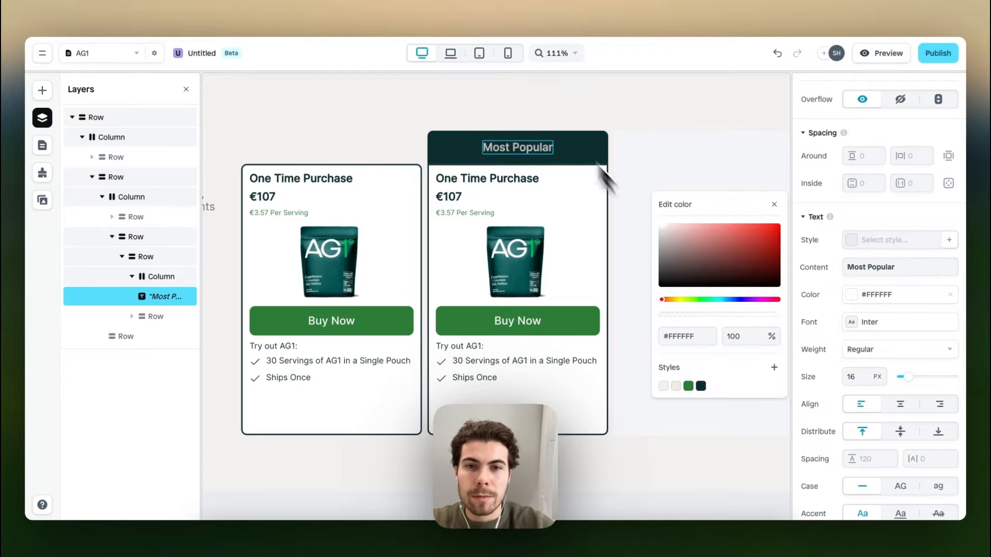
click(634, 108)
Fill the second card's row with the saved light beige colour style.
scroll(600, 178, right, 1)
double_click(544, 216)
double_click(556, 218)
double_click(534, 226)
double_click(541, 228)
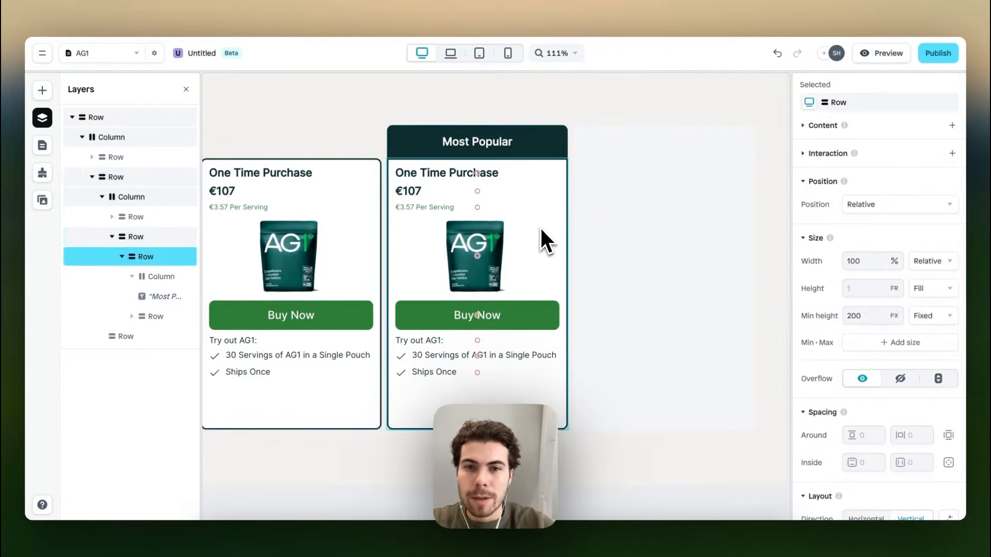
double_click(551, 231)
scroll(950, 393, down, 6)
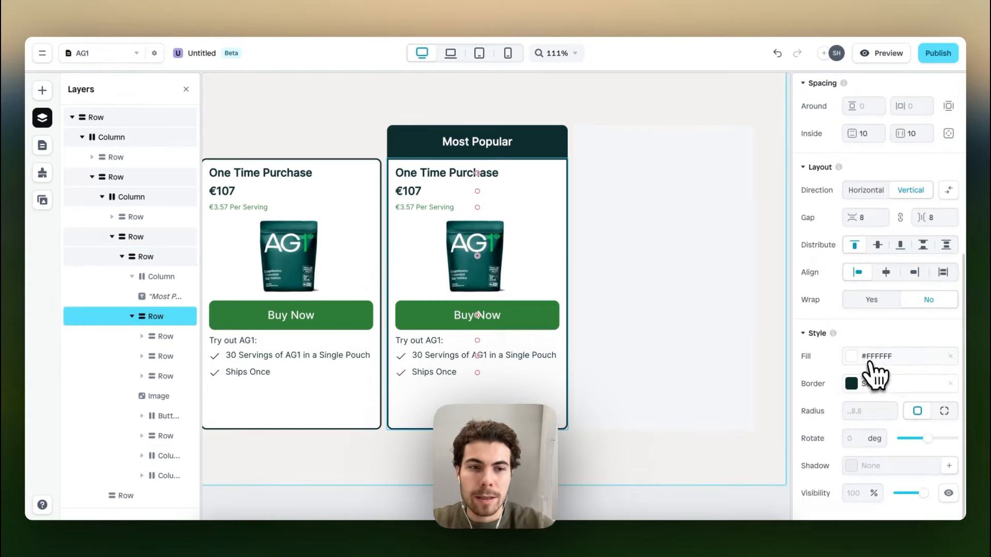
click(853, 358)
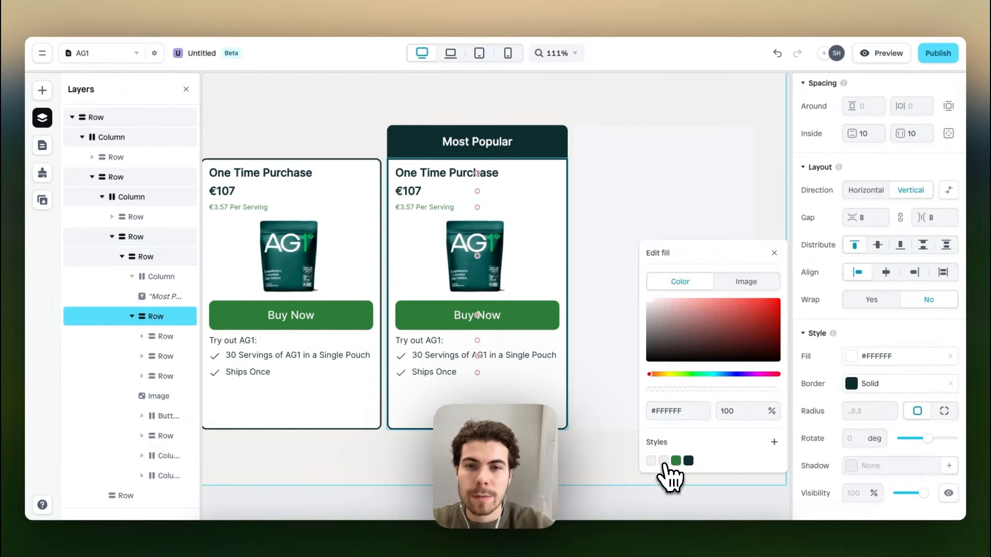
click(663, 461)
Duplicate the "Ships Once" checklist row in the second card twice.
click(444, 371)
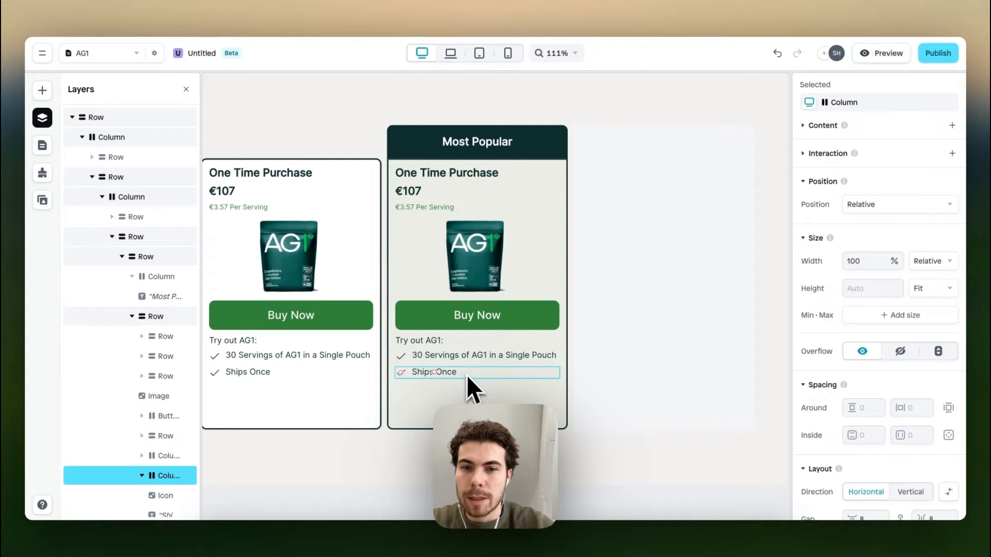
key(super+d)
key(super+d)
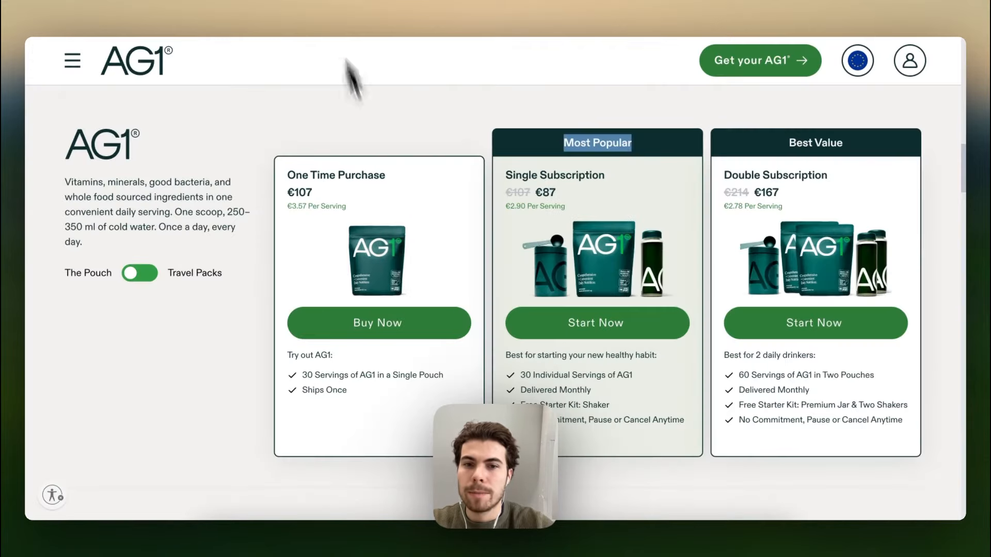
Update the second card's intro and checklist from the AG1 site: healthy habit line, Delivered Monthly, Free Starter Kit: Shaker, No Commitment, Pause or Cancel Anytime.
double_click(576, 376)
triple_click(576, 376)
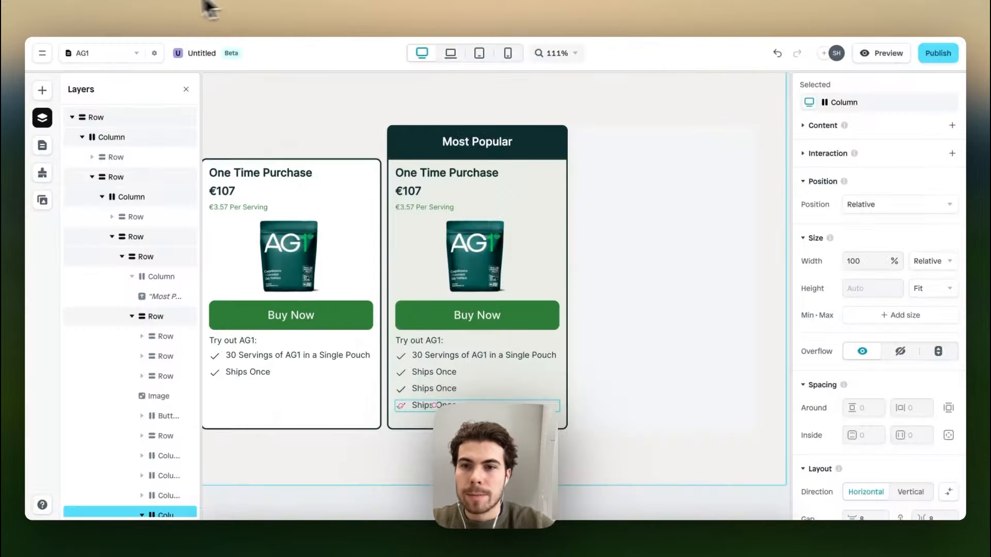
click(472, 356)
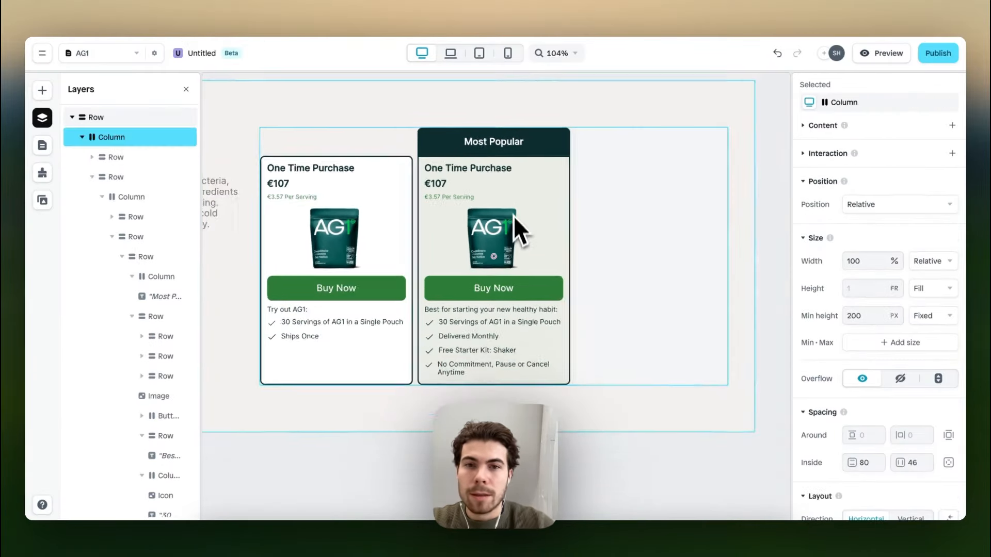
Duplicate the €107 price text inside the second card's price row.
click(524, 197)
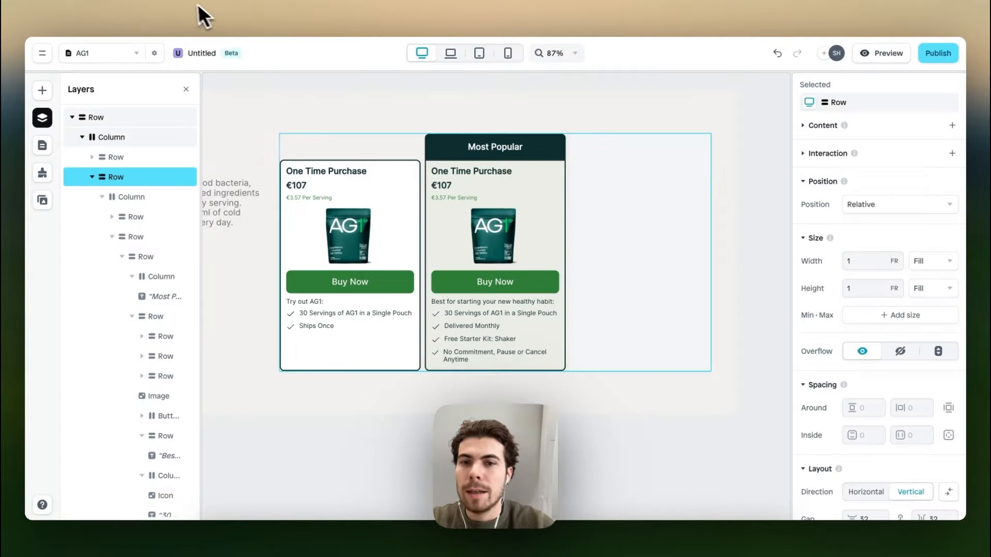
click(445, 199)
click(446, 188)
click(443, 187)
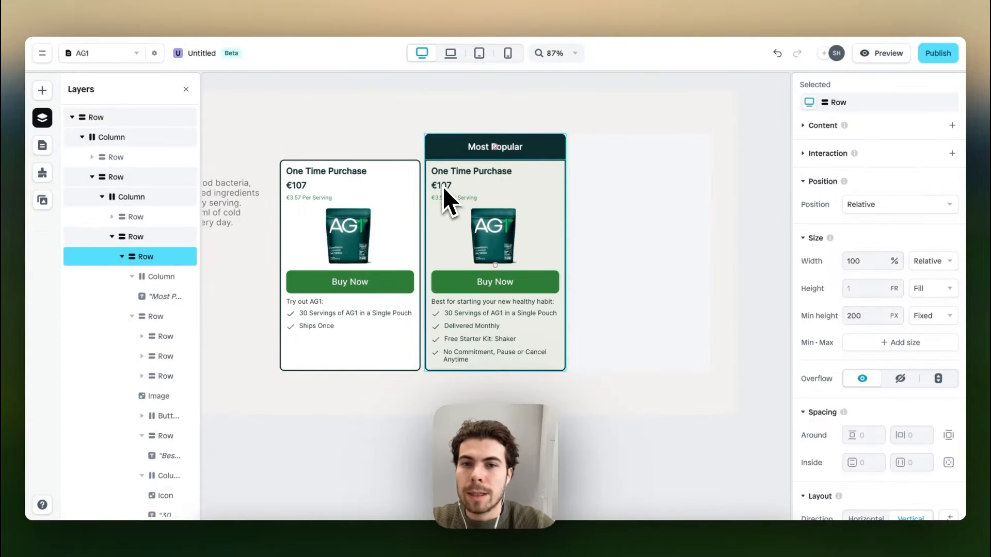
scroll(444, 186, up, 5)
click(447, 186)
click(451, 186)
click(450, 188)
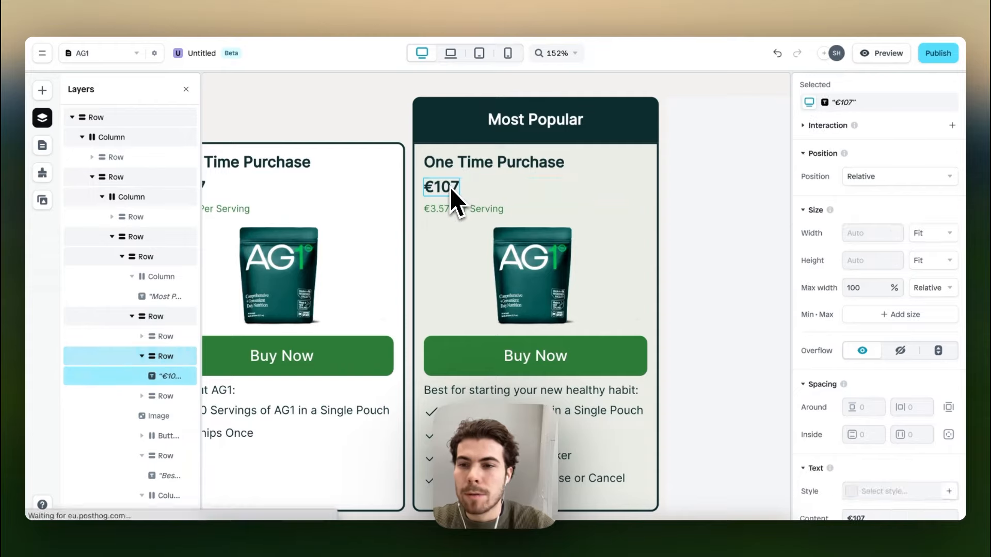
key(ctrl+d)
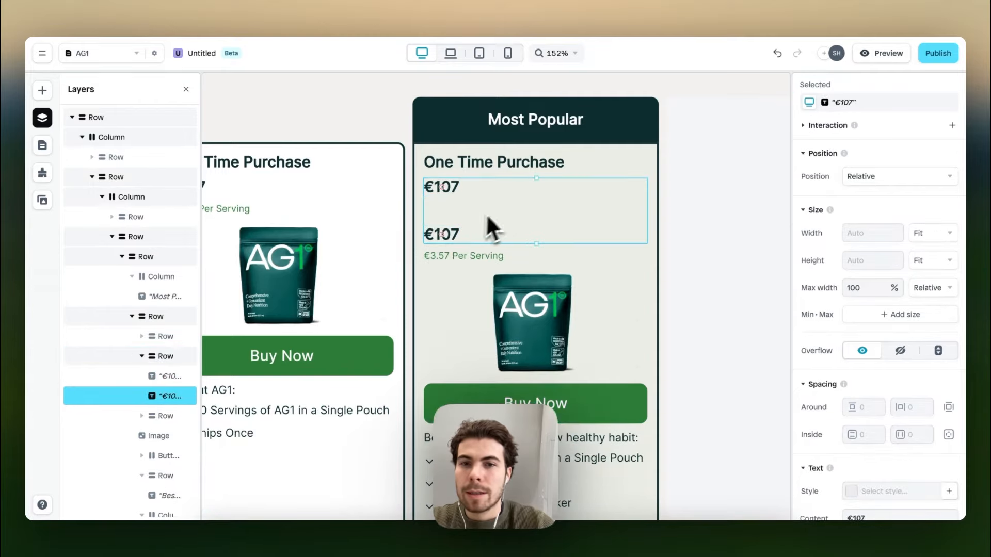
Set the second card's price row to a horizontal direction so both prices sit side by side.
click(485, 213)
scroll(856, 315, down, 2)
scroll(856, 318, down, 3)
click(867, 292)
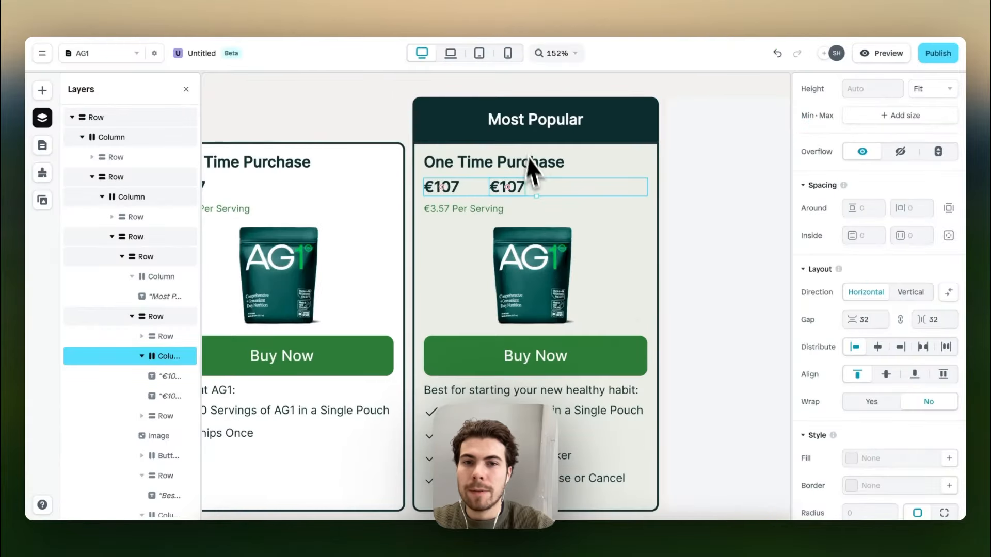
Change the duplicated price to €87 and set the price row's gap to 8.
double_click(516, 187)
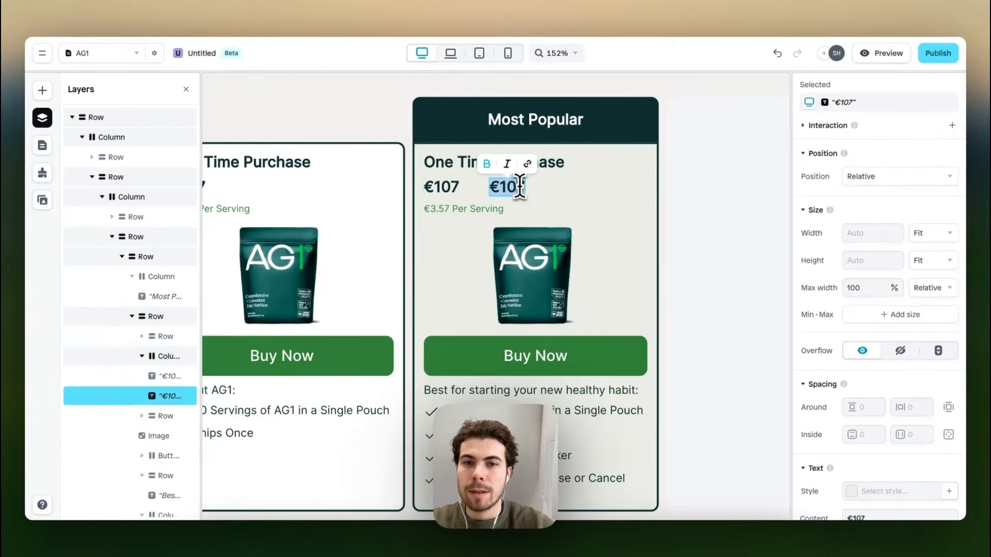
click(521, 188)
key(BackSpace)
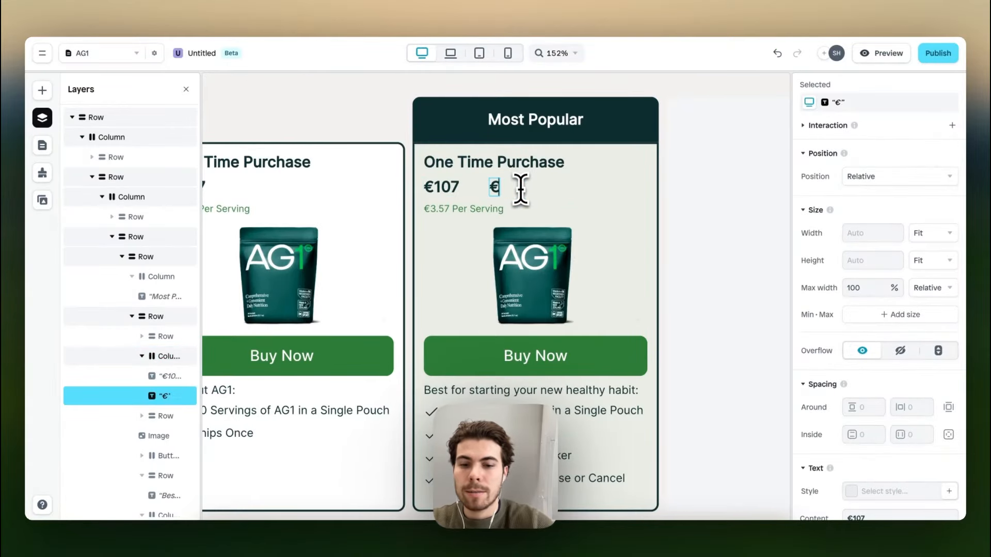
click(476, 190)
scroll(860, 389, down, 5)
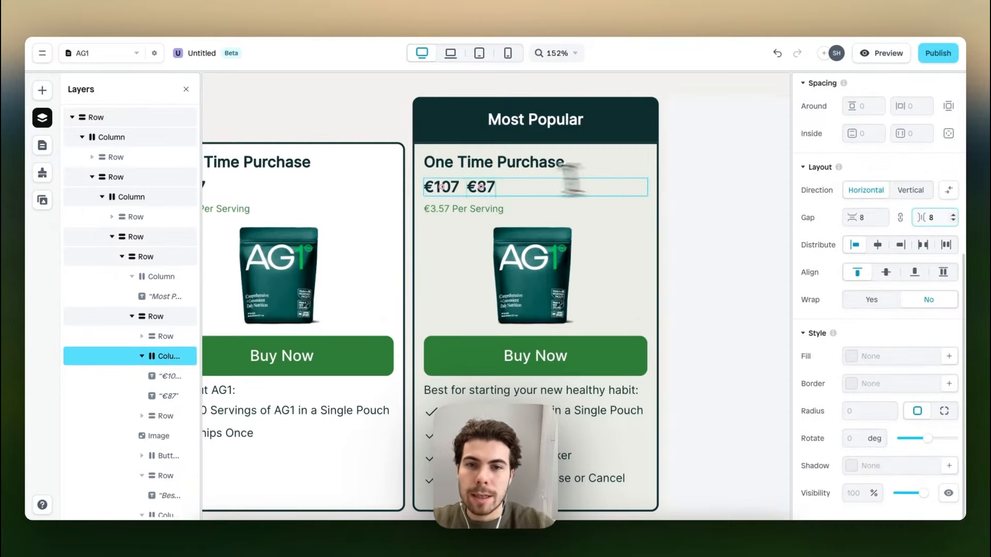
Strike through the second card's €107 price and colour it light grey, #AFAFAF.
click(446, 192)
scroll(919, 351, down, 5)
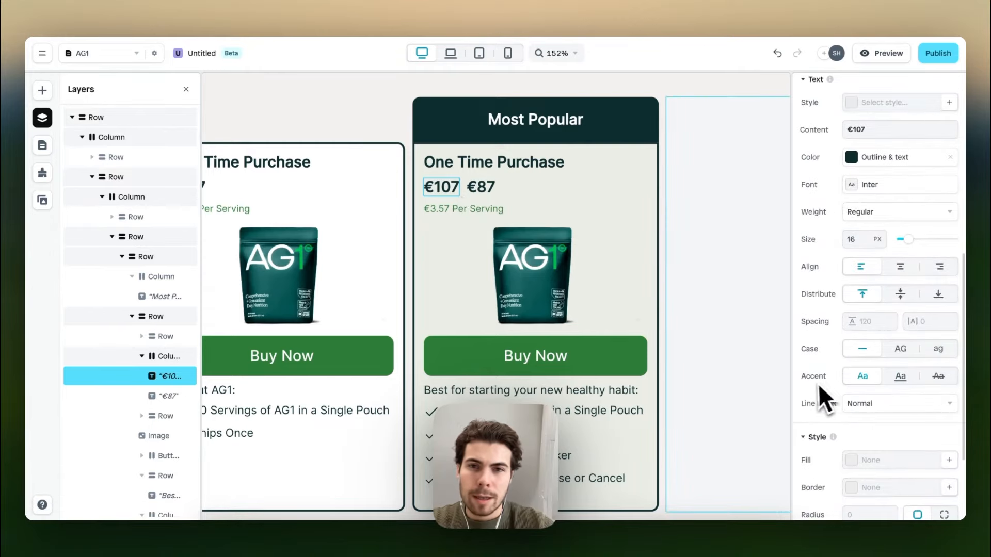
click(939, 377)
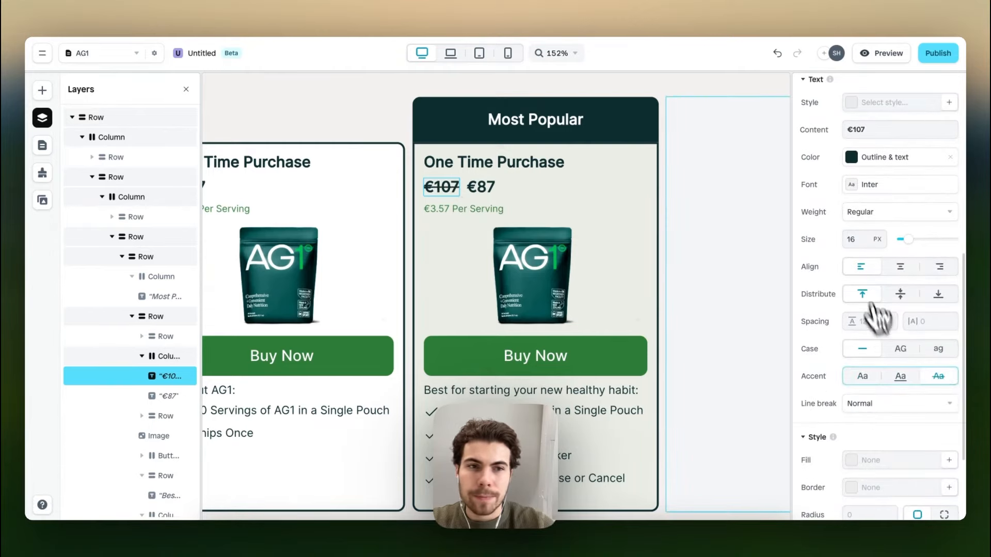
click(851, 158)
drag(682, 168, 658, 130)
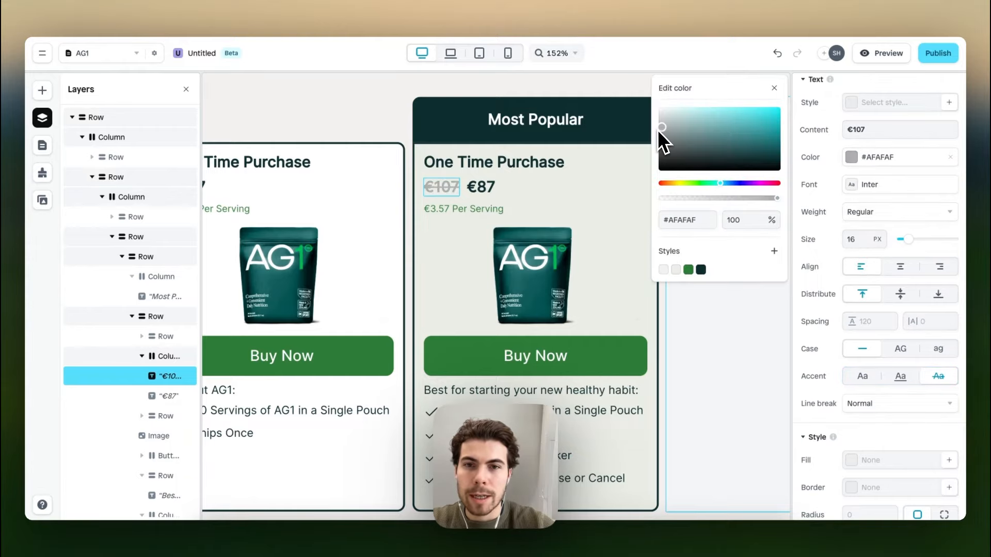
click(561, 209)
Check the button wording on the AG1 site and change the second card's button label to "Start Now".
scroll(553, 215, right, 1)
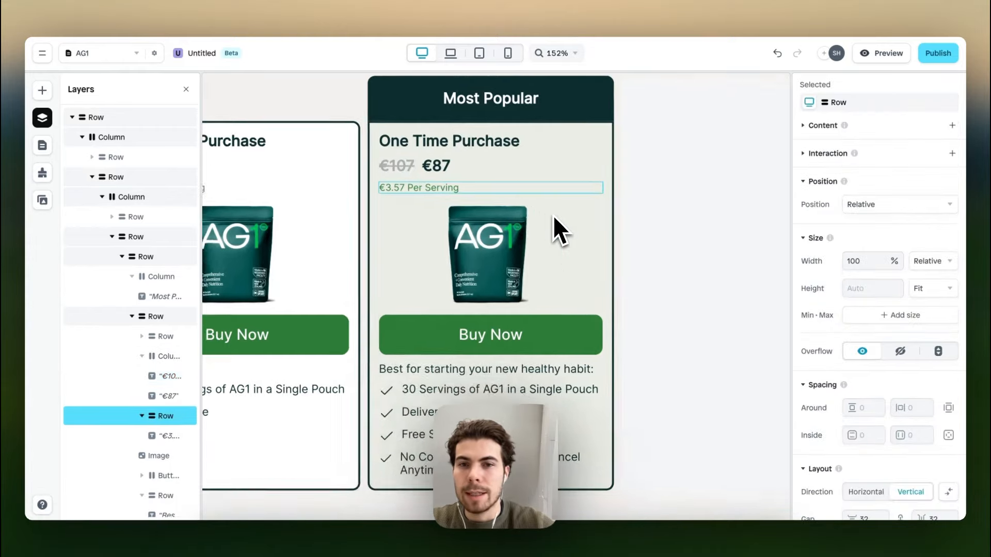
scroll(553, 216, down, 4)
click(314, 3)
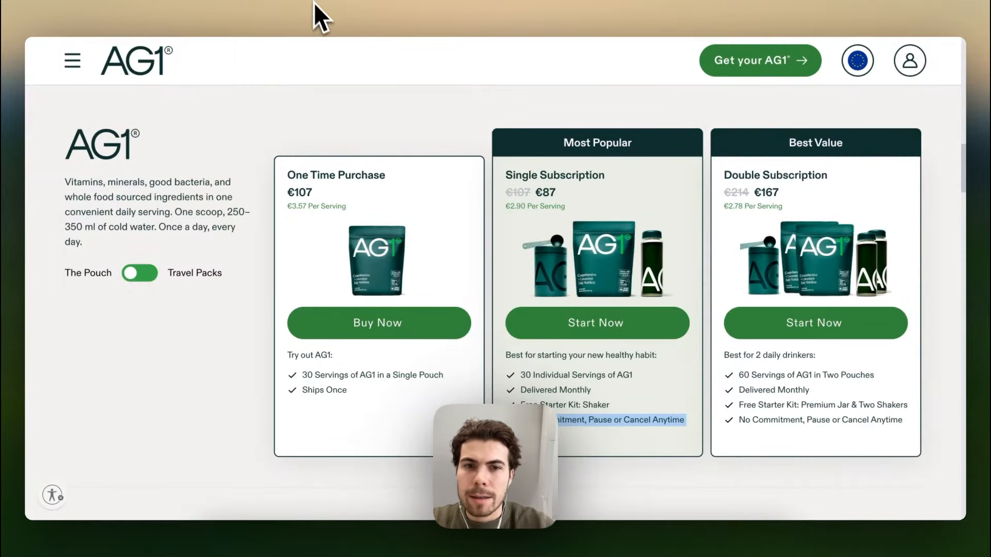
click(252, 5)
click(513, 296)
double_click(514, 297)
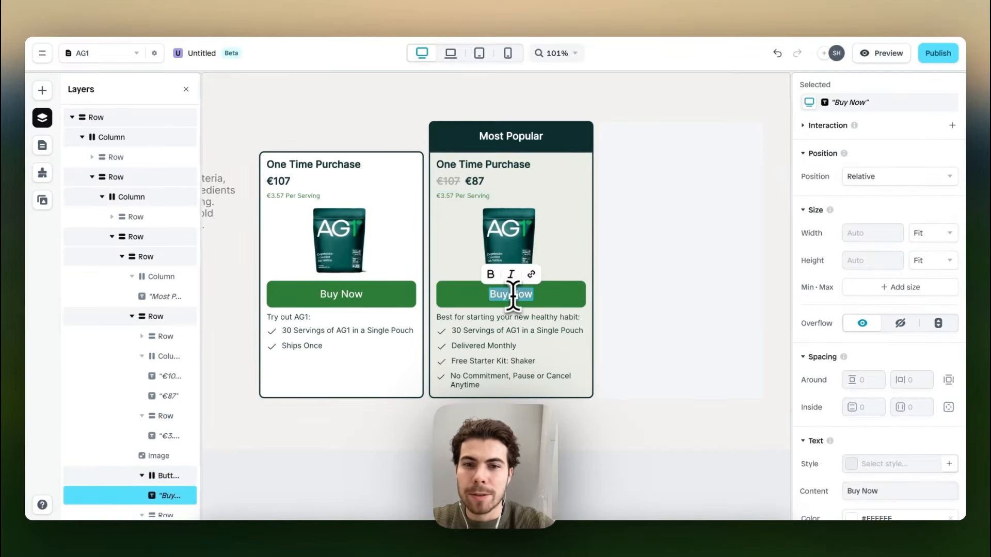
text(Start Bo)
key(BackSpace)
key(BackSpace)
text(Now)
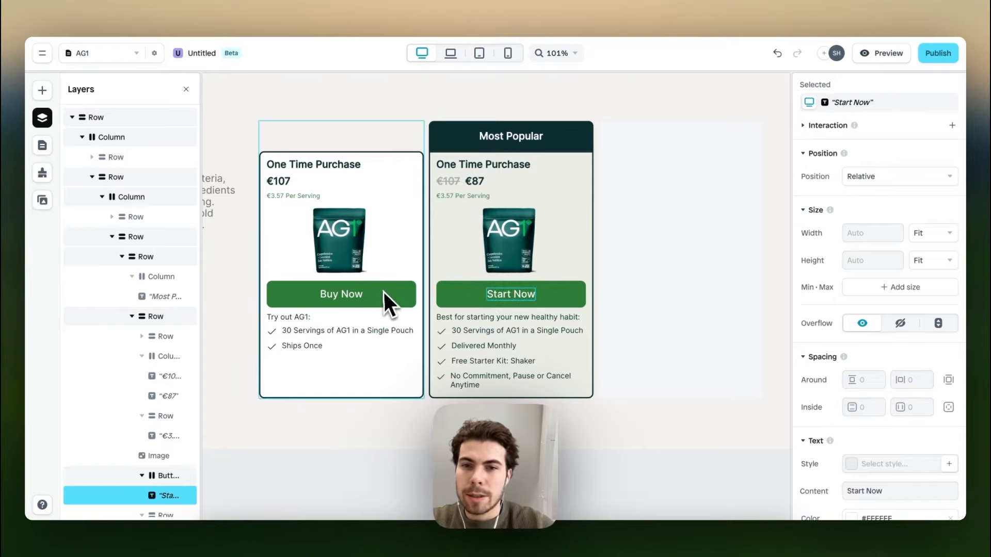
Increase the corner radius of the first card's Buy Now button to give it a pill shape.
click(401, 296)
click(402, 296)
click(396, 296)
click(393, 296)
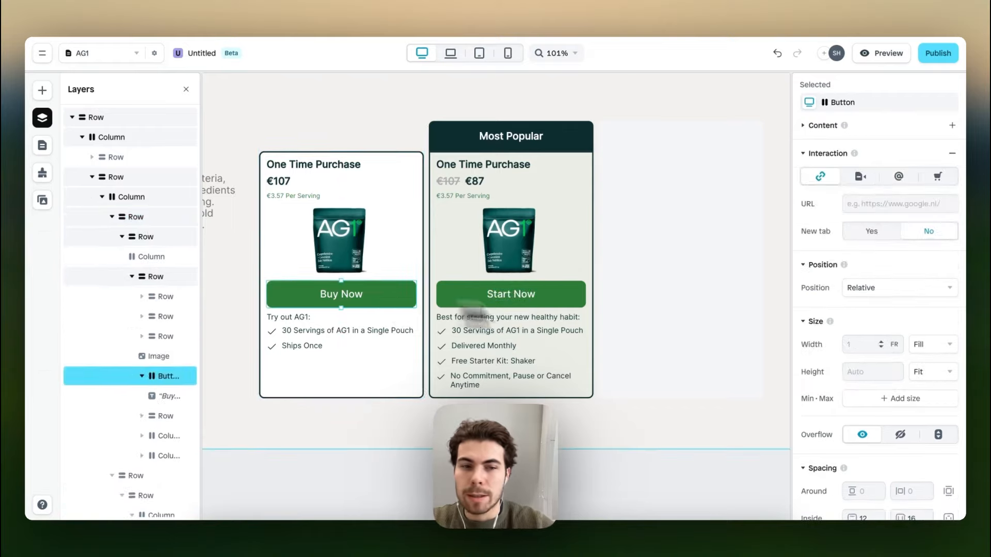
scroll(903, 363, down, 2)
click(875, 409)
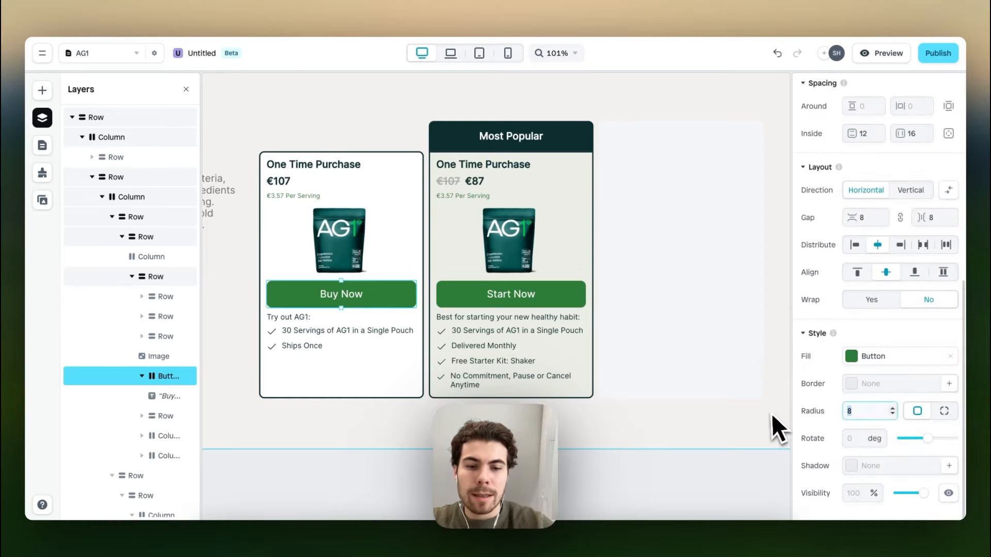
Set the corner radius of the second card's Start Now button to 99.
click(569, 304)
click(575, 300)
scroll(874, 376, down, 5)
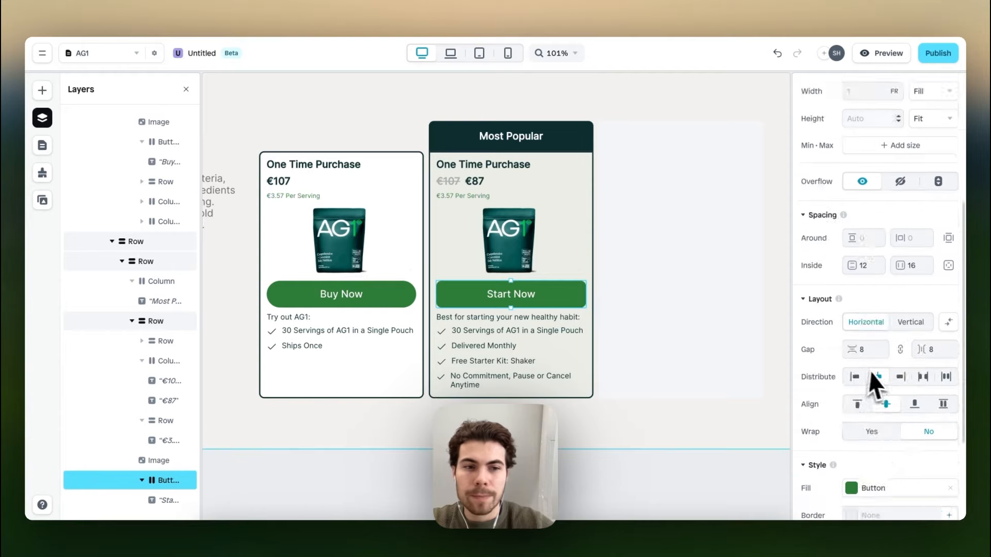
scroll(829, 349, down, 2)
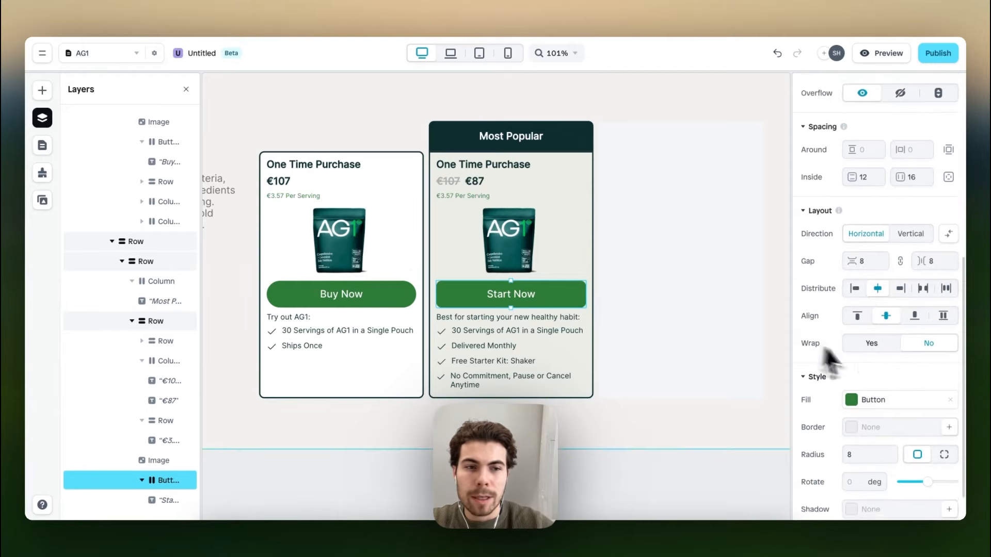
click(857, 411)
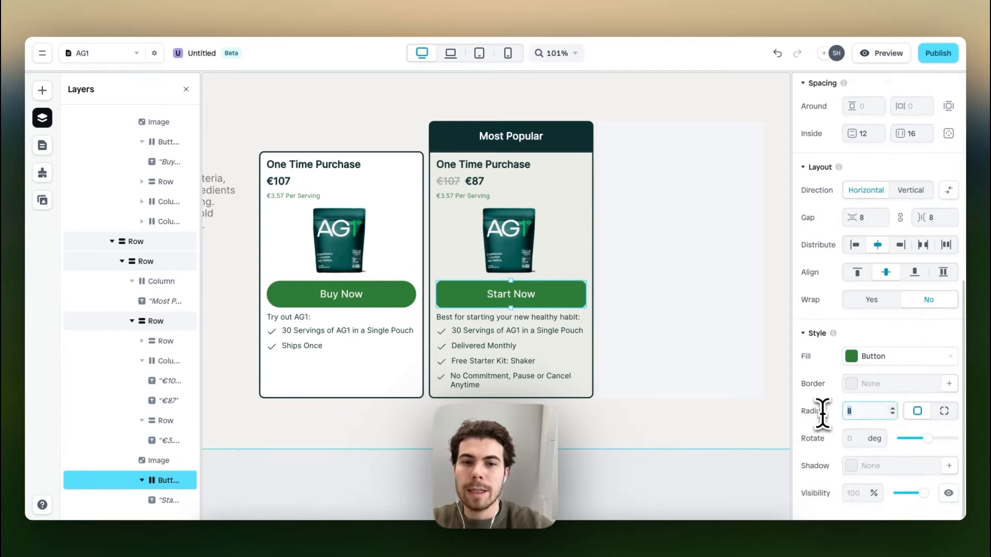
text(99)
click(661, 422)
Duplicate the "Most Popular" plan card and delete the empty placeholder beside it so that three cards fill the row.
click(539, 295)
scroll(551, 196, down, 2)
scroll(553, 196, down, 2)
scroll(553, 196, up, 2)
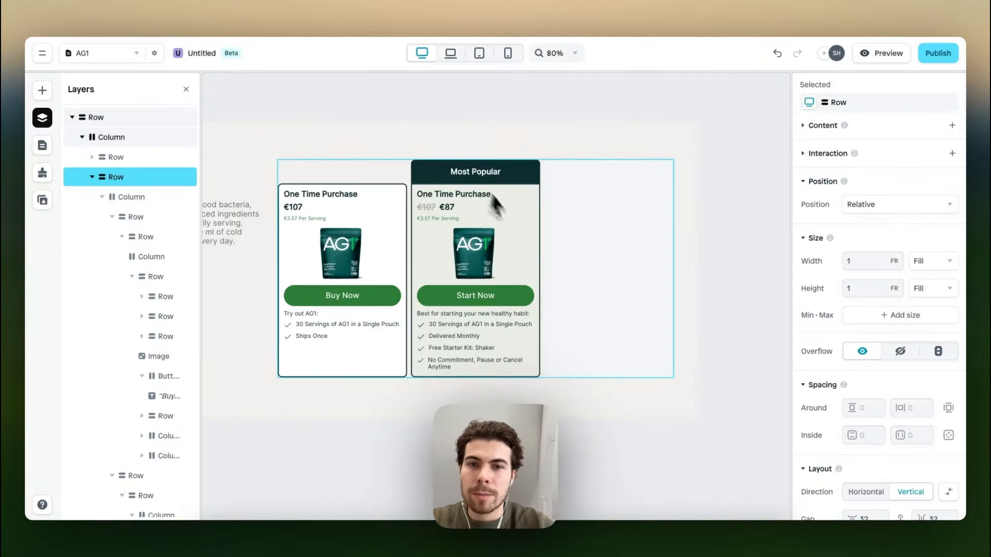
click(514, 212)
click(515, 212)
key(super+d)
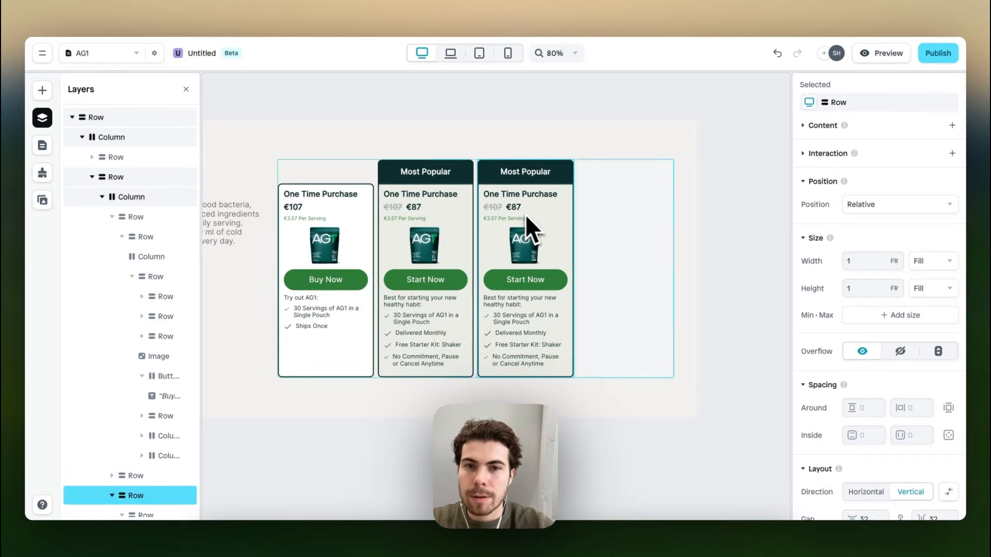
click(624, 225)
key(Delete)
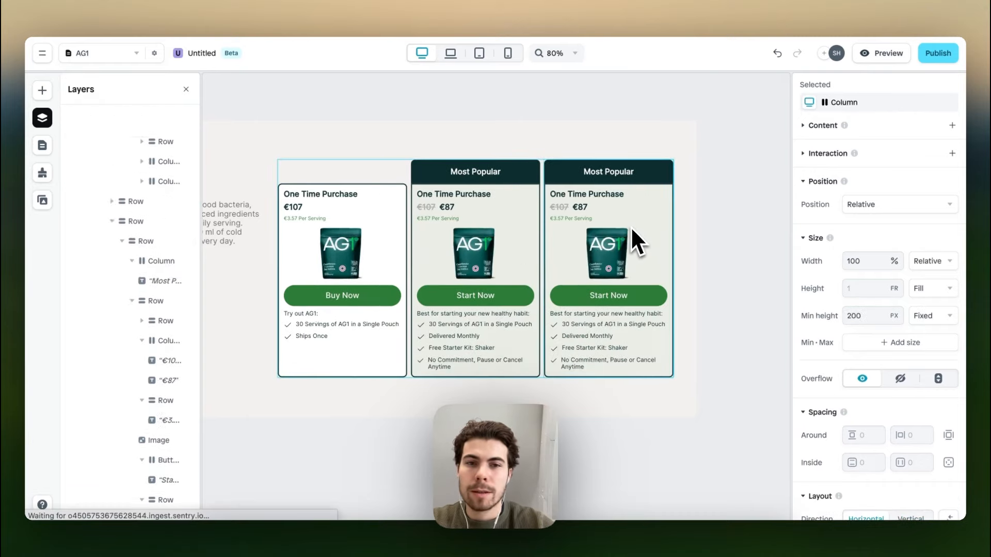
Change the fill of the third card's body to white, #FFFFFF.
click(631, 228)
double_click(641, 204)
scroll(870, 314, down, 1)
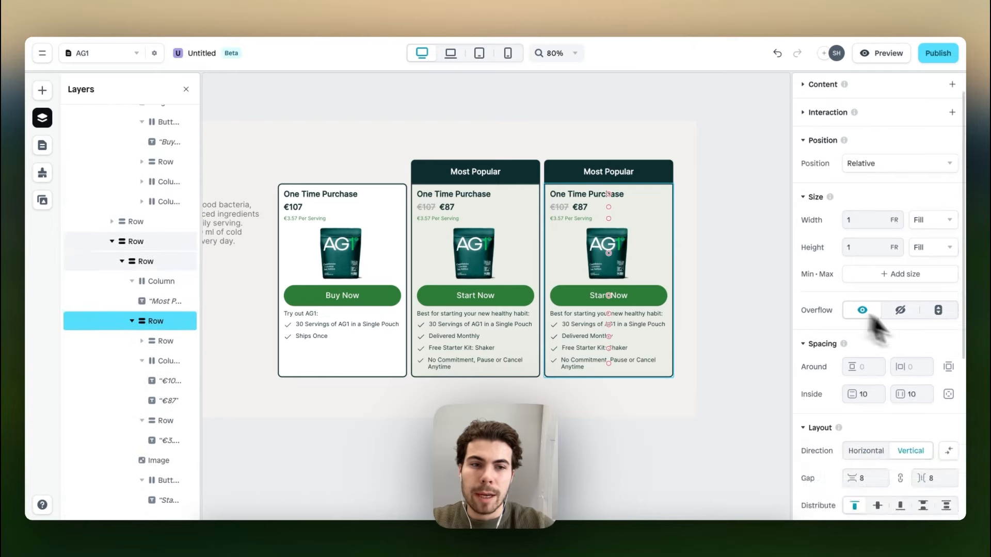
scroll(888, 341, down, 5)
click(855, 357)
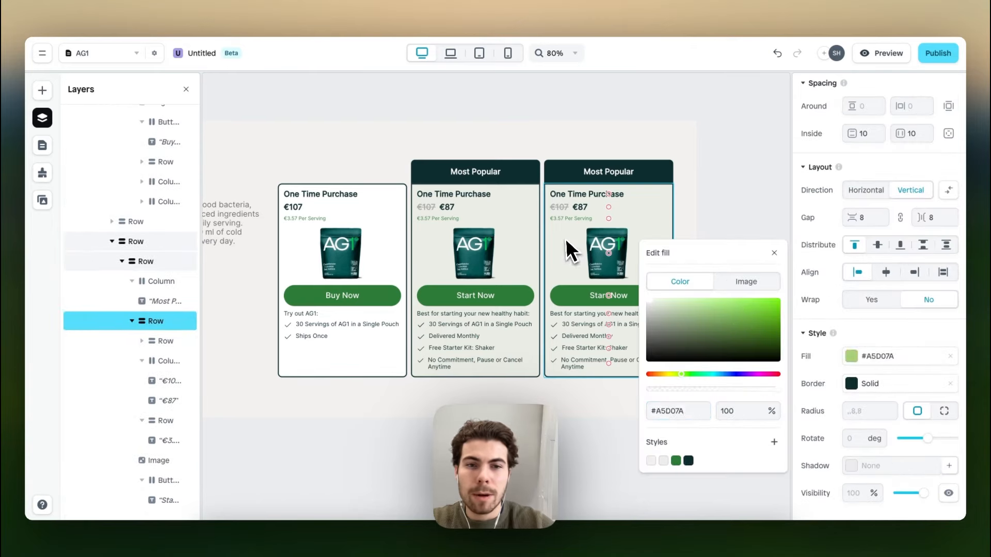
click(774, 253)
Change the third card's struck-through price to €214 and its current price to €167.
scroll(594, 211, up, 3)
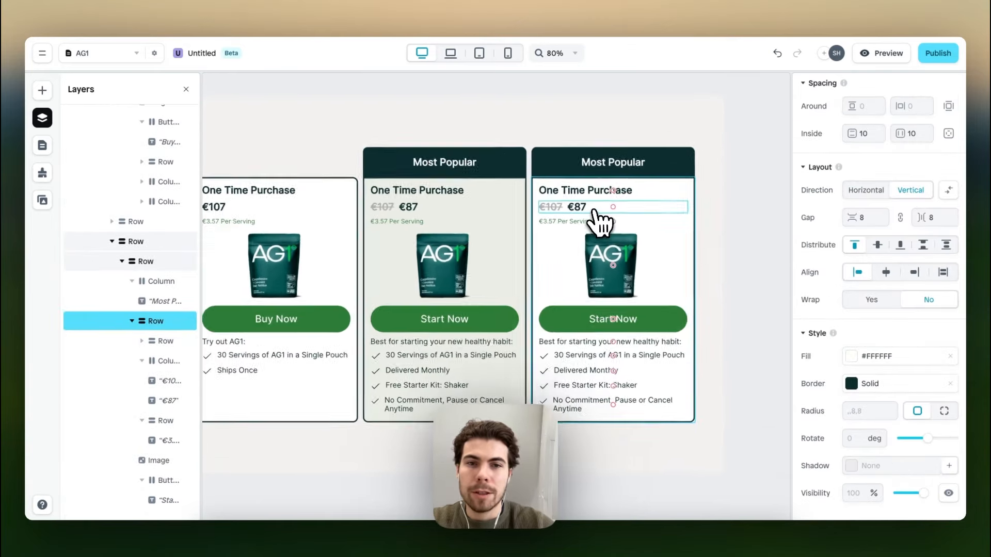
scroll(599, 222, up, 2)
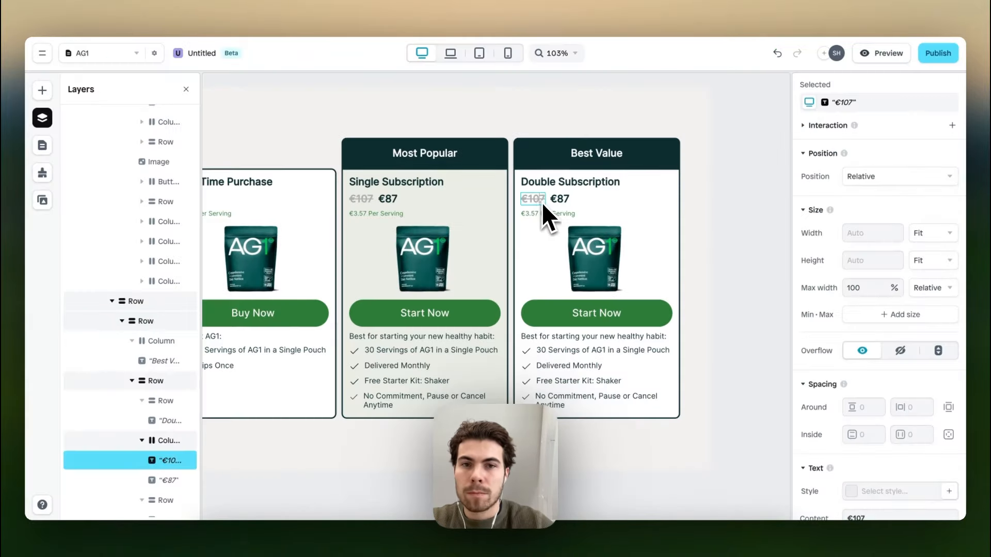
text(€214)
click(561, 199)
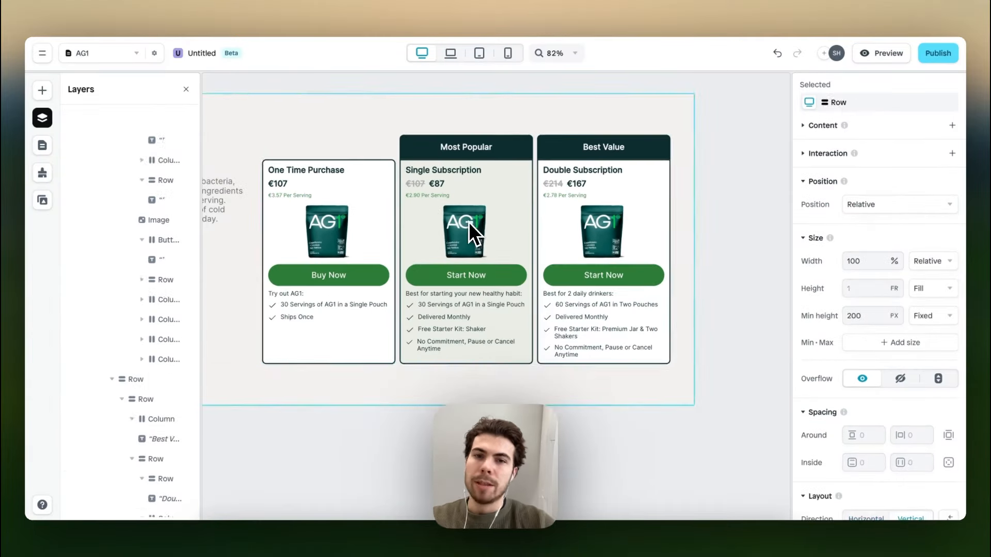
Replace the product images in the Single Subscription and Double Subscription cards with their matching AG1 bundle pictures.
double_click(468, 223)
click(896, 388)
click(738, 346)
click(601, 222)
double_click(601, 222)
click(896, 376)
click(739, 356)
click(727, 325)
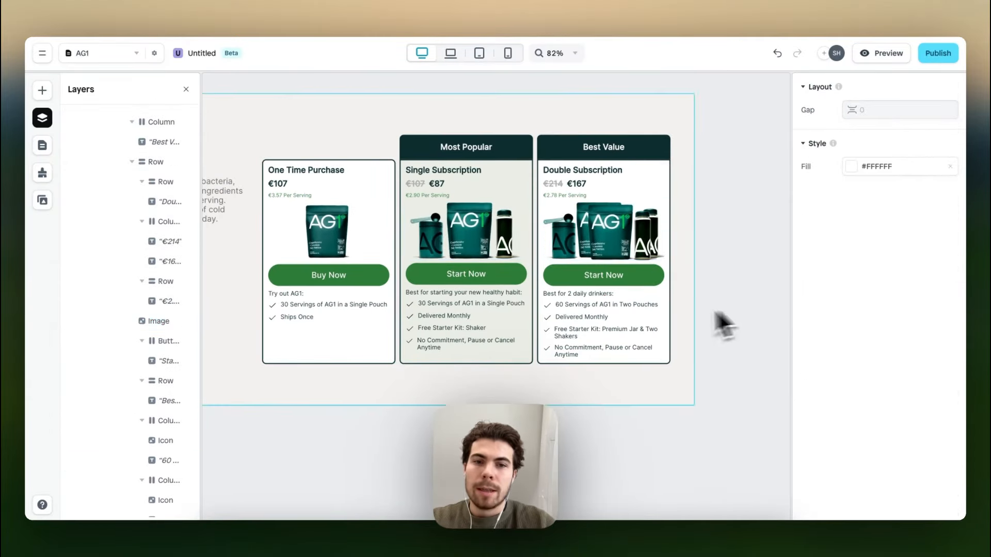
Examine the assembled pricing section and the details of its three plan cards.
scroll(642, 317, left, 1)
scroll(520, 292, up, 3)
scroll(518, 293, down, 2)
scroll(518, 292, left, 1)
scroll(518, 293, down, 3)
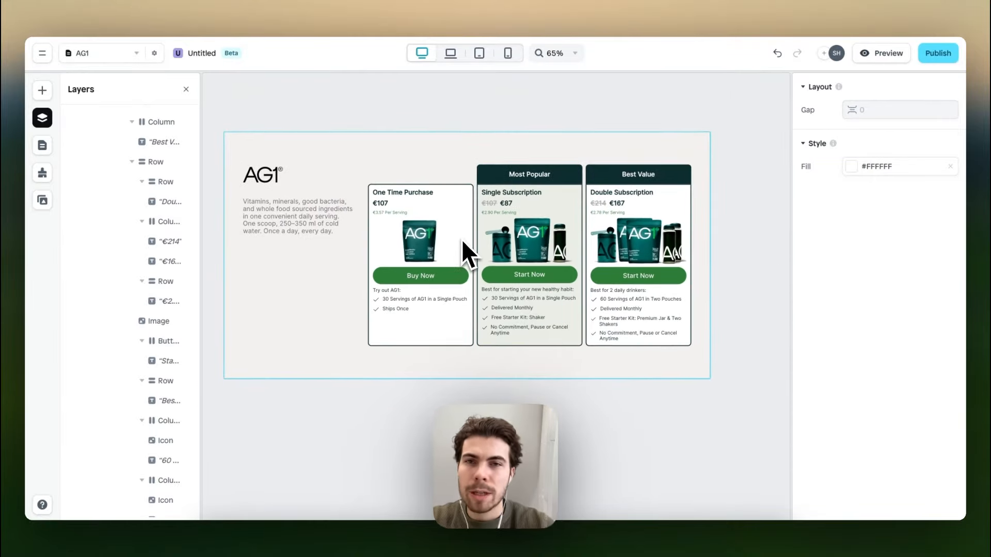
click(451, 226)
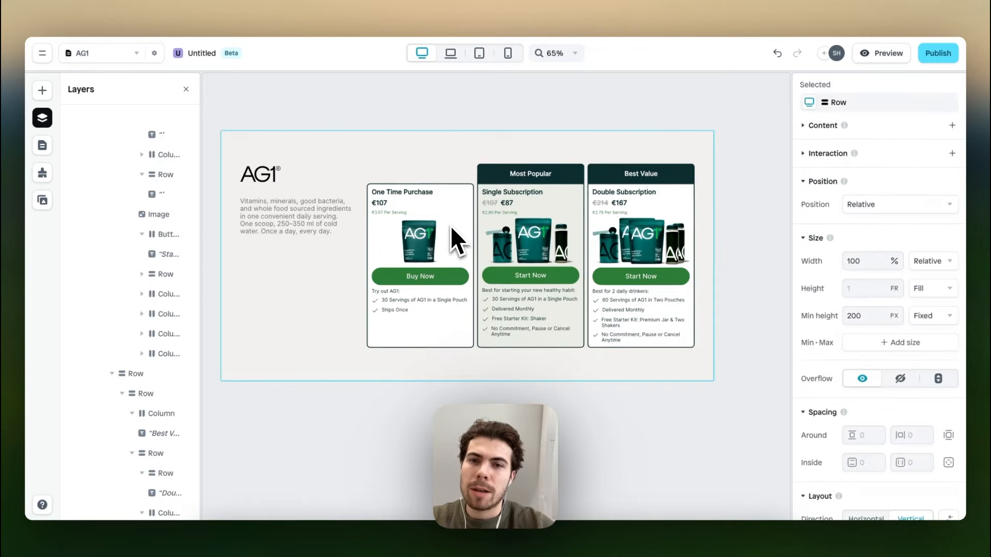
scroll(451, 225, up, 1)
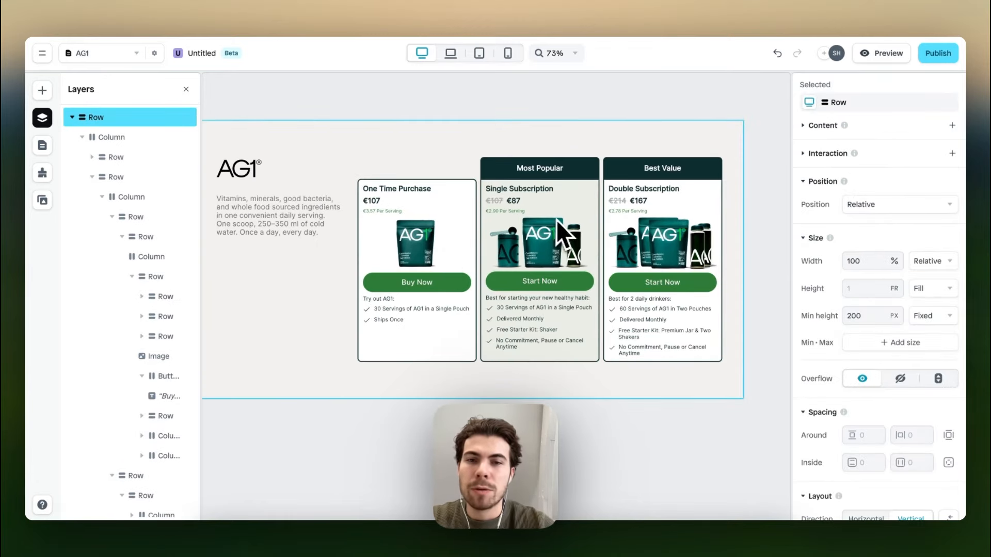
scroll(482, 202, left, 1)
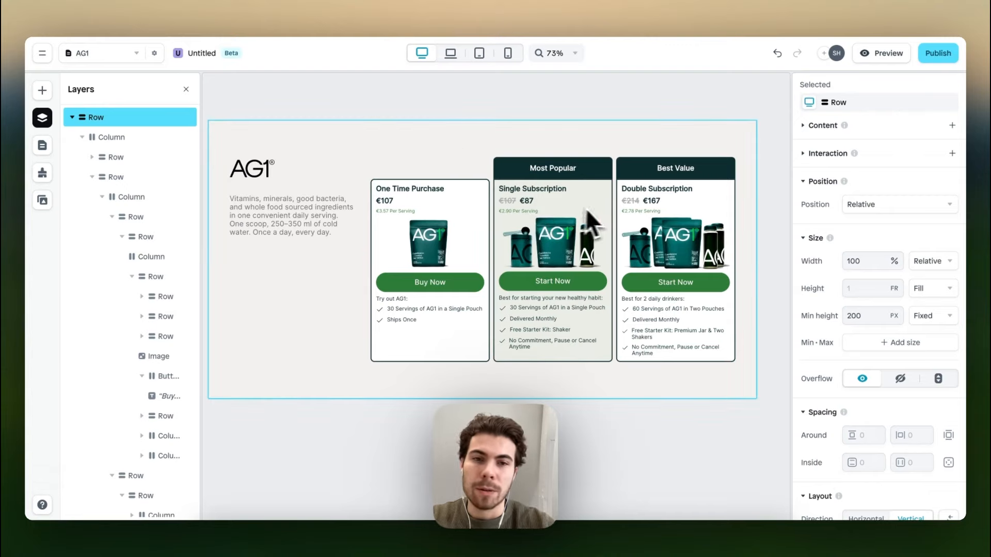
scroll(594, 206, up, 2)
scroll(596, 204, up, 2)
click(655, 181)
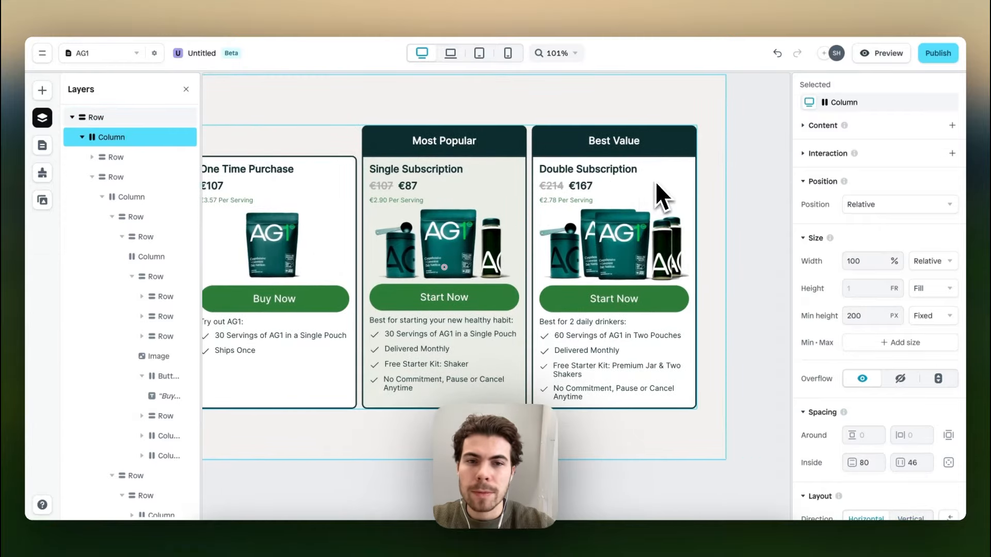
scroll(621, 295, down, 1)
scroll(578, 317, up, 4)
scroll(578, 317, down, 3)
scroll(578, 317, left, 1)
scroll(579, 317, left, 1)
scroll(284, 278, up, 4)
scroll(284, 278, down, 3)
scroll(283, 279, up, 1)
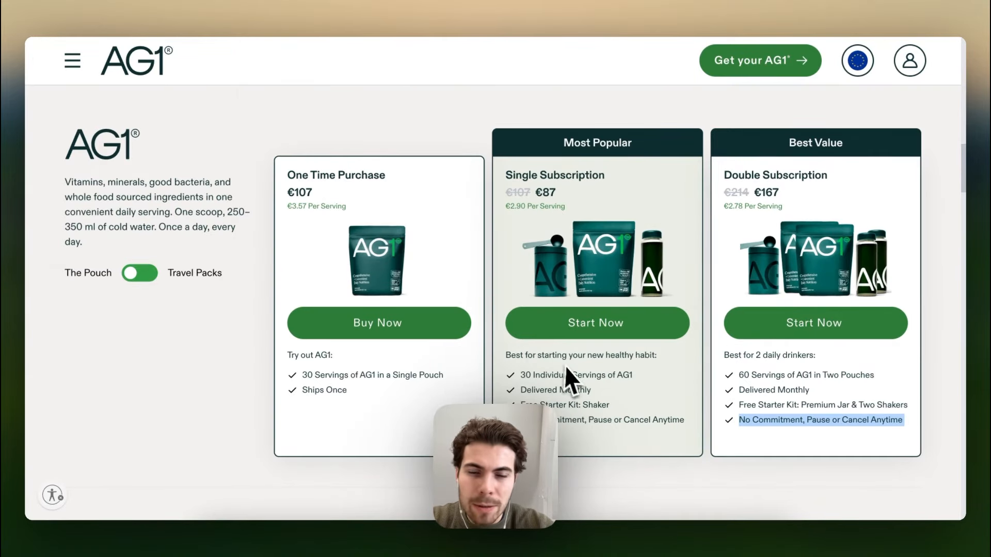
Check the caption spacing on the AG1 site and set the bottom inside spacing of the first card's "Try out AG1:" row to 8.
triple_click(539, 355)
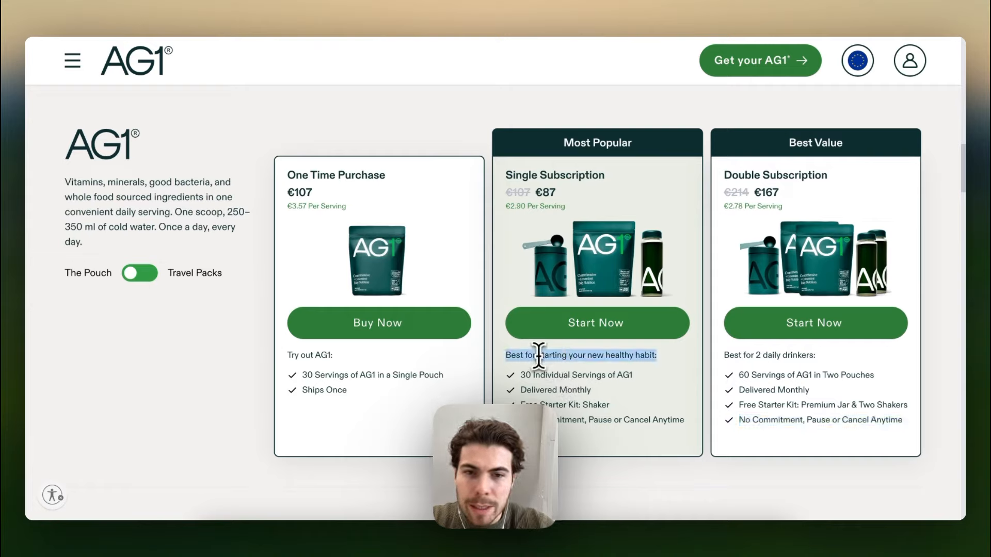
triple_click(565, 375)
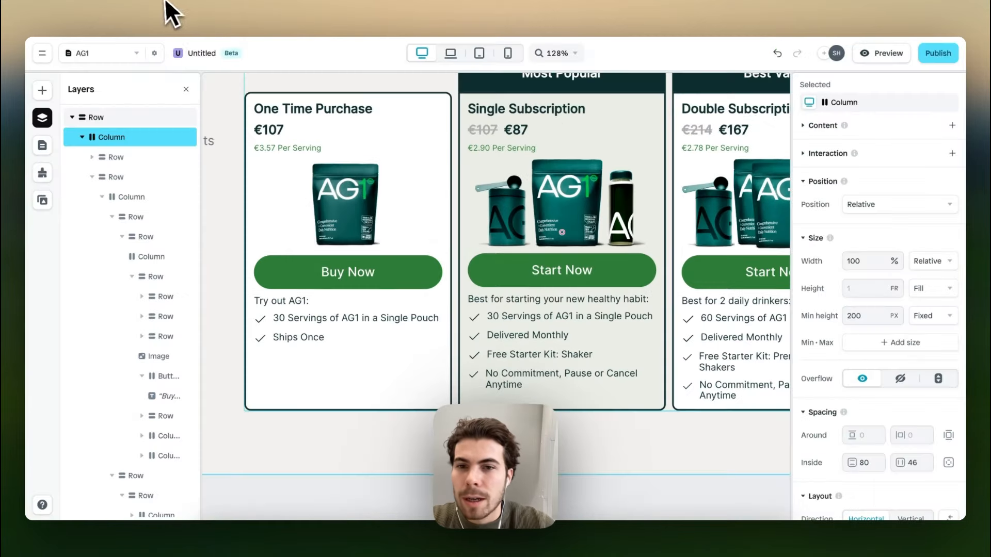
click(286, 316)
click(286, 307)
click(291, 306)
click(294, 305)
click(296, 304)
click(283, 305)
scroll(866, 391, down, 4)
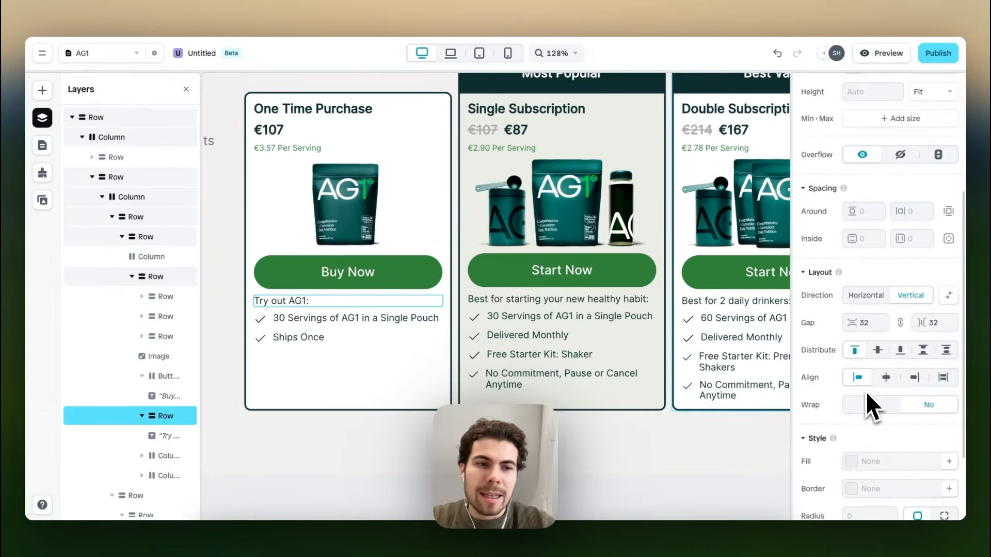
click(950, 240)
click(866, 263)
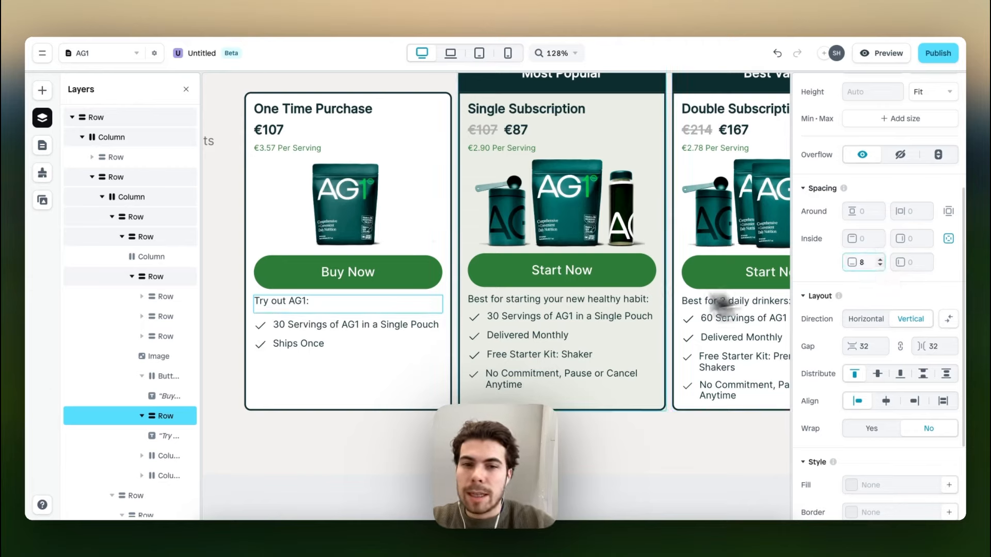
Set the bottom inside spacing of the second card's "Best for starting your new healthy habit:" row to 8.
click(581, 293)
click(586, 301)
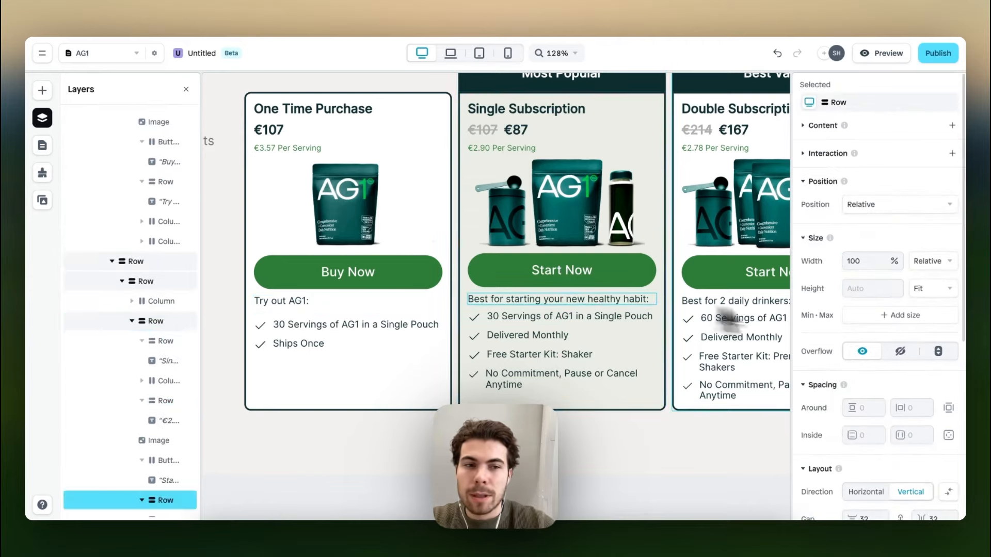
scroll(847, 329, down, 4)
click(948, 248)
click(865, 271)
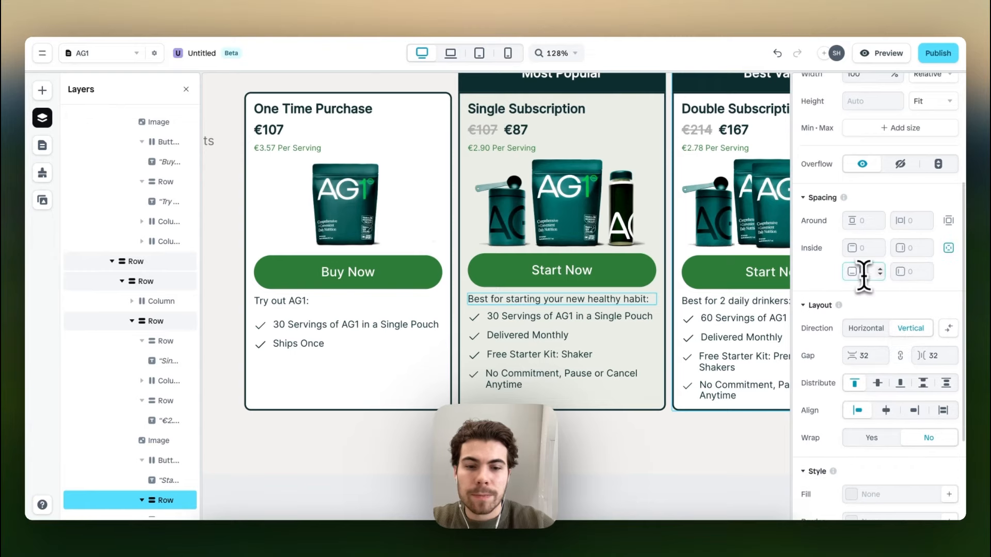
text(8)
Give the third card's "Best for 2 daily drinkers:" row a bottom inside spacing of 8.
scroll(577, 335, right, 3)
click(637, 296)
scroll(646, 297, right, 2)
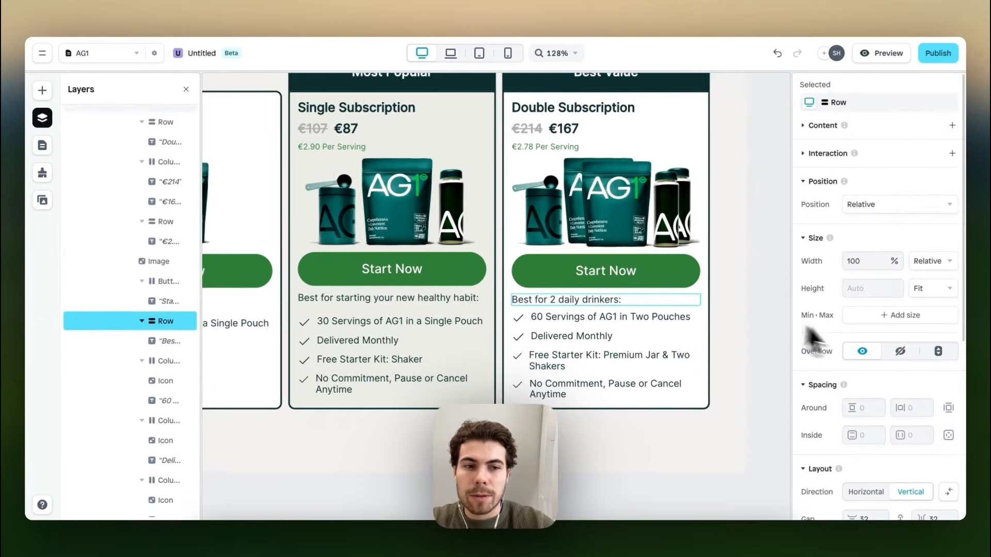
scroll(879, 342, down, 3)
click(949, 365)
click(862, 389)
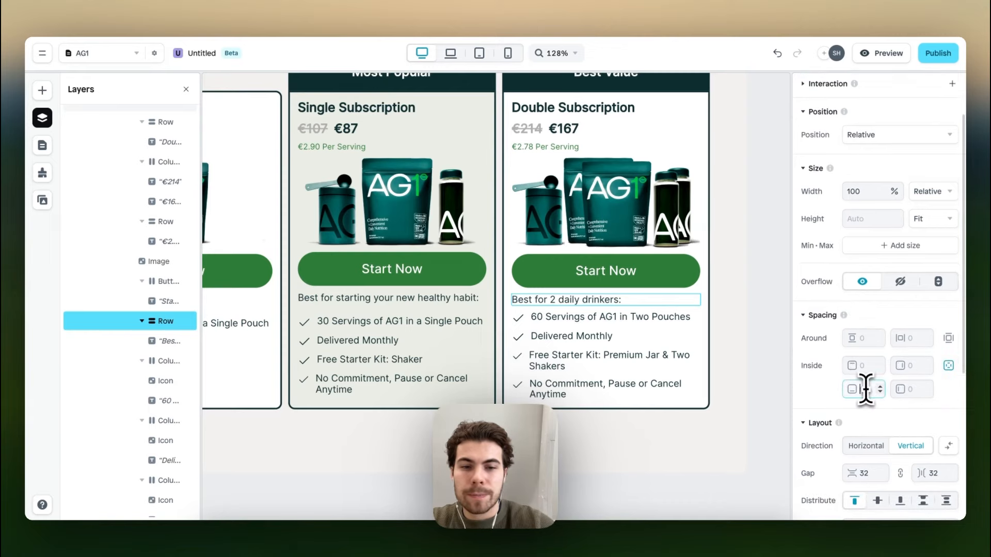
text(8)
click(743, 342)
Review the whole desktop pricing section with the adjusted caption spacing.
scroll(742, 342, down, 4)
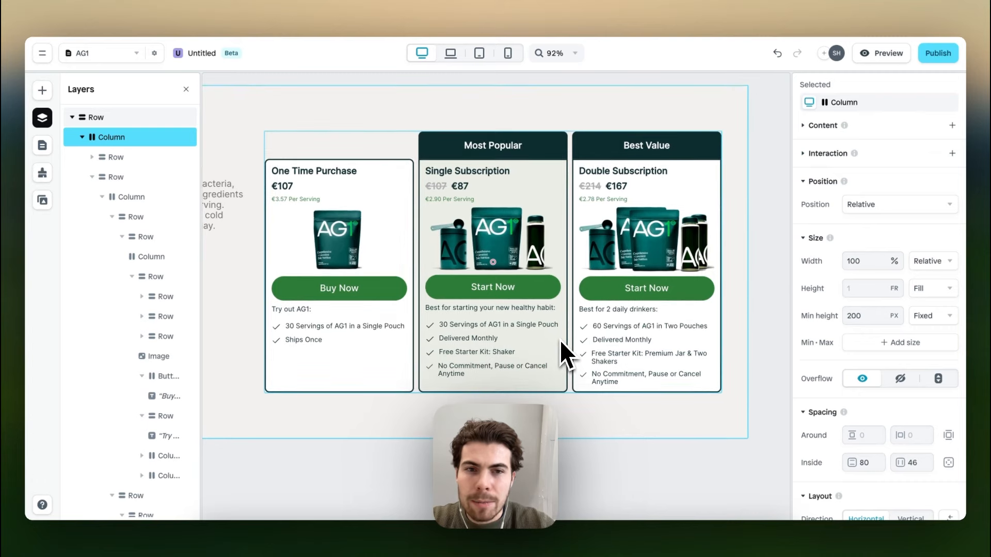
scroll(561, 341, left, 2)
scroll(560, 342, up, 1)
scroll(560, 341, down, 3)
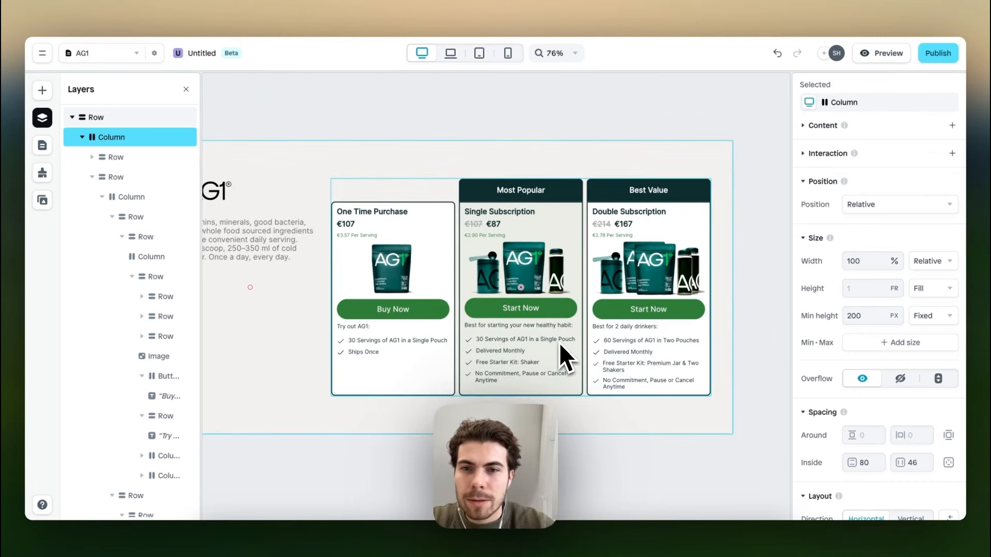
scroll(543, 303, left, 2)
scroll(543, 303, down, 1)
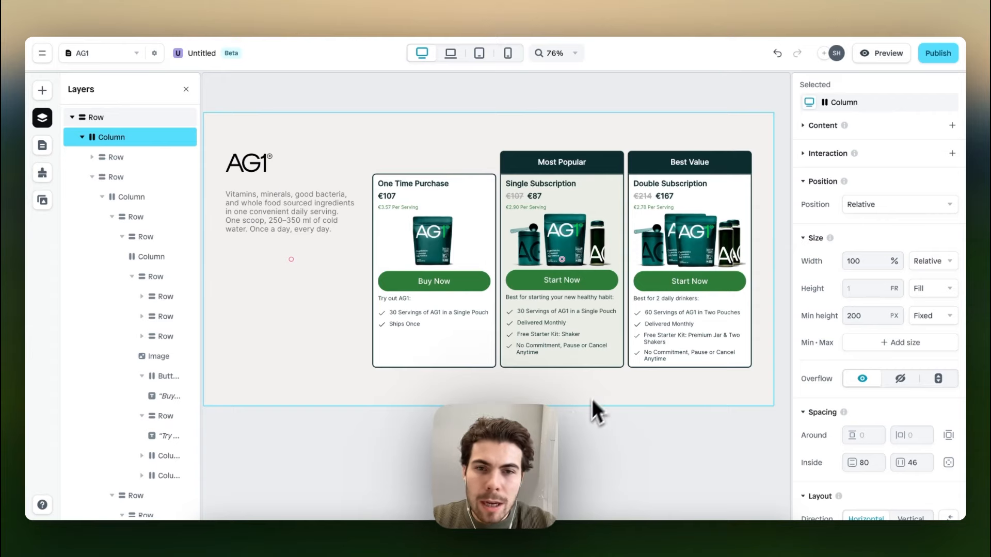
click(586, 421)
scroll(400, 232, down, 1)
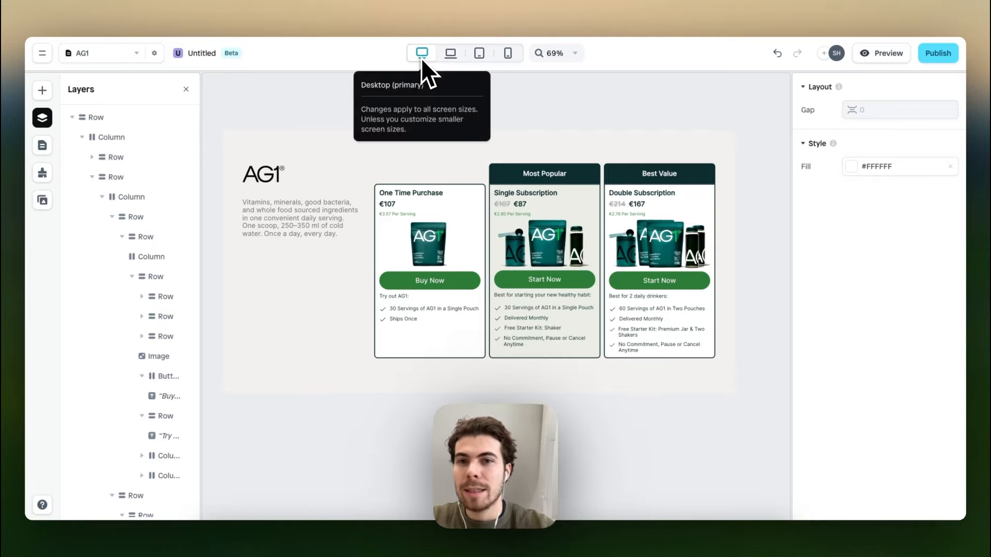
Switch to the laptop screen size and set the main column's layout direction to vertical.
click(450, 53)
click(400, 180)
click(400, 178)
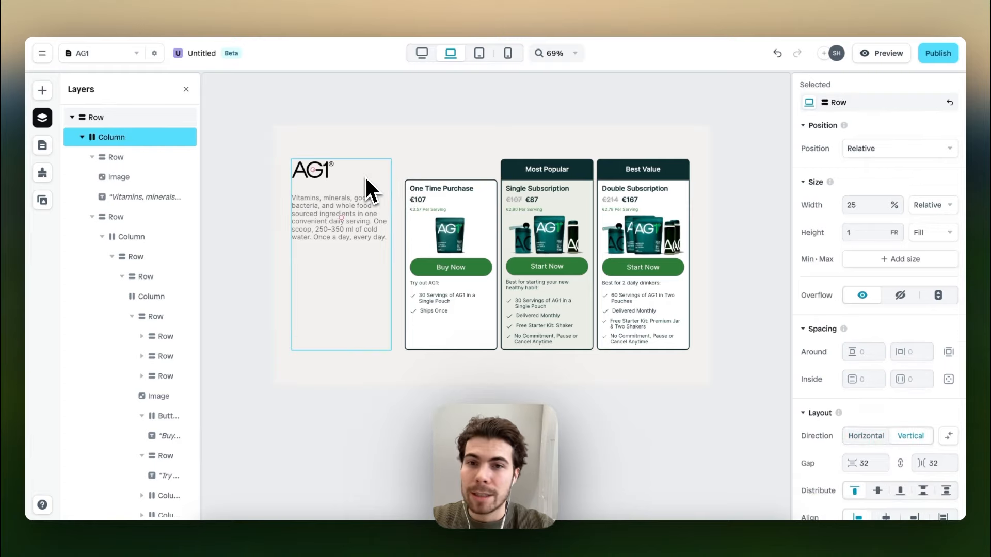
click(403, 182)
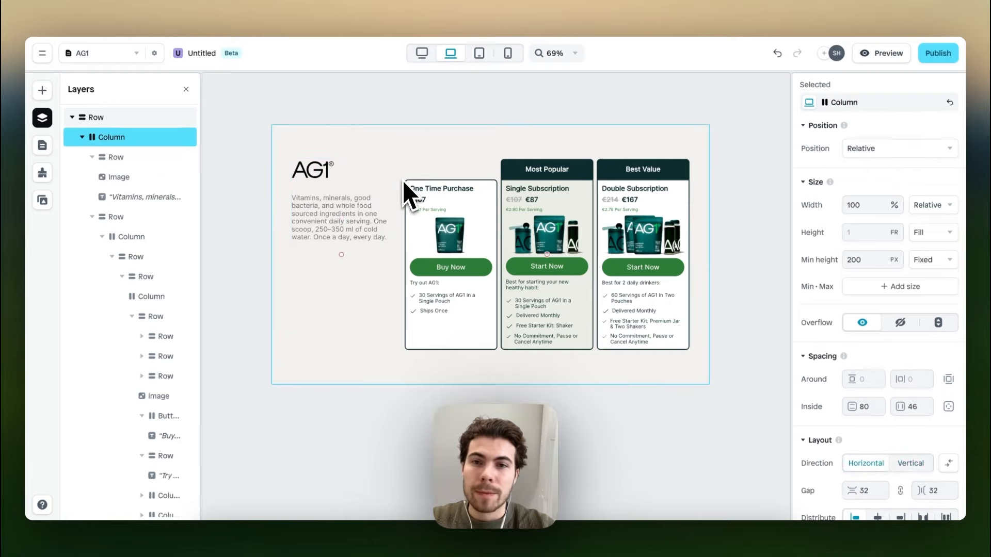
click(910, 463)
scroll(464, 248, down, 1)
Set the width of the row holding the AG1 logo and description to 75% for the laptop layout.
click(356, 161)
drag(861, 205, 797, 206)
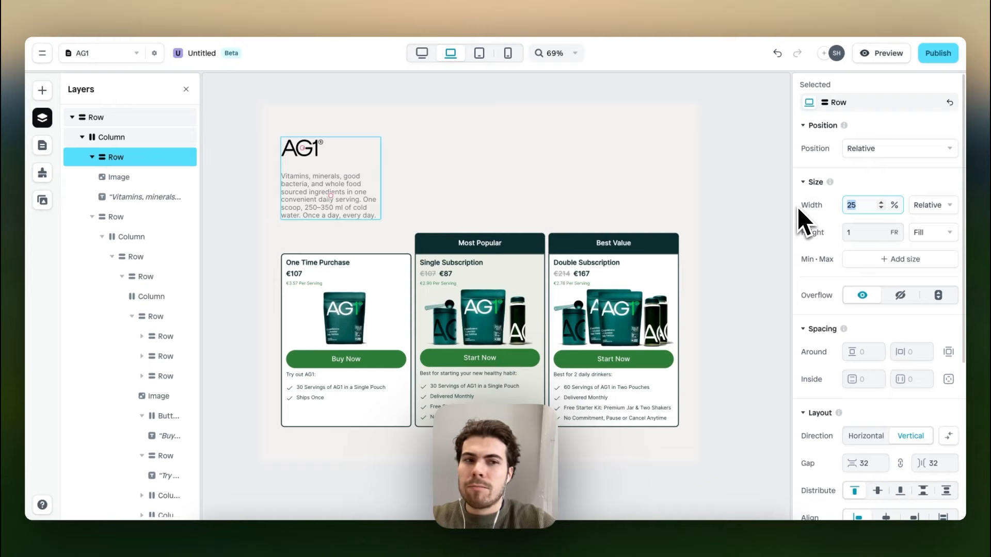
text(75)
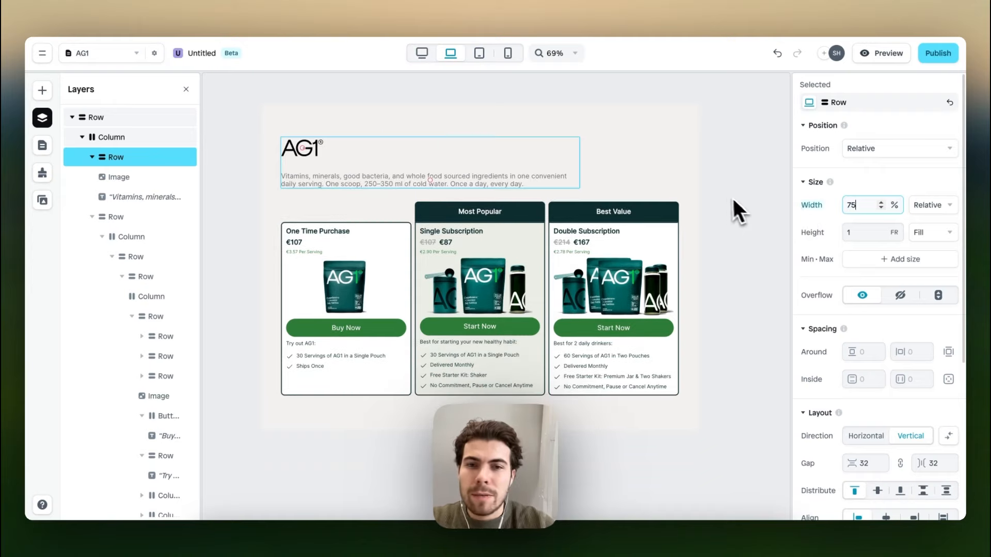
click(720, 211)
scroll(554, 218, down, 1)
scroll(466, 215, up, 2)
scroll(464, 215, down, 2)
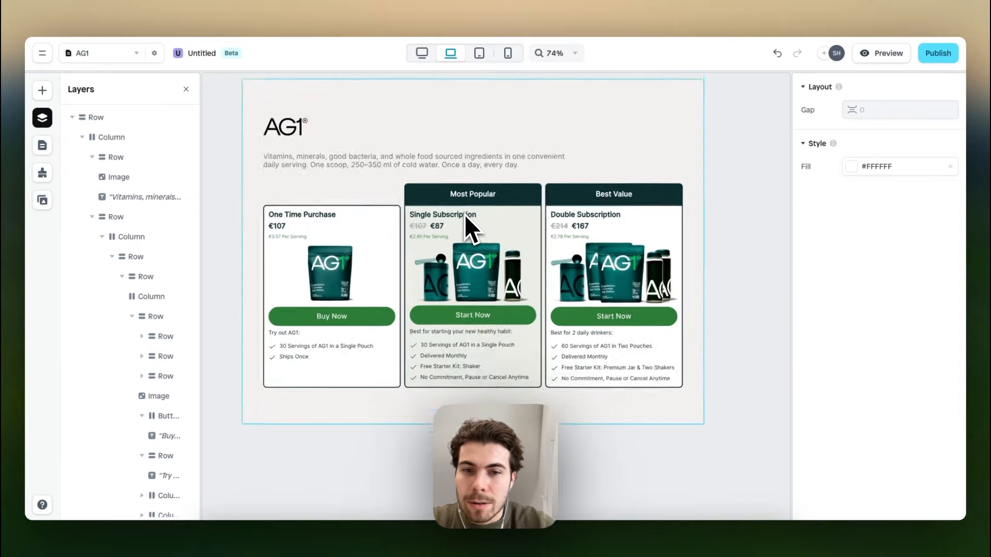
Switch to the tablet screen size and set the width of the row holding the AG1 logo and description to 100%.
click(479, 53)
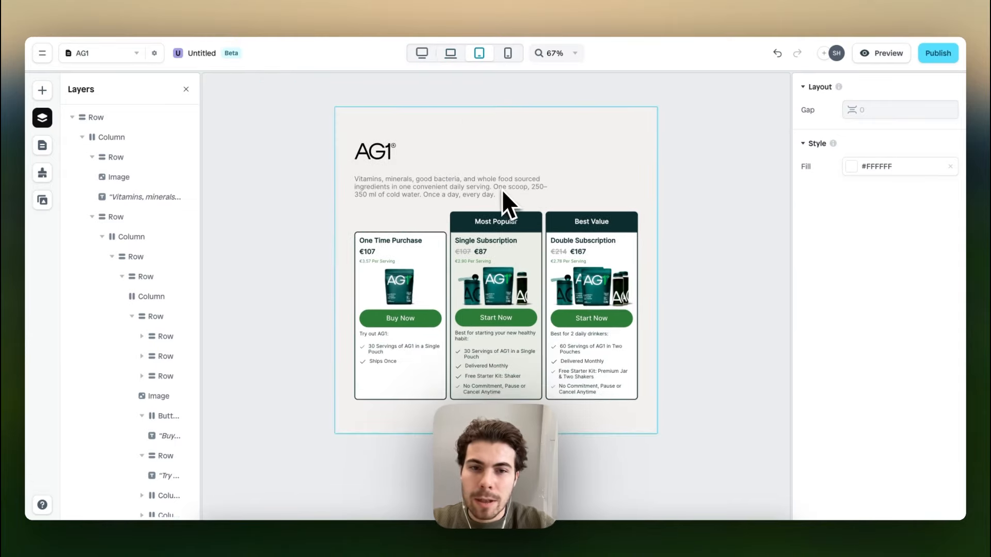
scroll(541, 314, up, 3)
scroll(541, 314, down, 2)
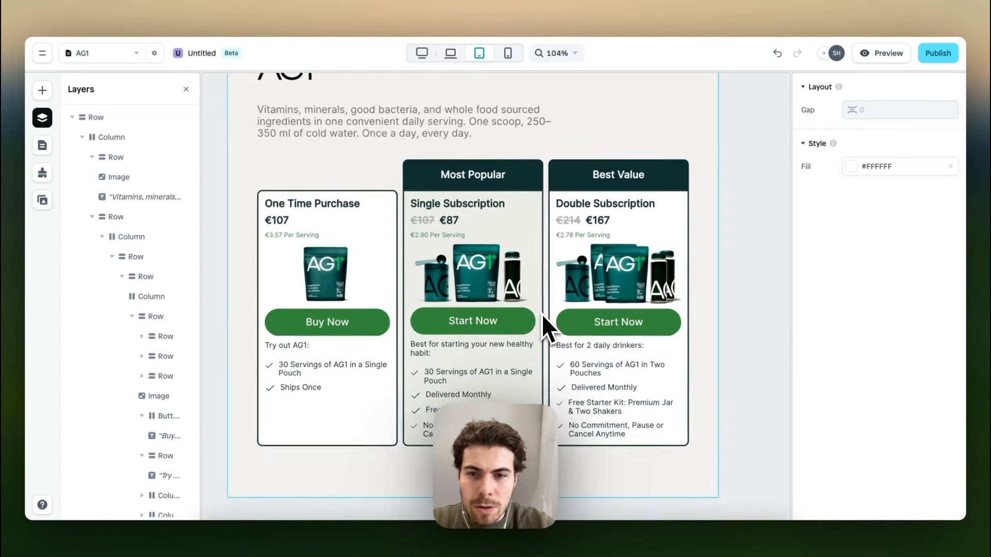
scroll(541, 314, down, 1)
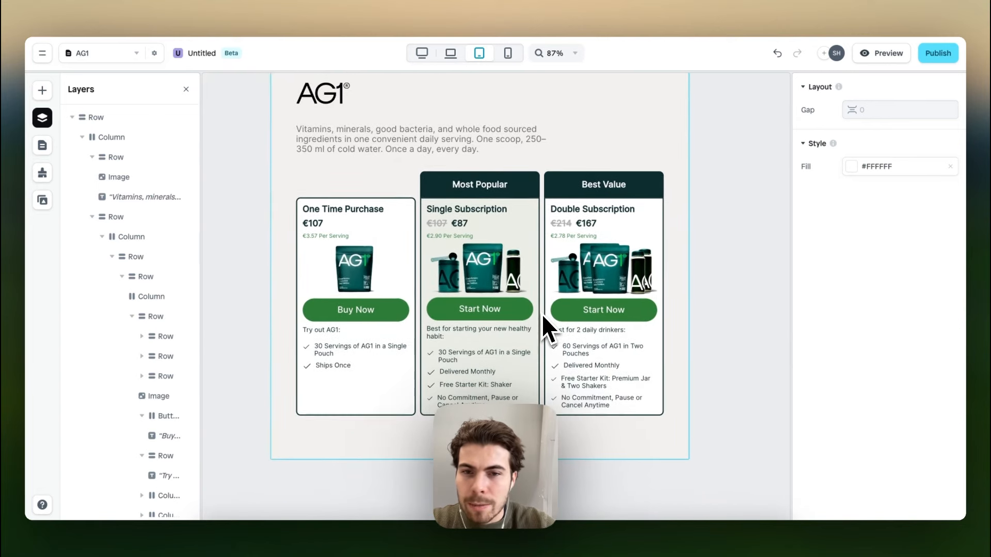
scroll(523, 287, up, 1)
scroll(514, 284, up, 1)
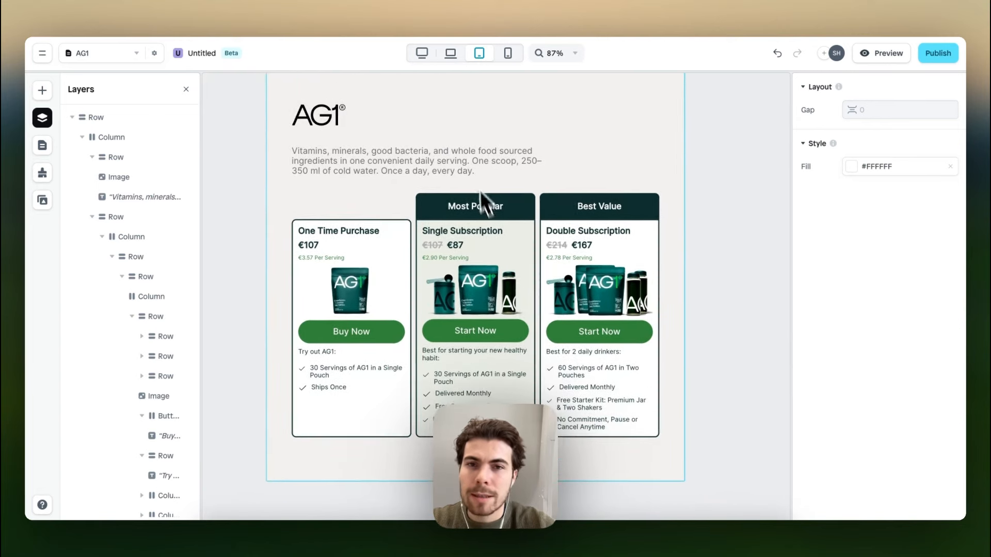
click(468, 161)
click(470, 161)
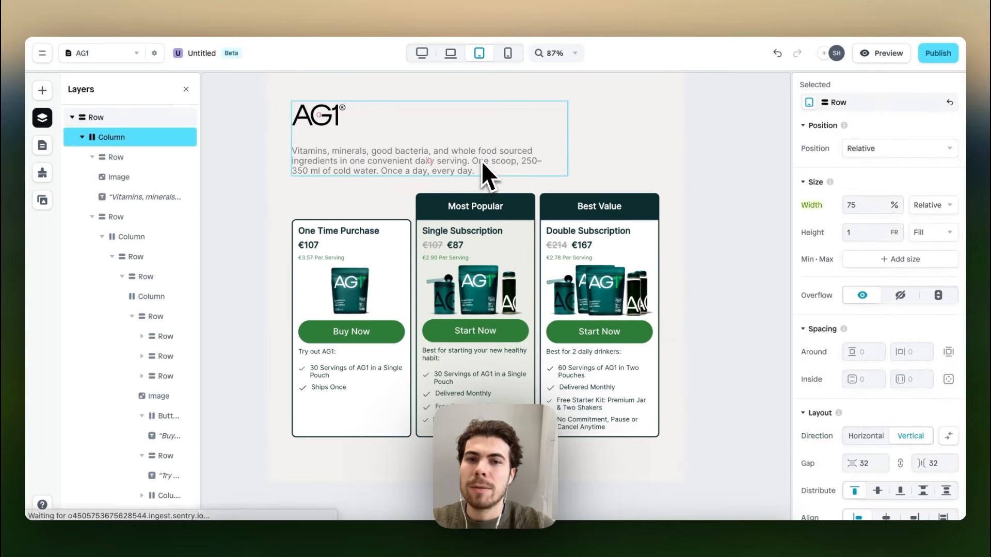
click(867, 206)
text(100)
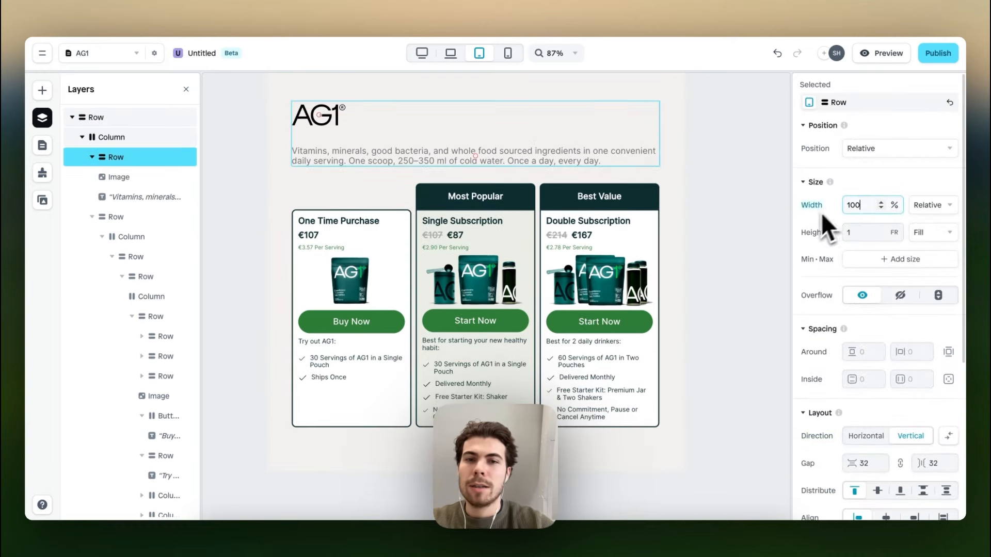
click(730, 200)
scroll(628, 204, down, 2)
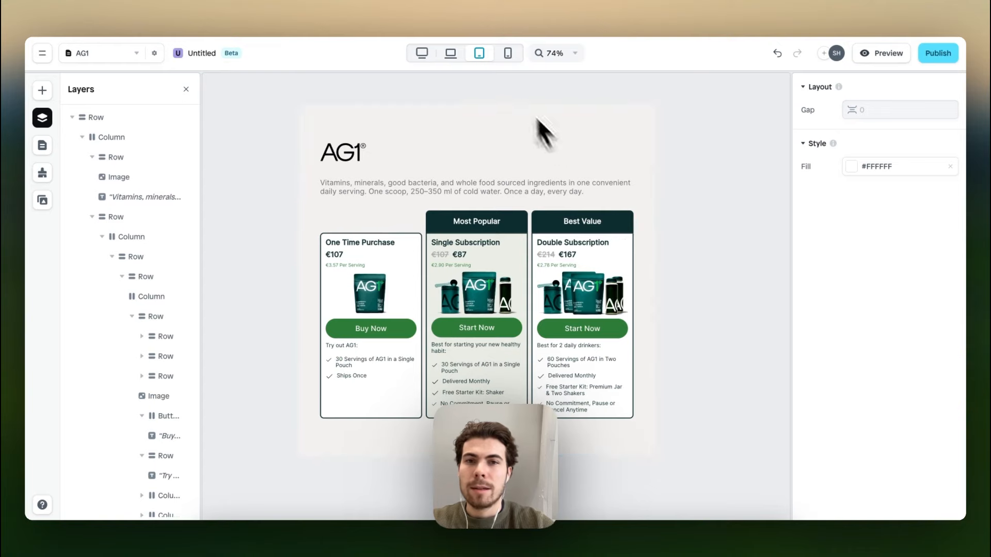
Switch to the mobile screen size and set the layout direction of the column holding the three plan cards to vertical.
click(509, 51)
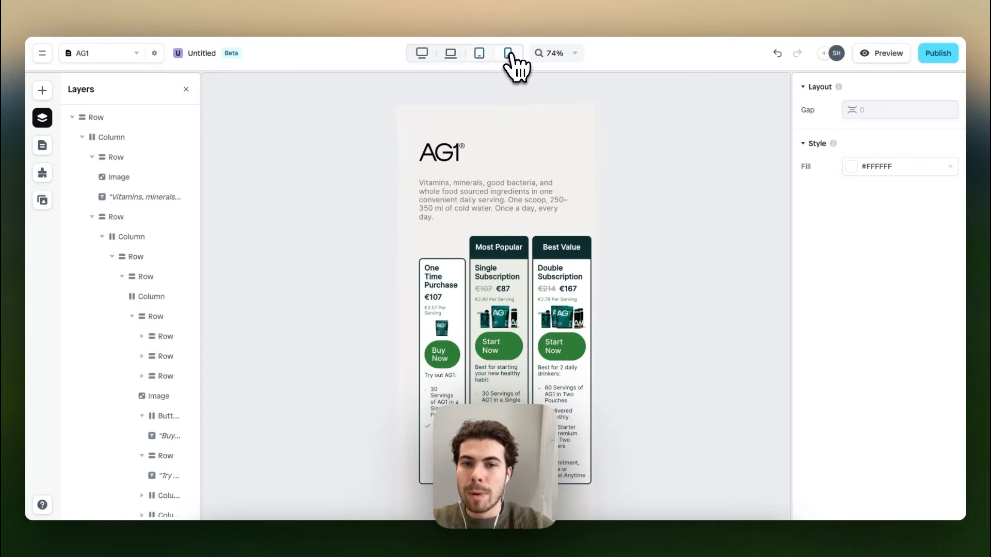
click(423, 204)
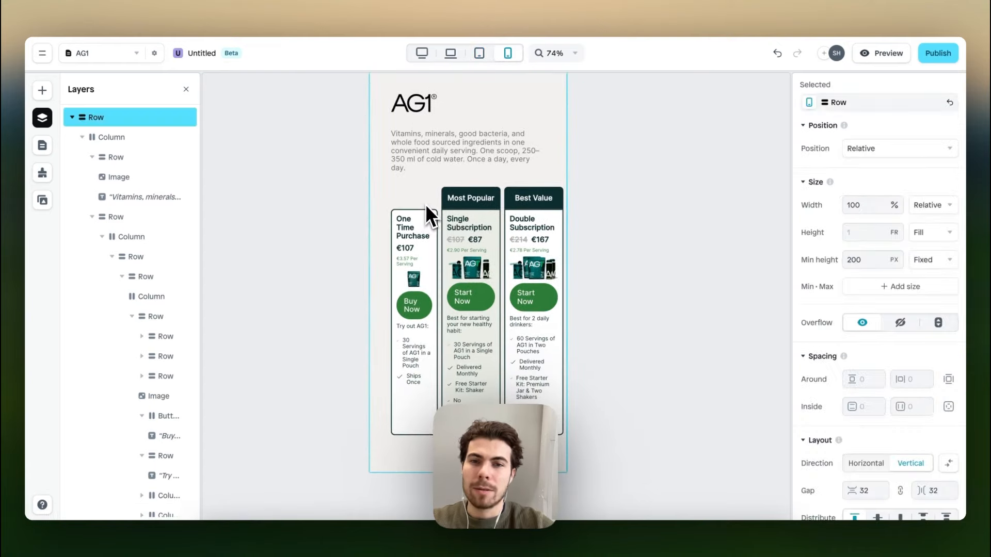
click(427, 204)
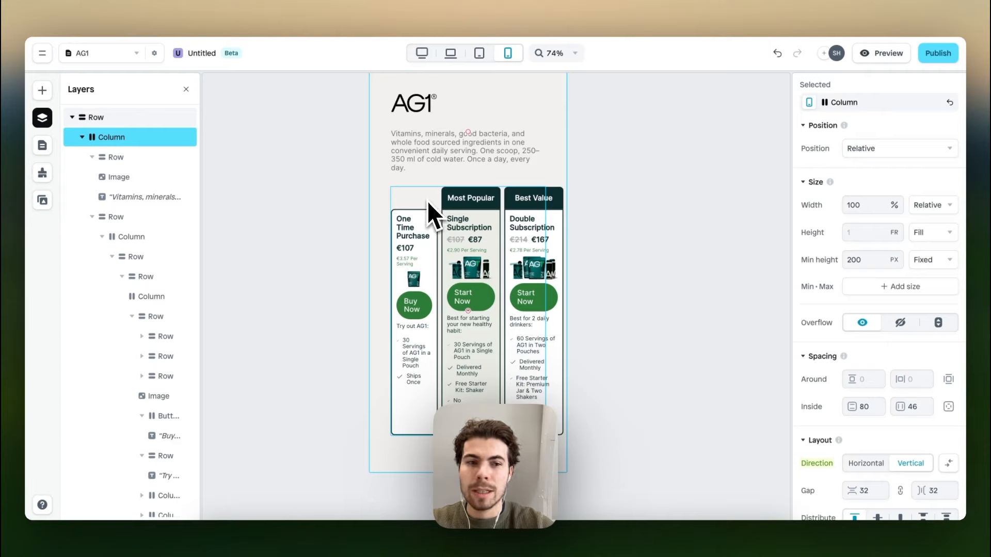
click(427, 202)
scroll(897, 436, down, 1)
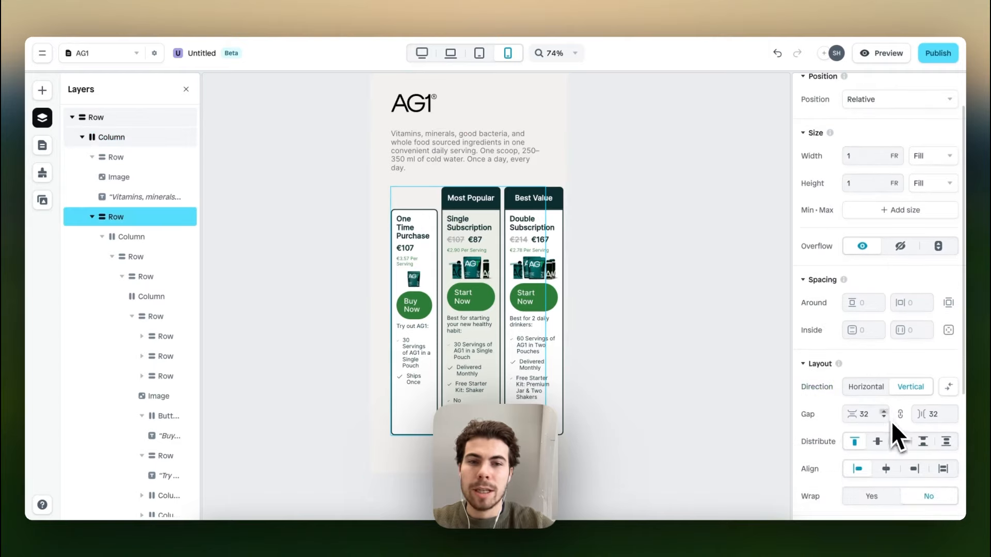
click(497, 204)
scroll(877, 418, down, 1)
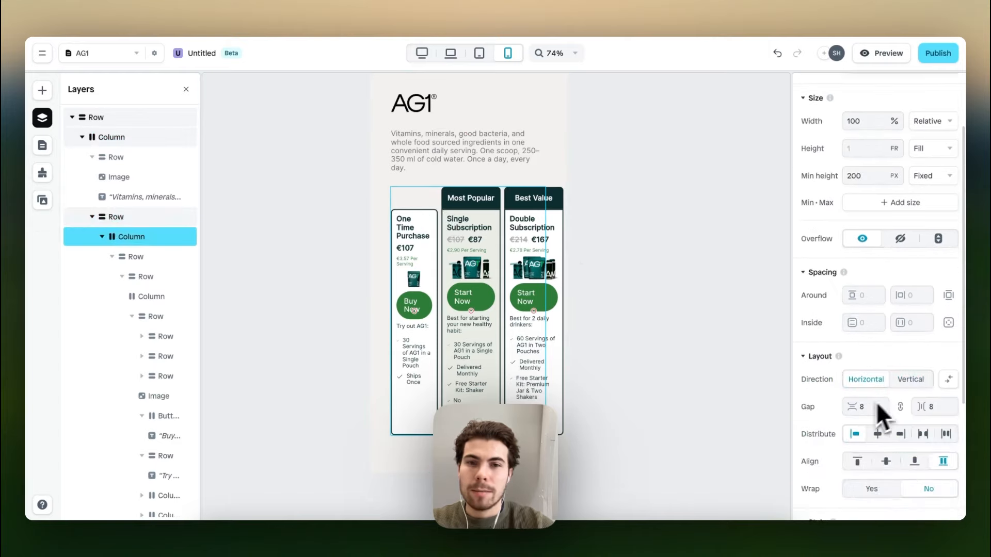
click(911, 380)
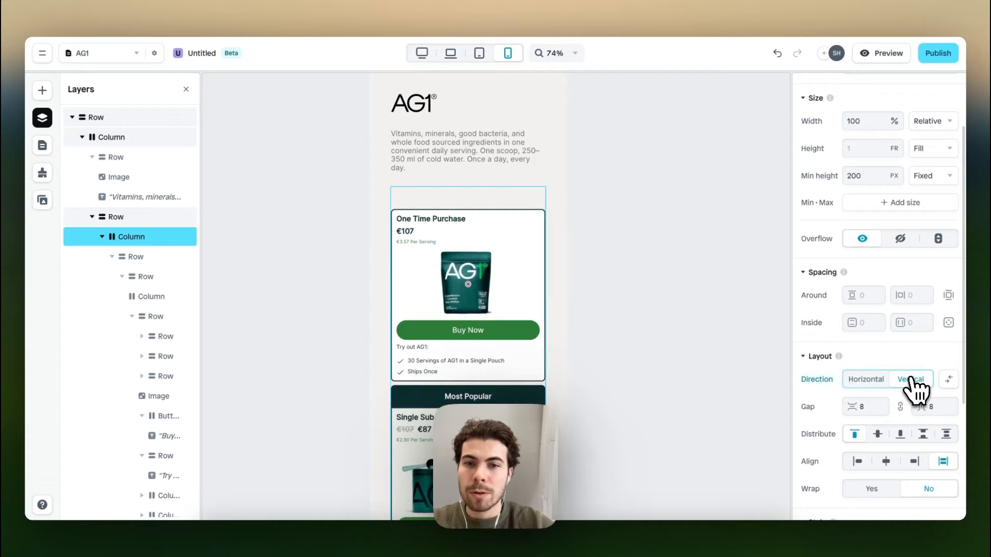
Review the stacked plan cards from the description down to the Double Subscription card in the mobile layout.
scroll(670, 367, down, 5)
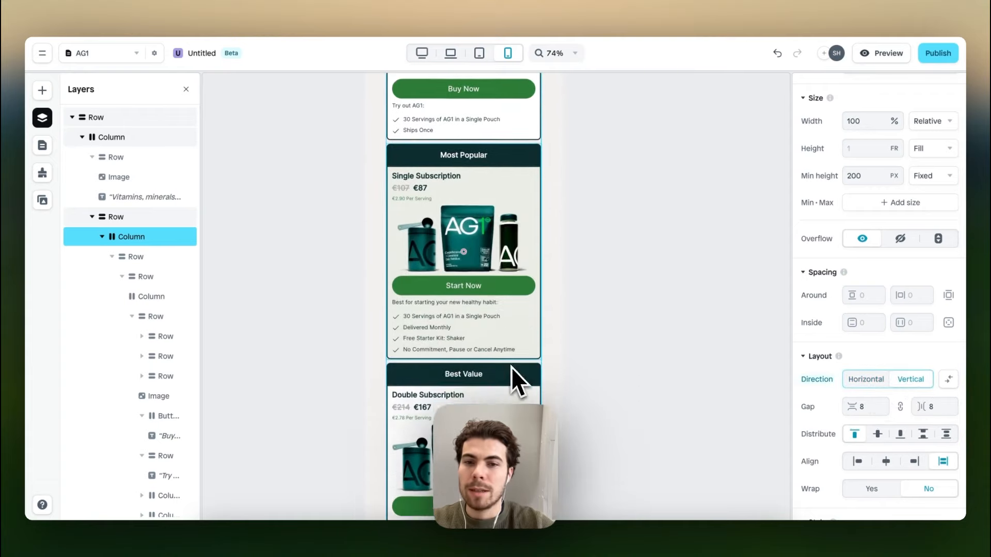
scroll(511, 367, down, 3)
scroll(511, 367, up, 3)
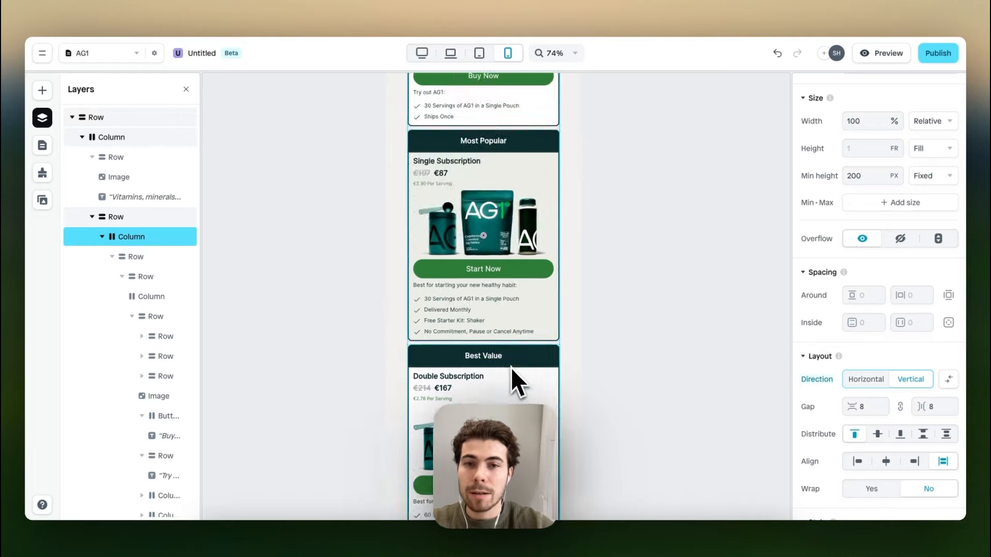
scroll(511, 367, down, 2)
click(584, 340)
scroll(604, 333, down, 3)
scroll(594, 294, up, 1)
scroll(592, 290, up, 5)
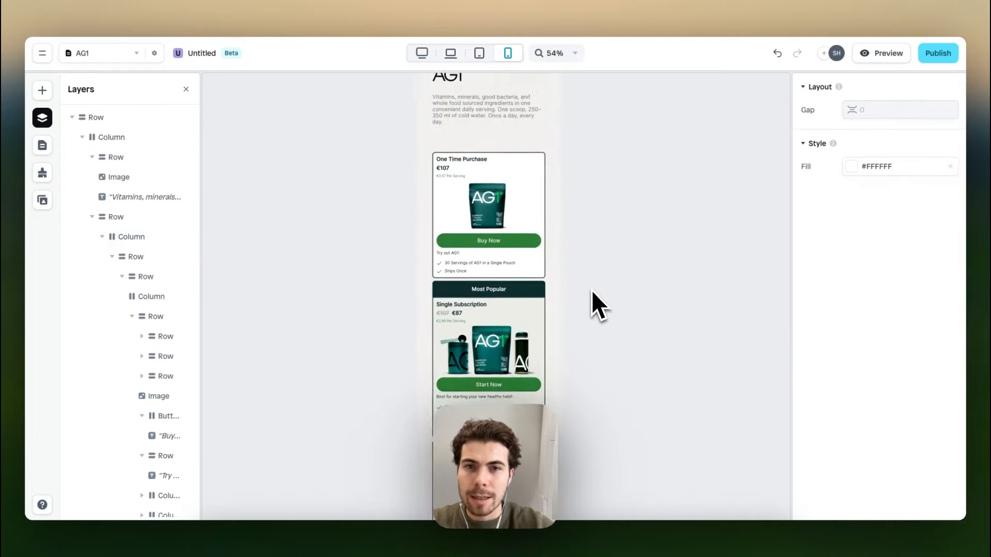
scroll(500, 139, up, 3)
Check the tablet, laptop and desktop layouts, and compare the desktop design with the original AG1 website.
click(479, 54)
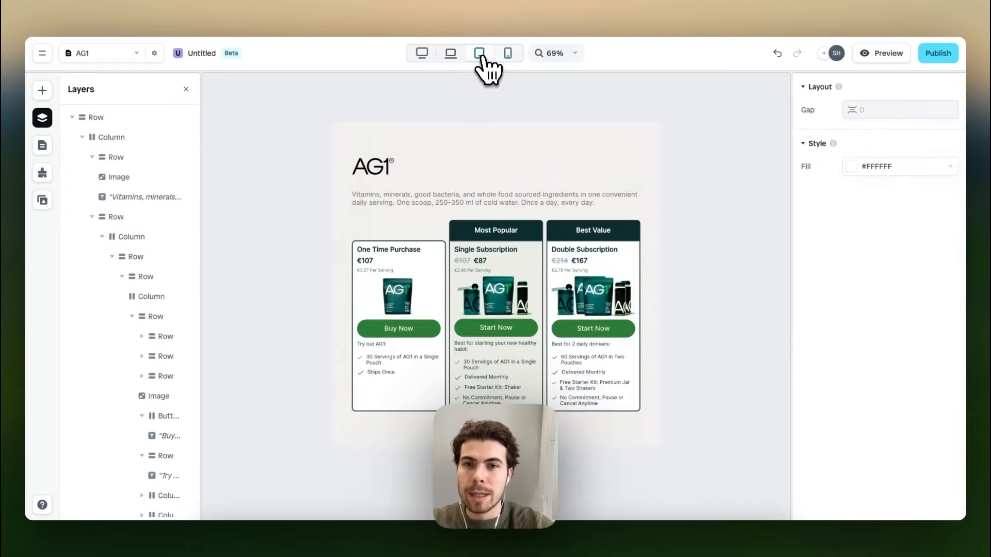
click(451, 53)
click(421, 54)
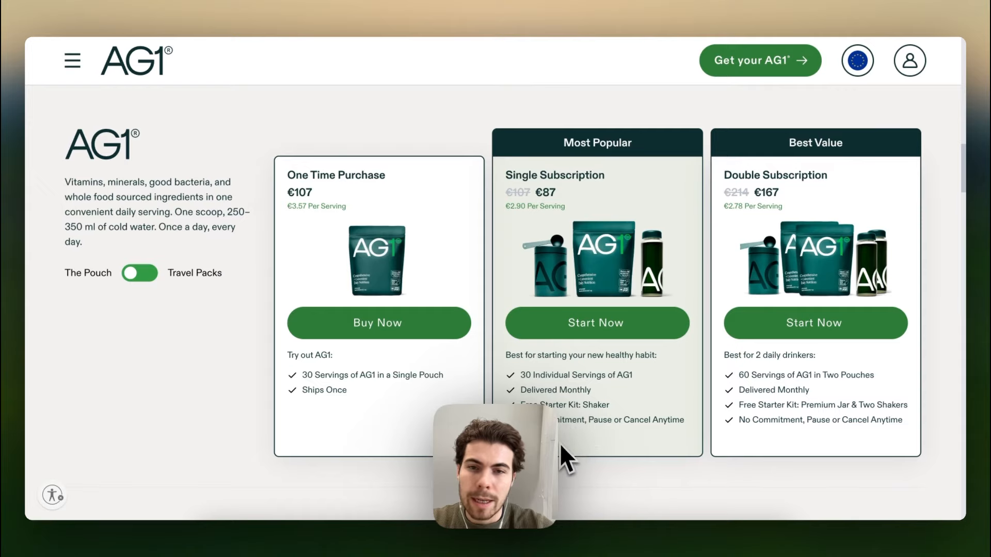
click(188, 1)
Give the "No Commitment, Pause or Cancel Anytime" row in the Single Subscription card a bottom inside spacing of 40.
click(556, 342)
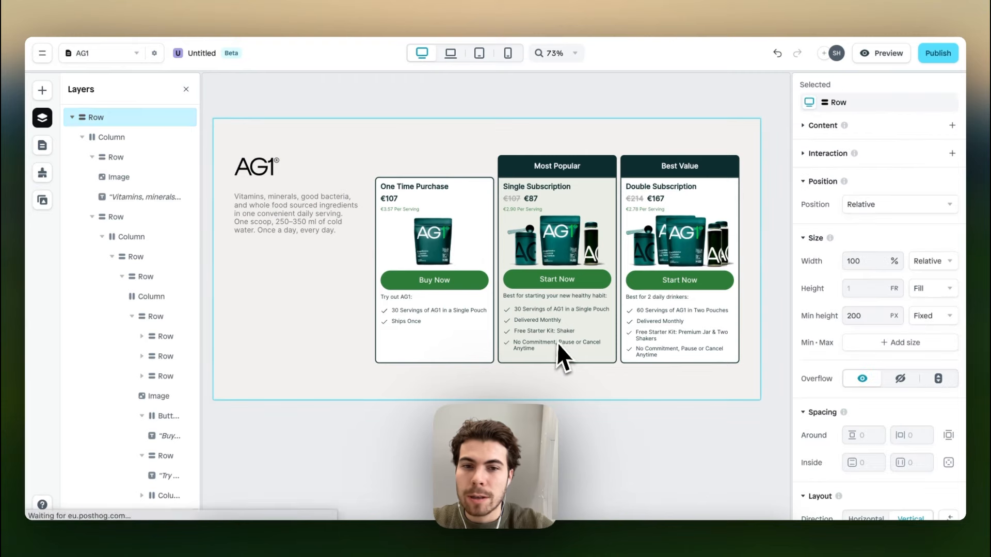
scroll(556, 344, up, 5)
double_click(537, 347)
double_click(532, 348)
double_click(540, 348)
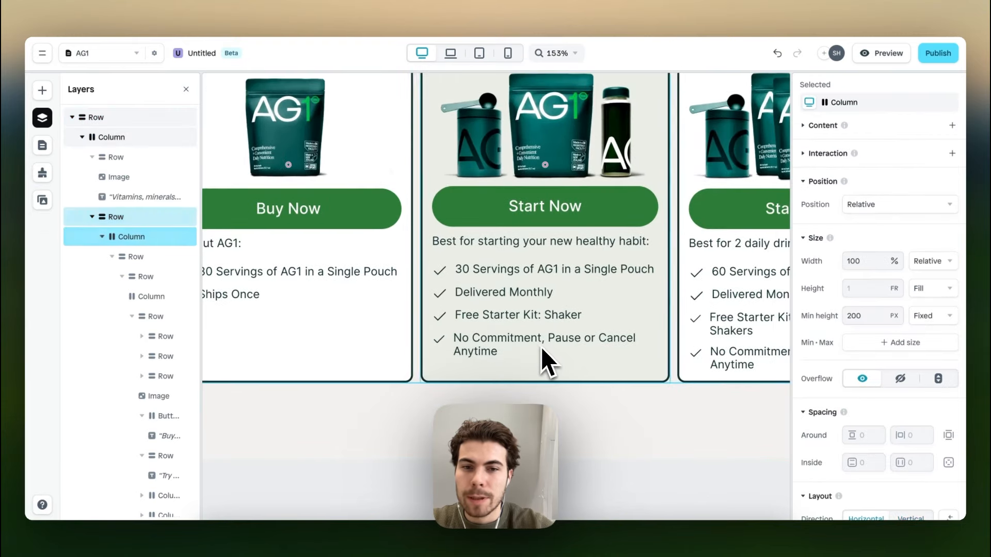
scroll(541, 348, right, 2)
double_click(516, 331)
double_click(522, 335)
double_click(513, 334)
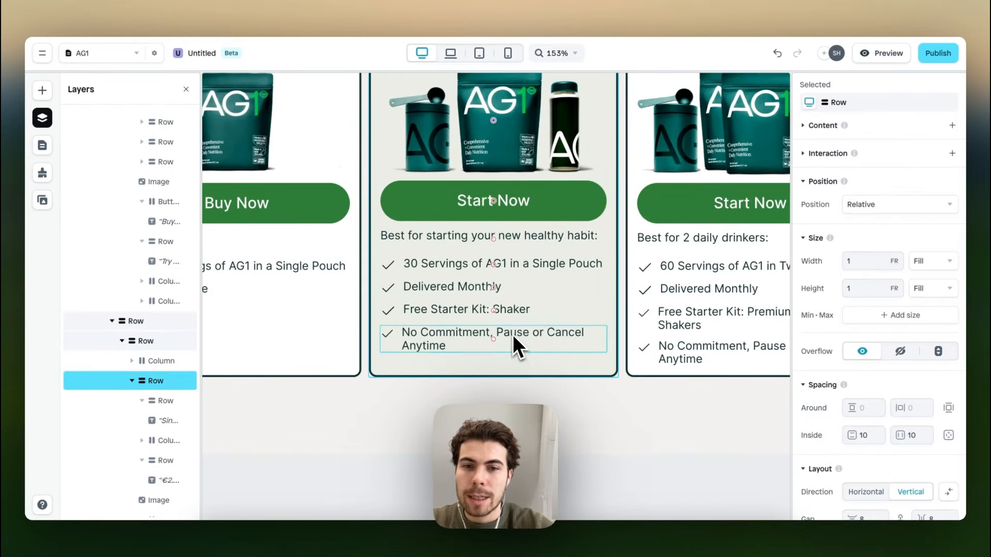
double_click(512, 334)
scroll(854, 380, down, 3)
click(948, 267)
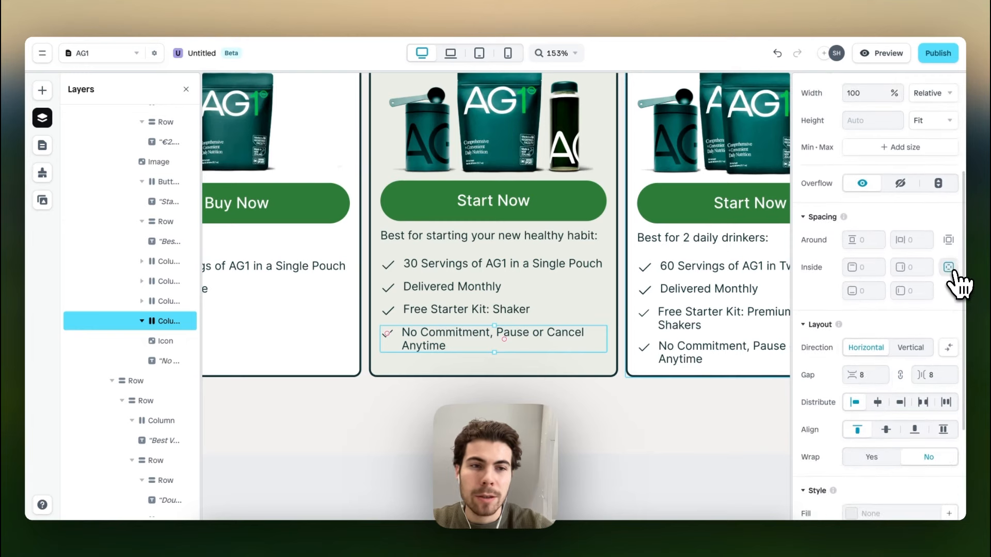
click(867, 291)
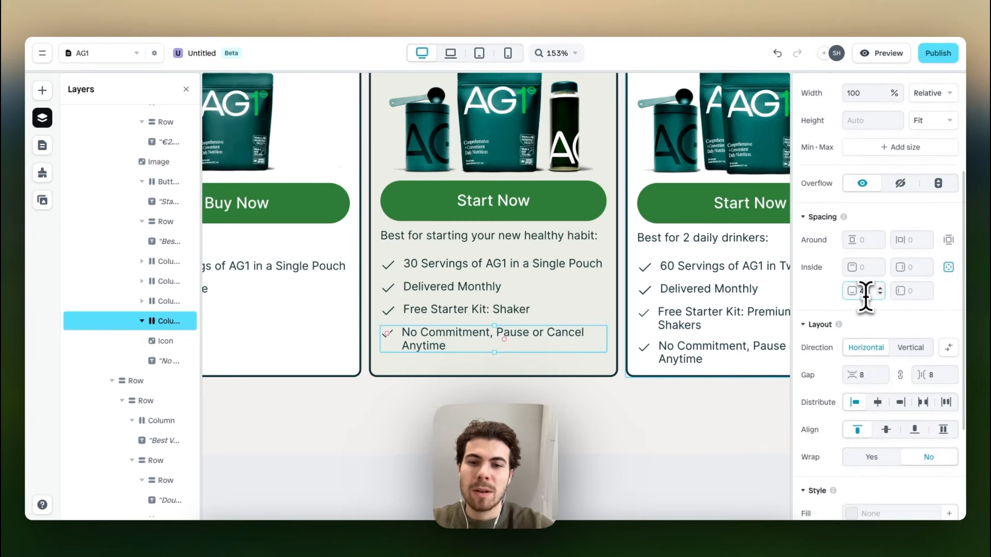
text(40)
Give the "No Commitment, Pause or Cancel Anytime" row in the Double Subscription card a bottom inside spacing of 40.
scroll(598, 308, right, 2)
click(585, 338)
double_click(577, 342)
double_click(579, 343)
double_click(580, 343)
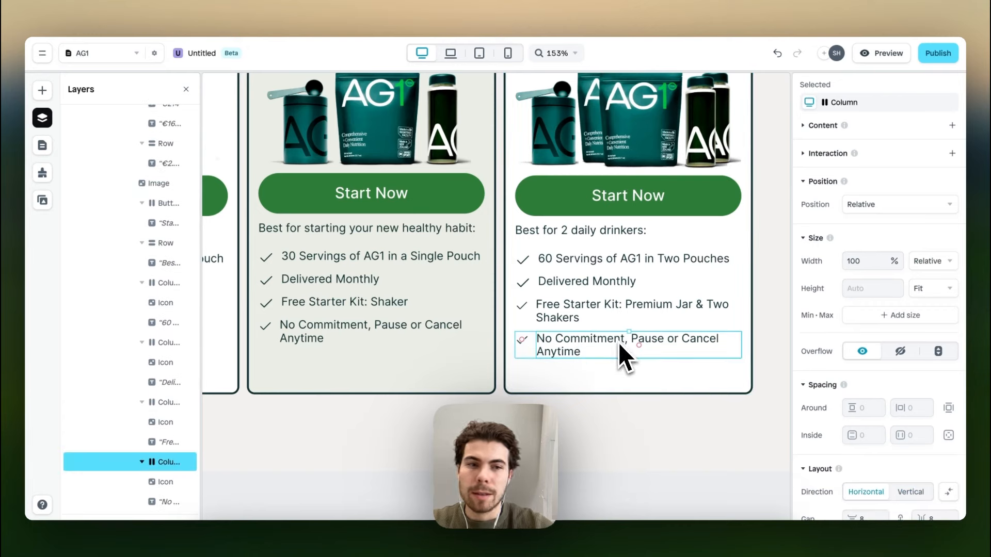
scroll(901, 362, down, 3)
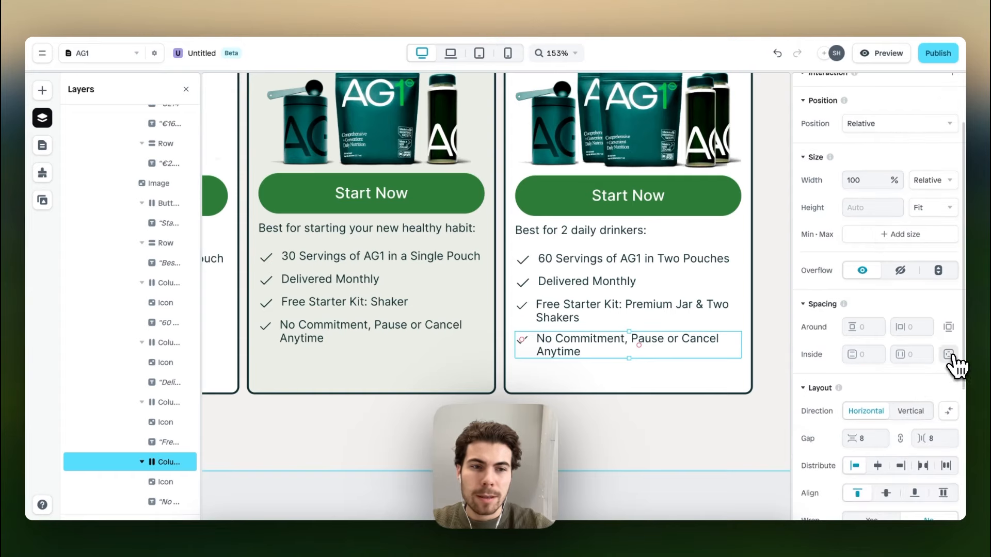
click(949, 355)
click(864, 376)
text(40)
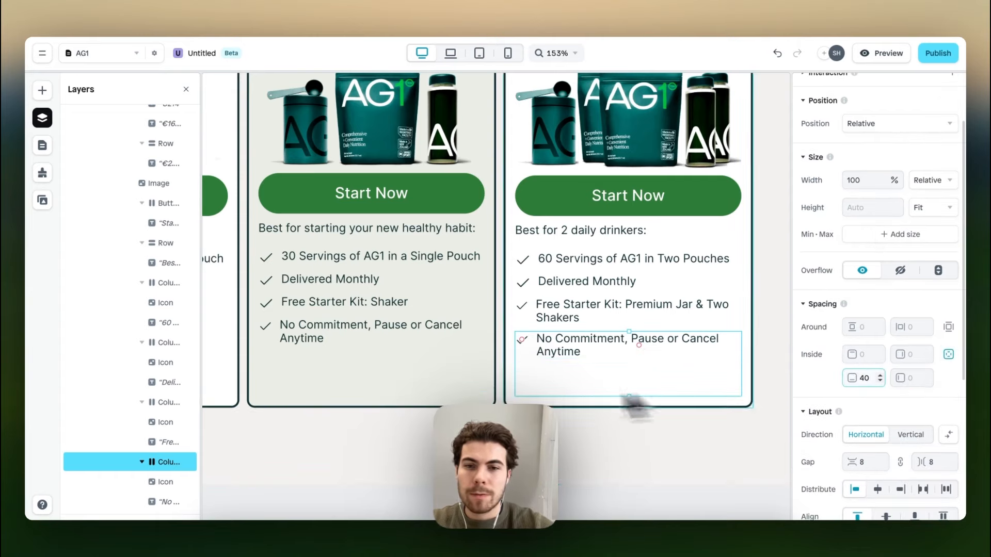
scroll(635, 405, down, 6)
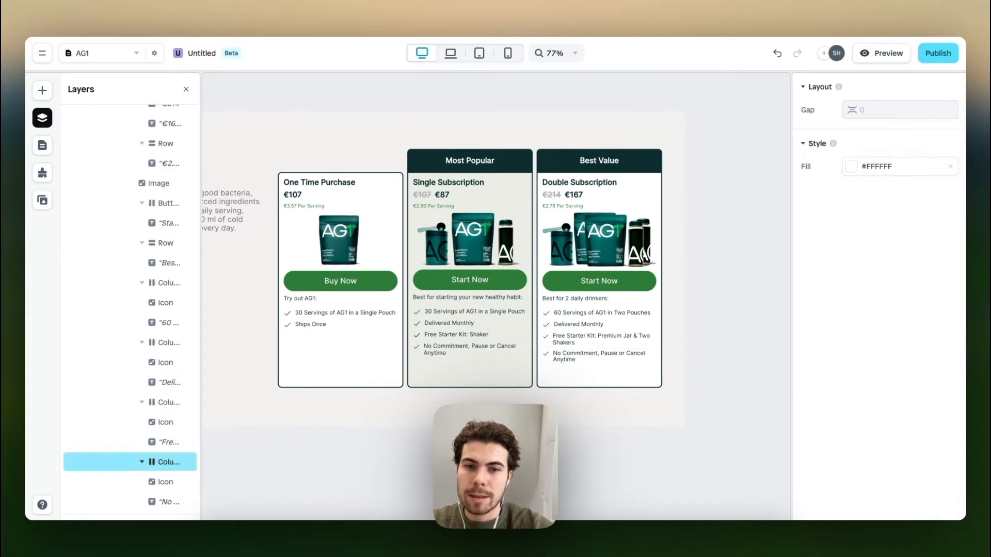
Review the whole pricing section in the desktop, laptop and tablet layouts with the added card spacing.
scroll(534, 365, up, 3)
scroll(533, 364, down, 4)
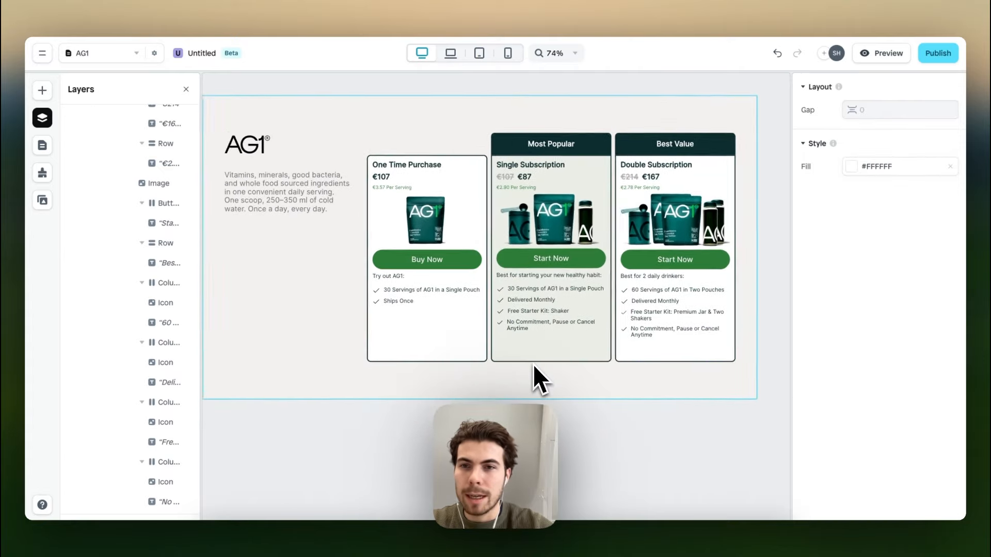
scroll(534, 365, down, 3)
scroll(432, 277, up, 2)
scroll(432, 277, down, 1)
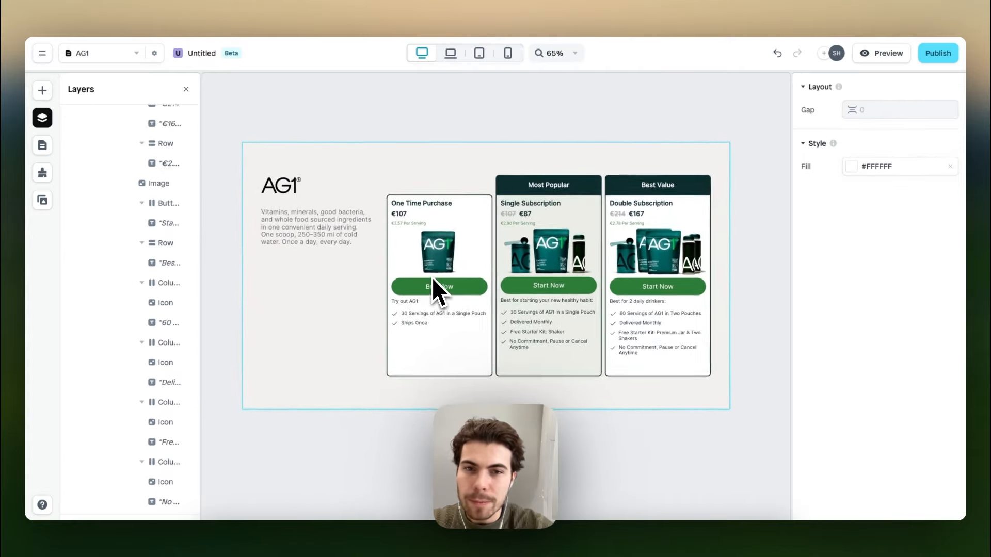
click(451, 53)
click(479, 53)
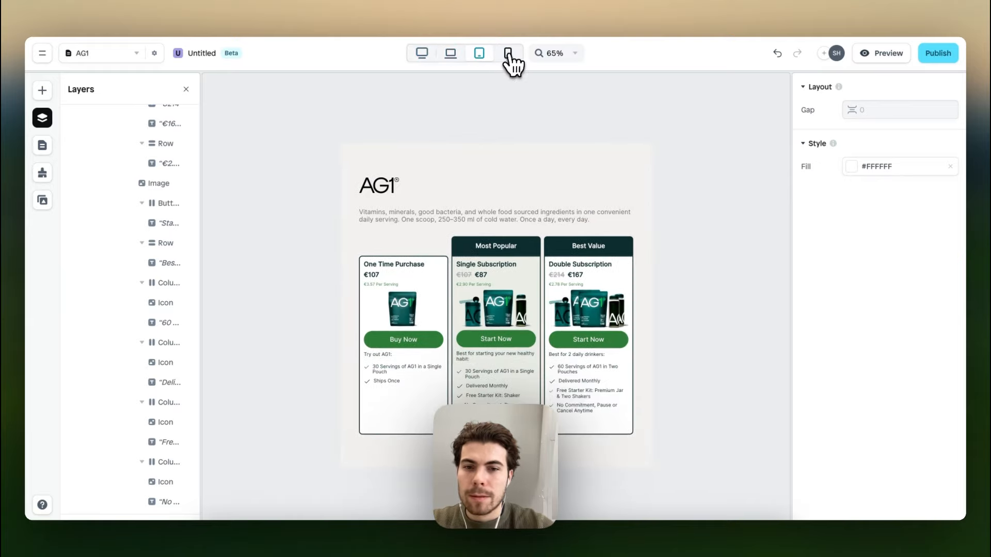
Switch to the mobile screen size and examine the spacing below the feature lists in the Single and Double Subscription cards.
click(508, 53)
scroll(509, 247, down, 8)
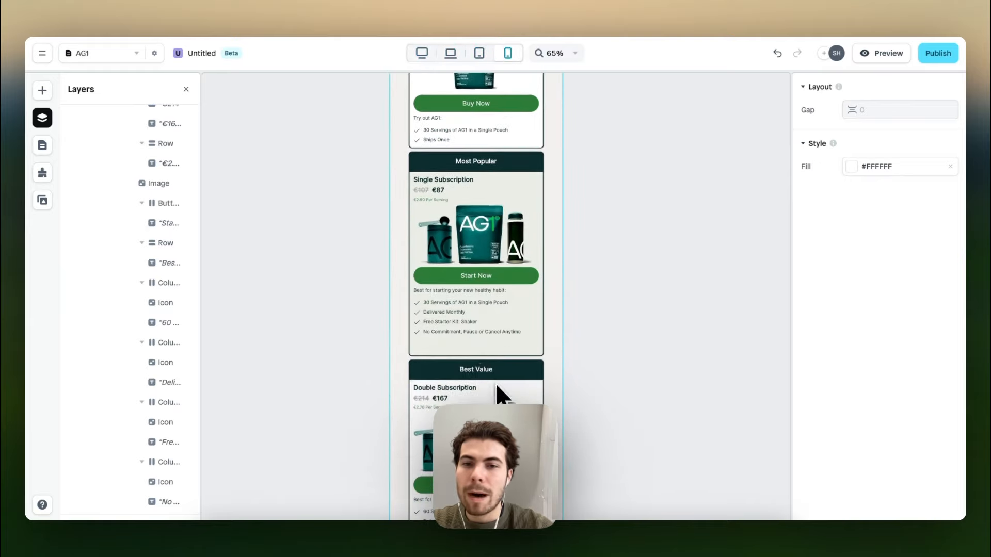
double_click(463, 324)
scroll(465, 337, down, 3)
scroll(465, 337, up, 3)
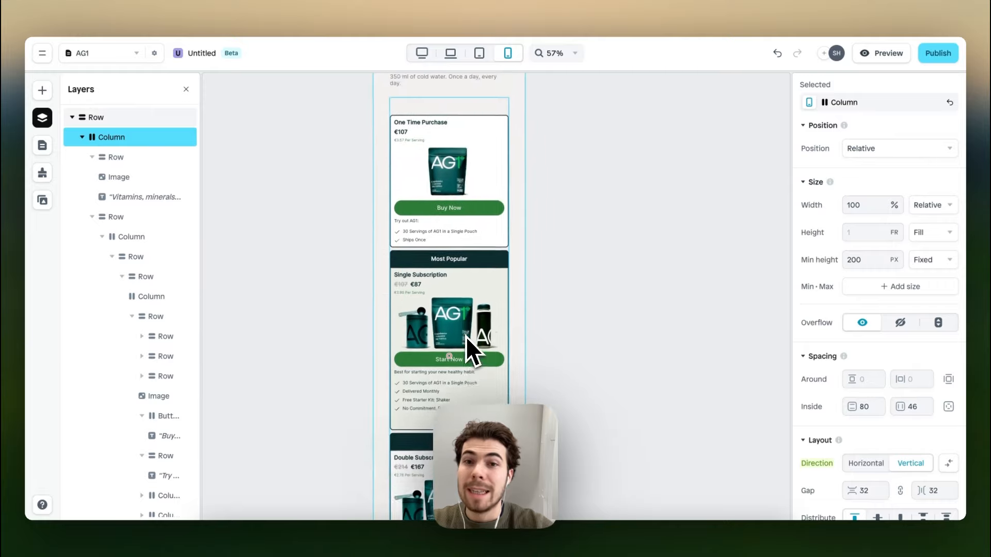
scroll(466, 337, up, 3)
scroll(451, 376, down, 5)
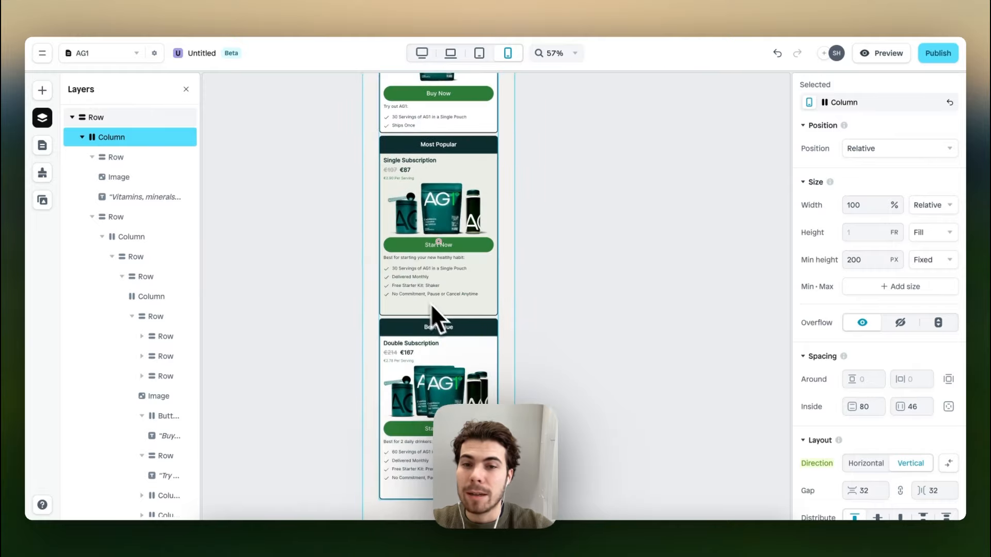
click(423, 308)
scroll(424, 305, up, 5)
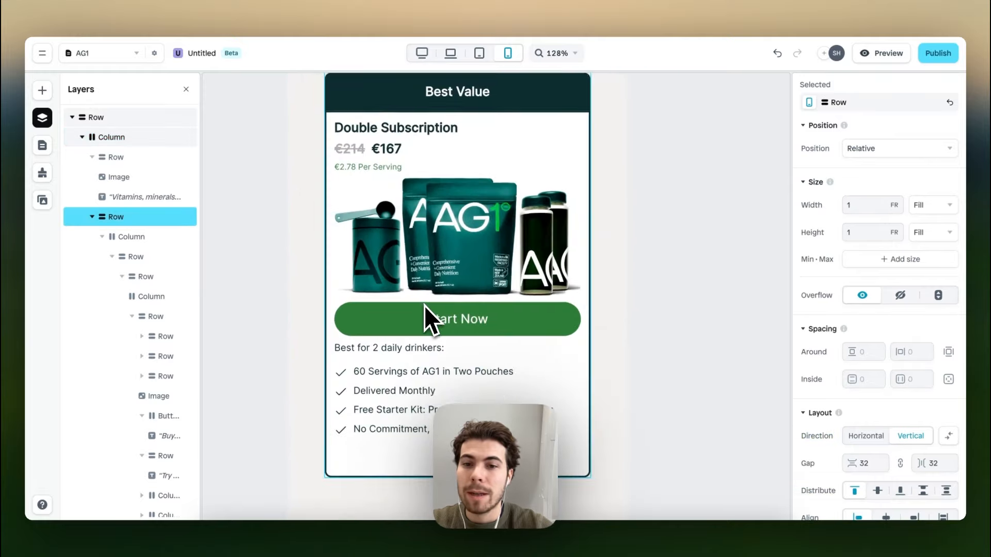
scroll(425, 307, up, 6)
scroll(424, 308, down, 5)
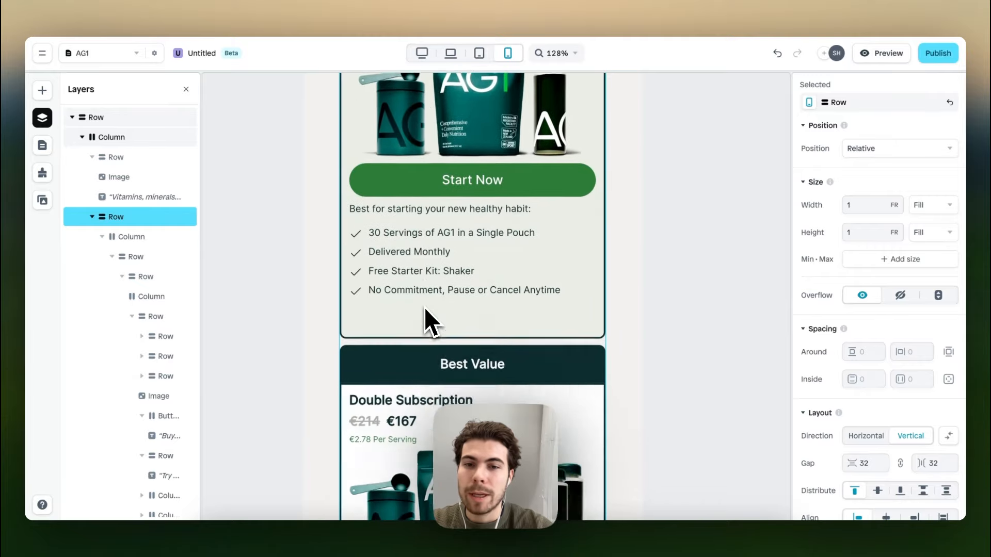
Set the bottom inside spacing of the Single Subscription card's "No Commitment, Pause or Cancel Anytime" row to 0 for mobile.
double_click(433, 266)
double_click(417, 266)
double_click(415, 267)
double_click(412, 268)
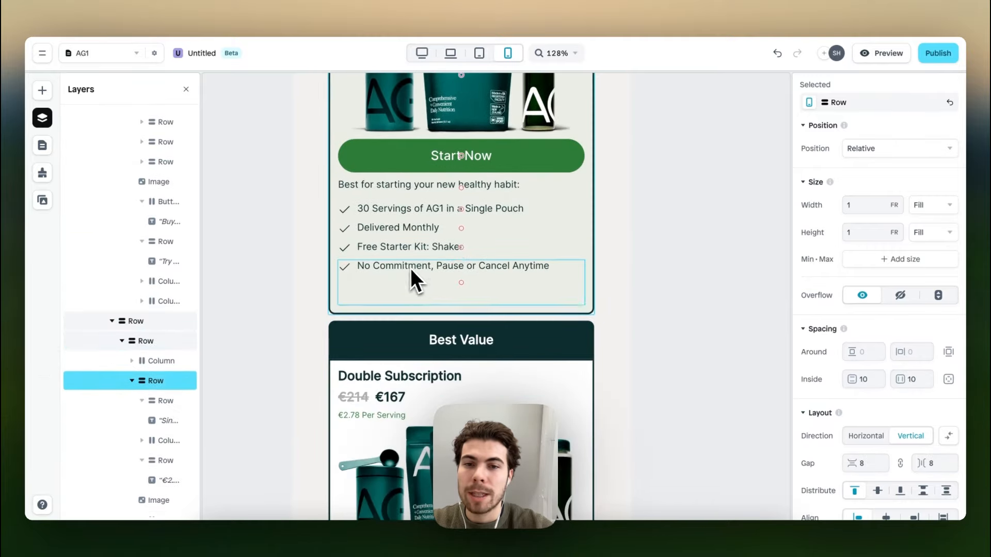
double_click(406, 269)
scroll(836, 402, down, 5)
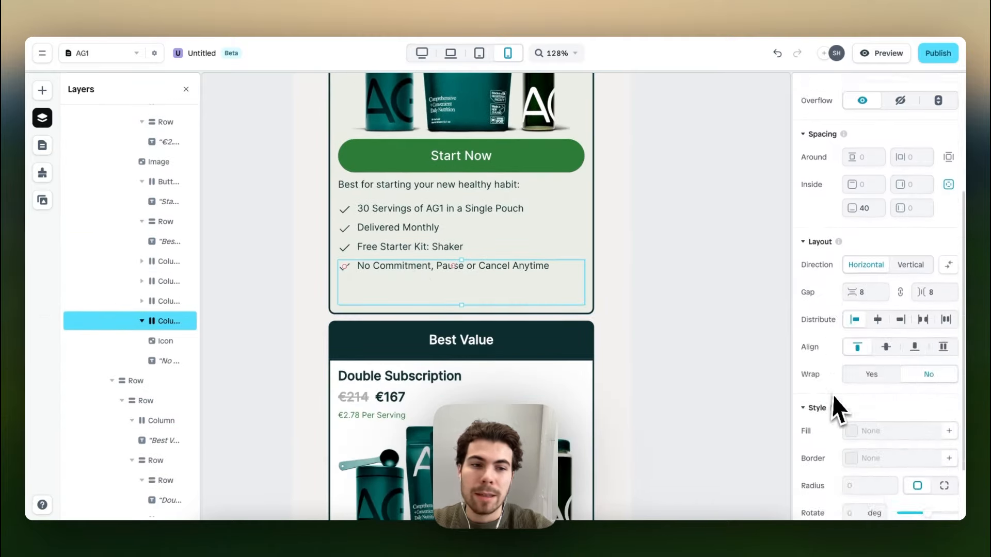
scroll(834, 395, up, 2)
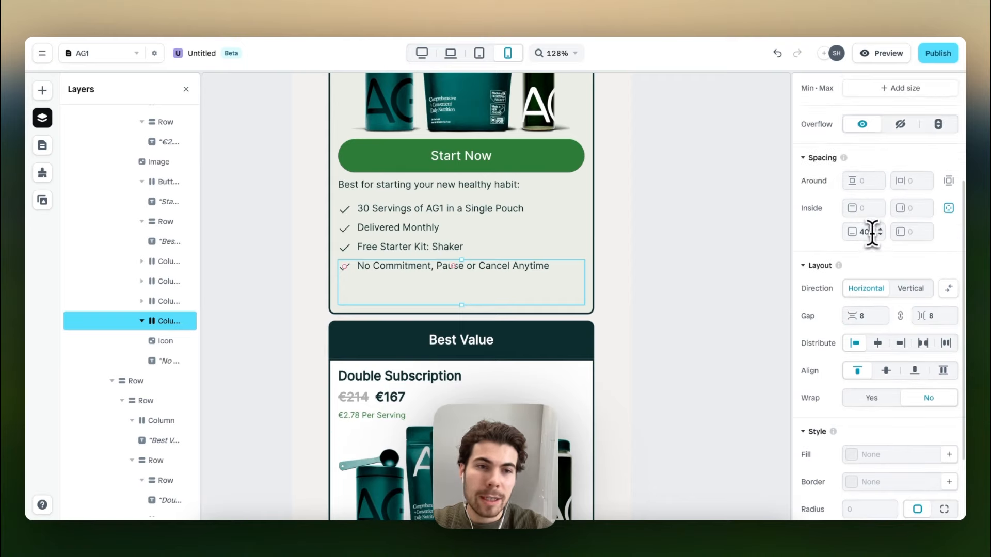
text(0)
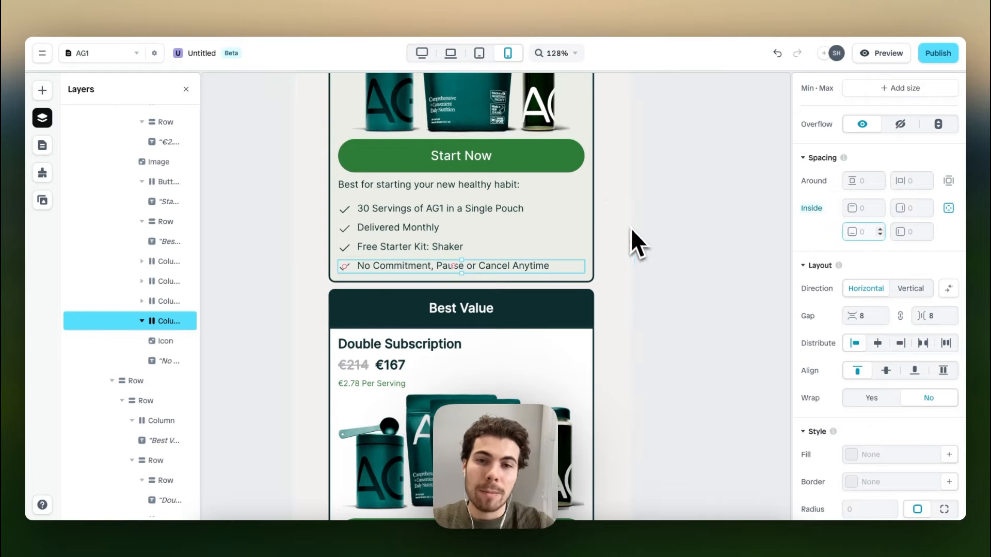
Clear the bottom inside spacing of the Double Subscription card's "No Commitment, Pause or Cancel Anytime" row for mobile.
scroll(659, 283, down, 8)
click(593, 274)
click(521, 226)
click(521, 226)
scroll(869, 351, down, 2)
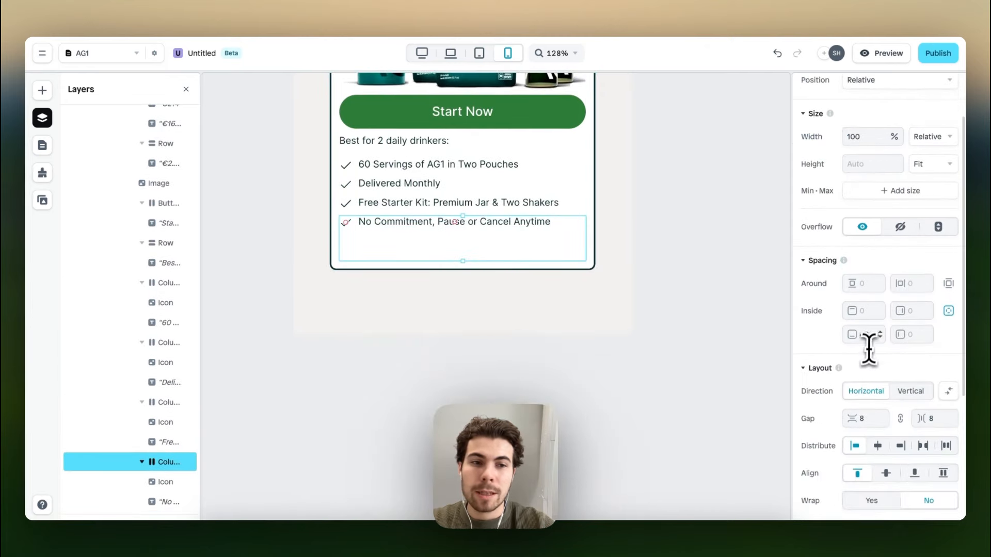
drag(867, 335, 852, 335)
key(BackSpace)
click(718, 300)
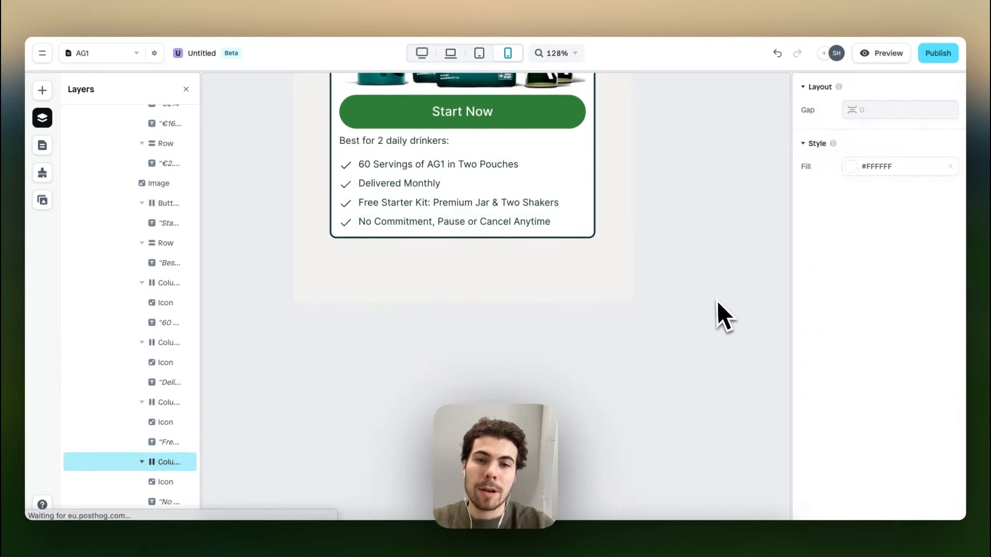
Review the complete mobile layout, from the AG1 logo and intro text through all three stacked pricing cards.
scroll(683, 203, down, 5)
scroll(579, 203, right, 2)
scroll(526, 196, up, 5)
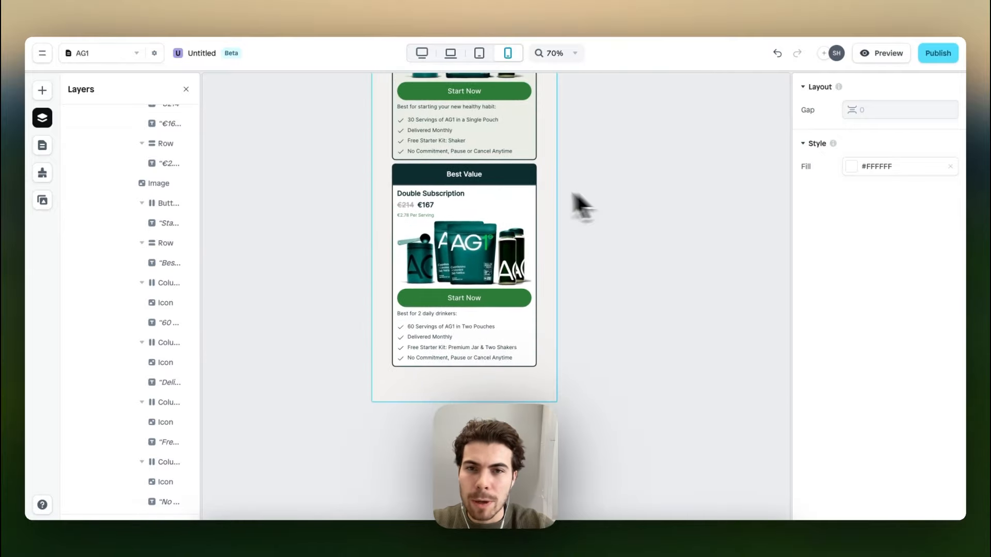
scroll(525, 191, up, 5)
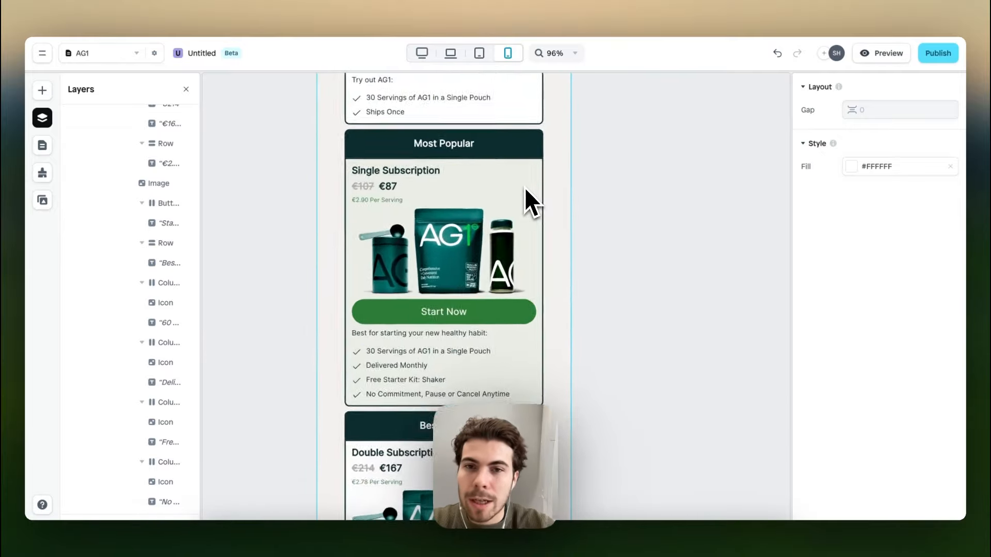
scroll(524, 187, down, 4)
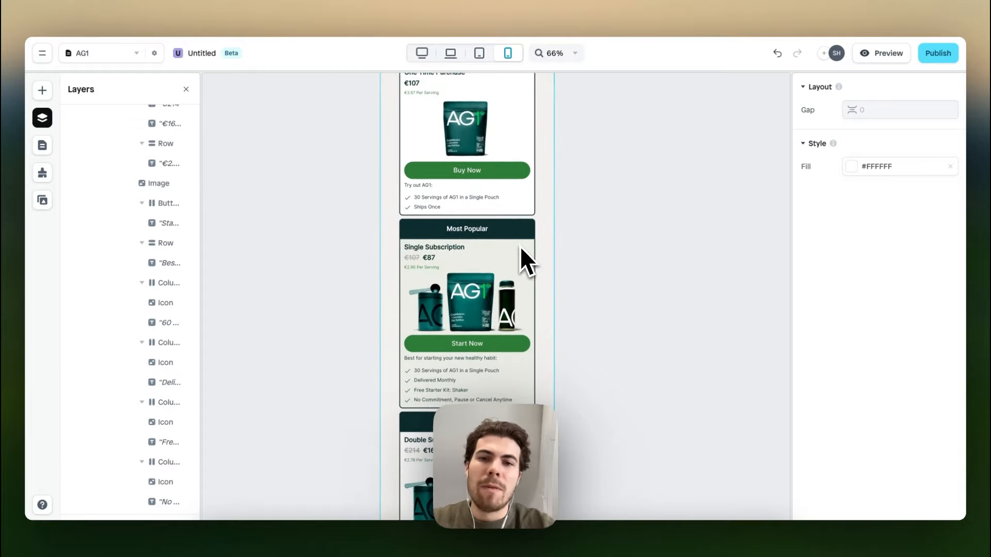
scroll(532, 232, down, 3)
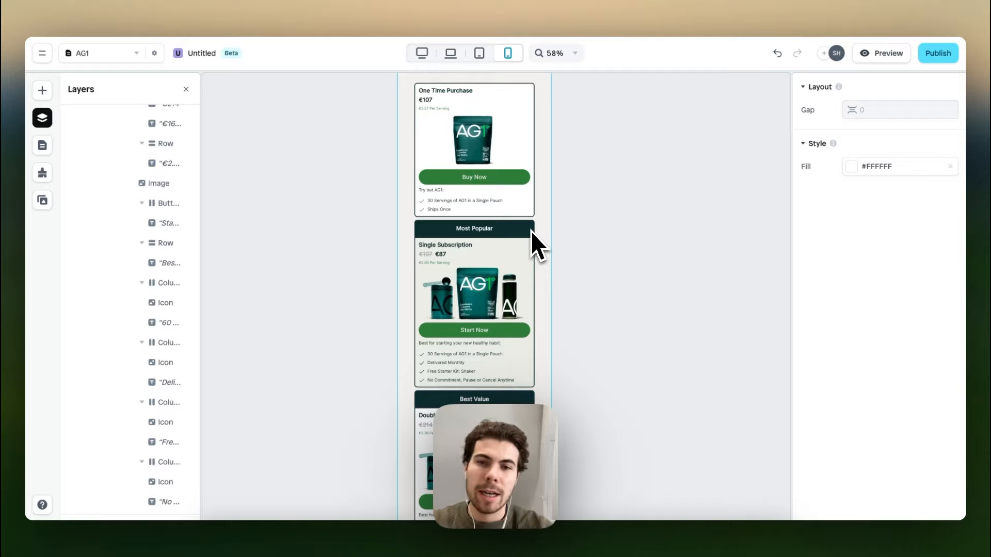
scroll(511, 260, down, 5)
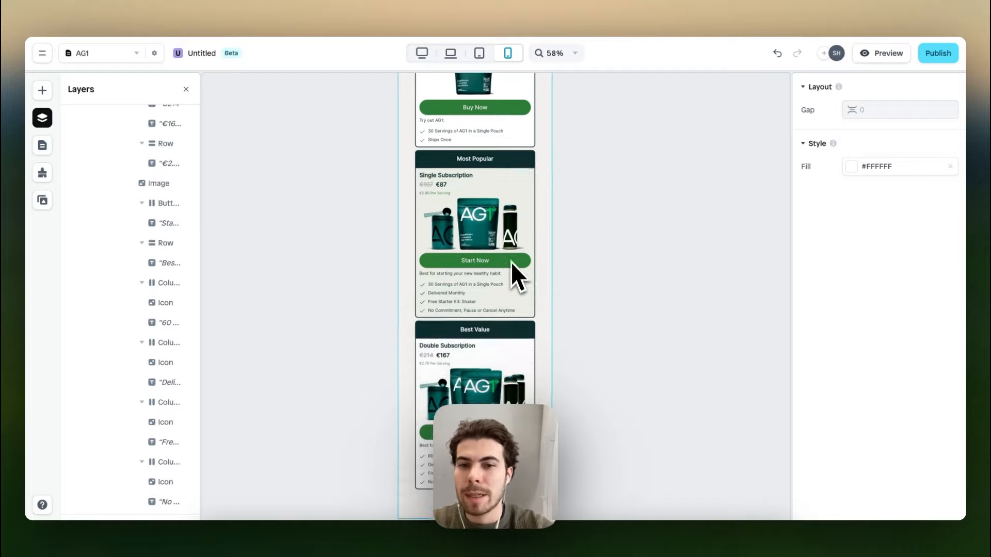
scroll(510, 265, up, 5)
scroll(479, 153, up, 4)
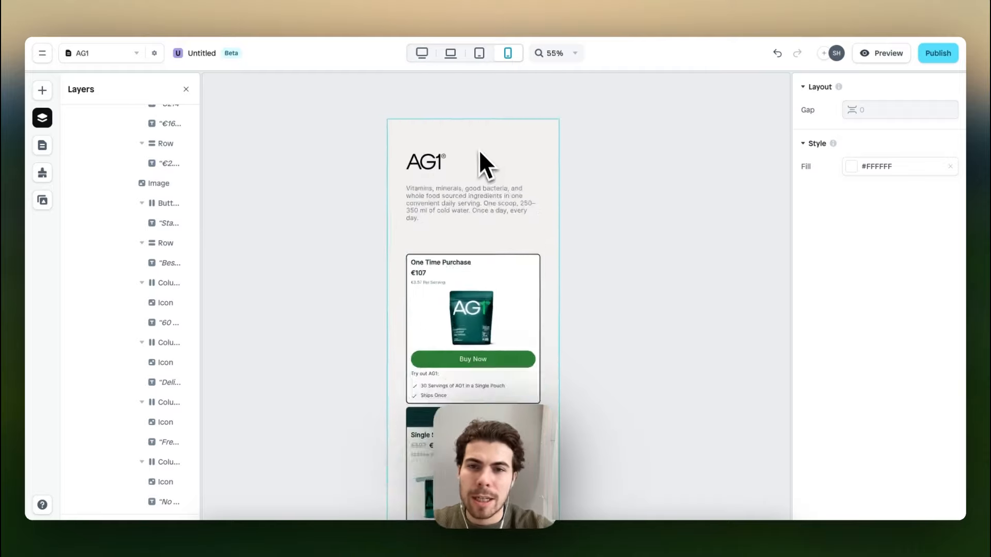
Check the pricing section in the tablet, laptop and desktop layouts, ending on desktop with nothing selected.
click(475, 187)
click(478, 54)
click(451, 54)
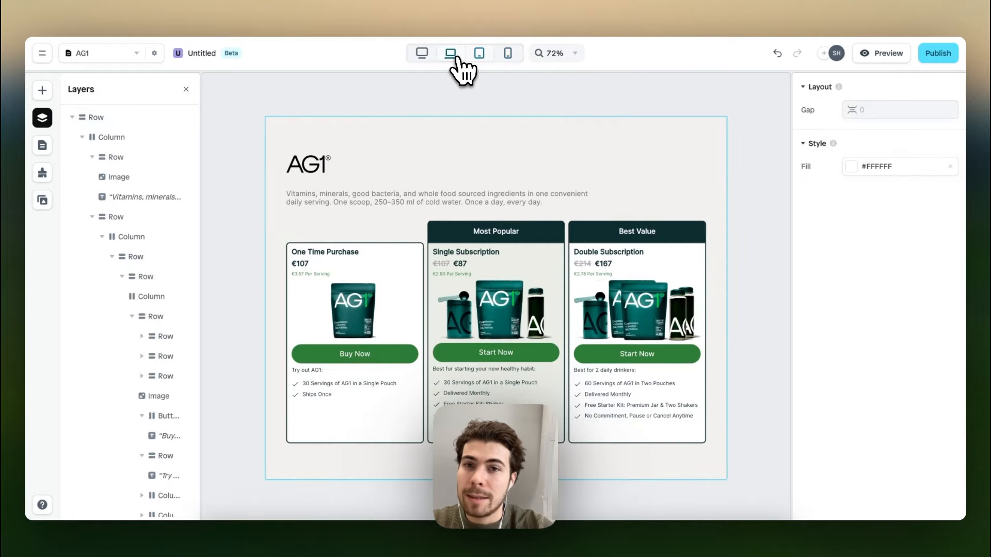
click(419, 163)
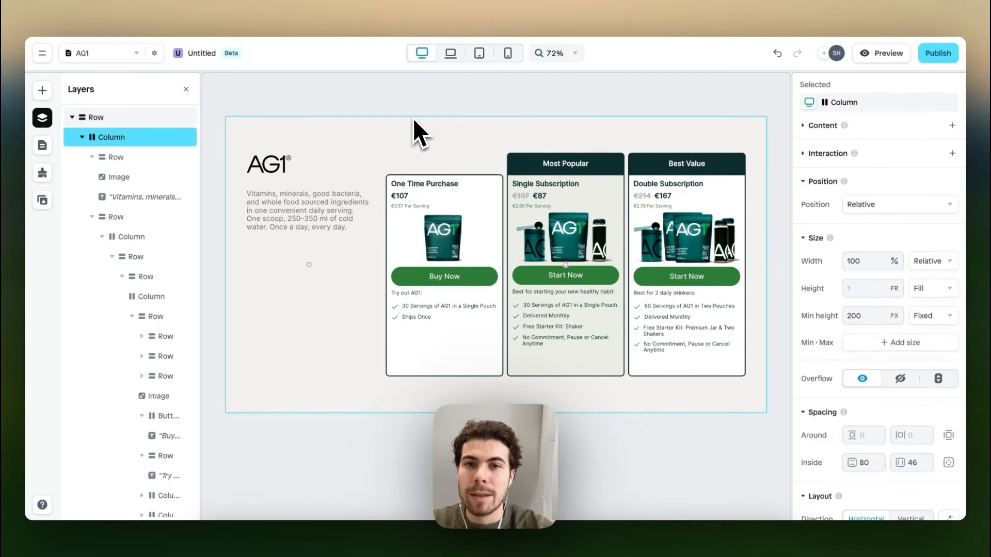
click(395, 106)
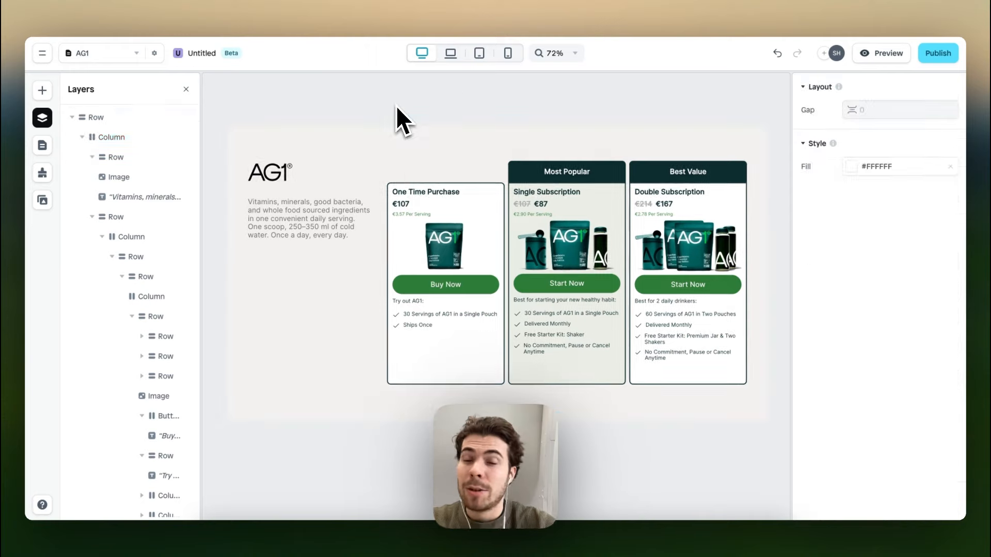